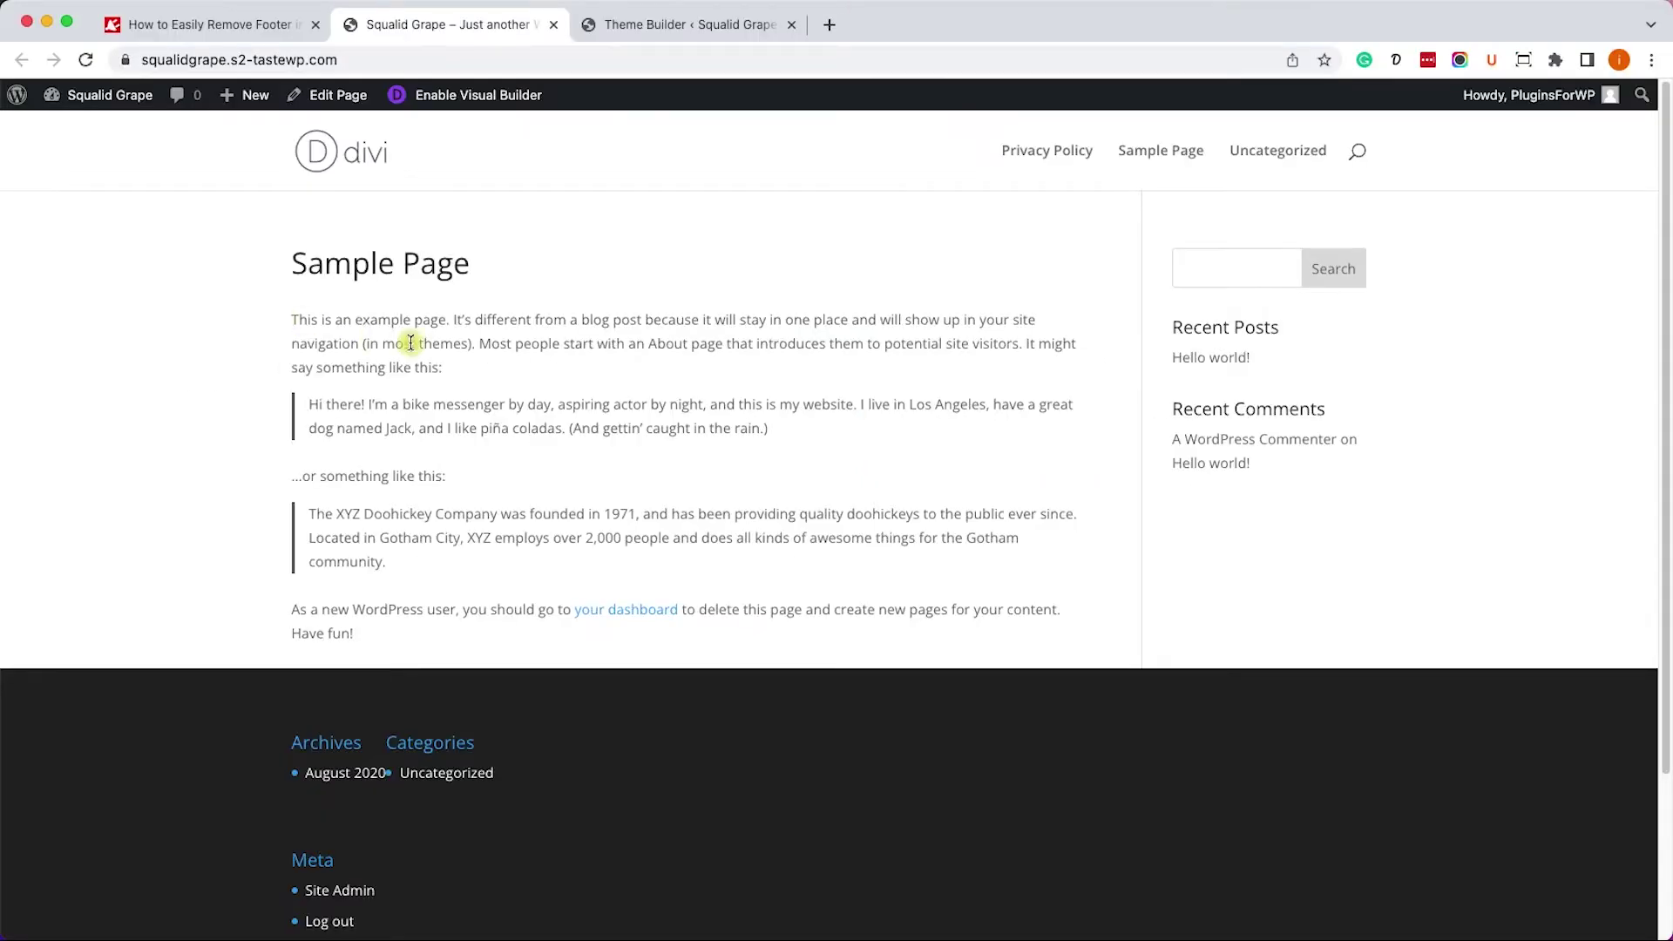
Scroll through the Sample Page to inspect its footer
scroll(418, 375, "down", 3)
scroll(423, 401, "down", 2)
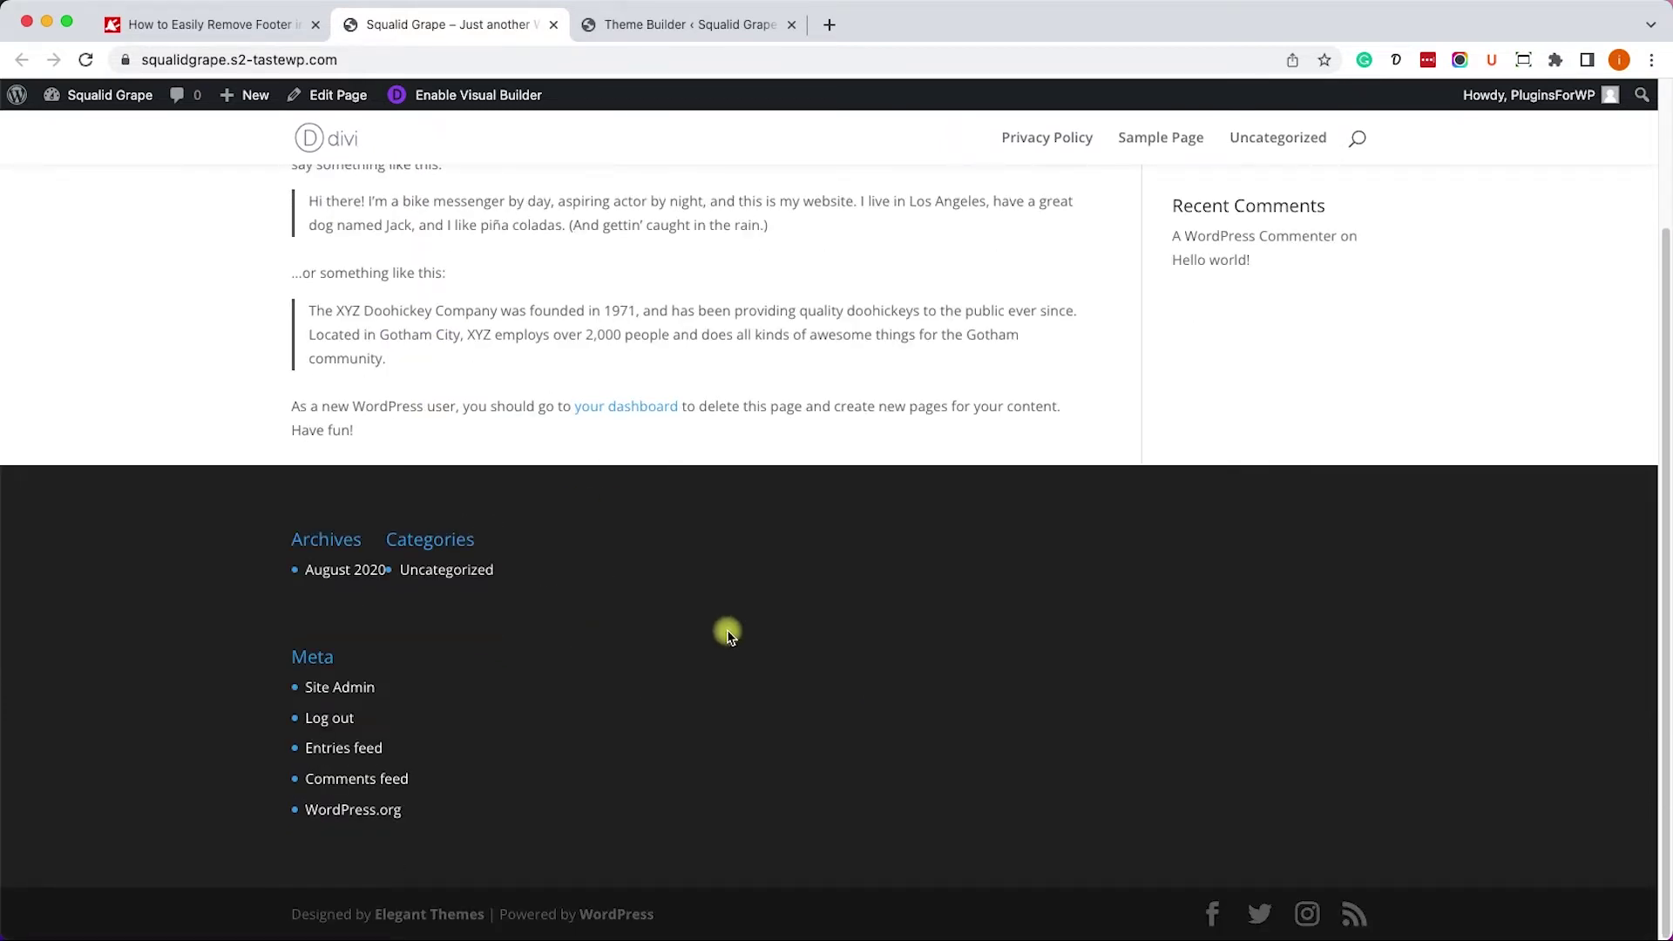
scroll(728, 635, "up", 3)
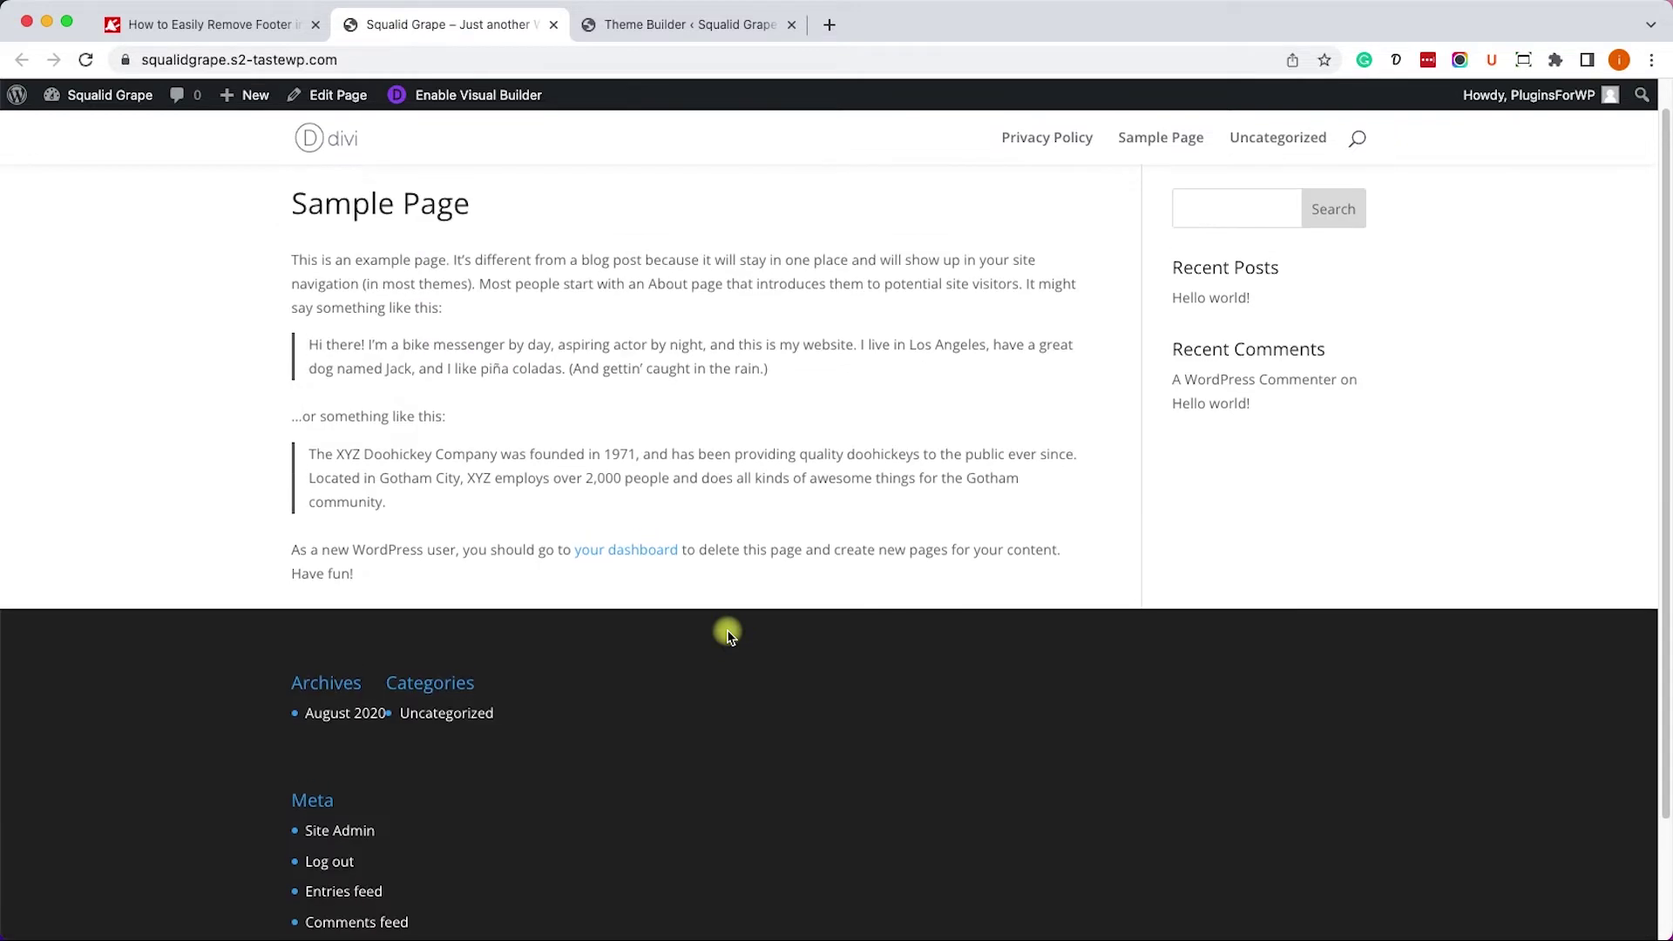
scroll(728, 631, "up", 1)
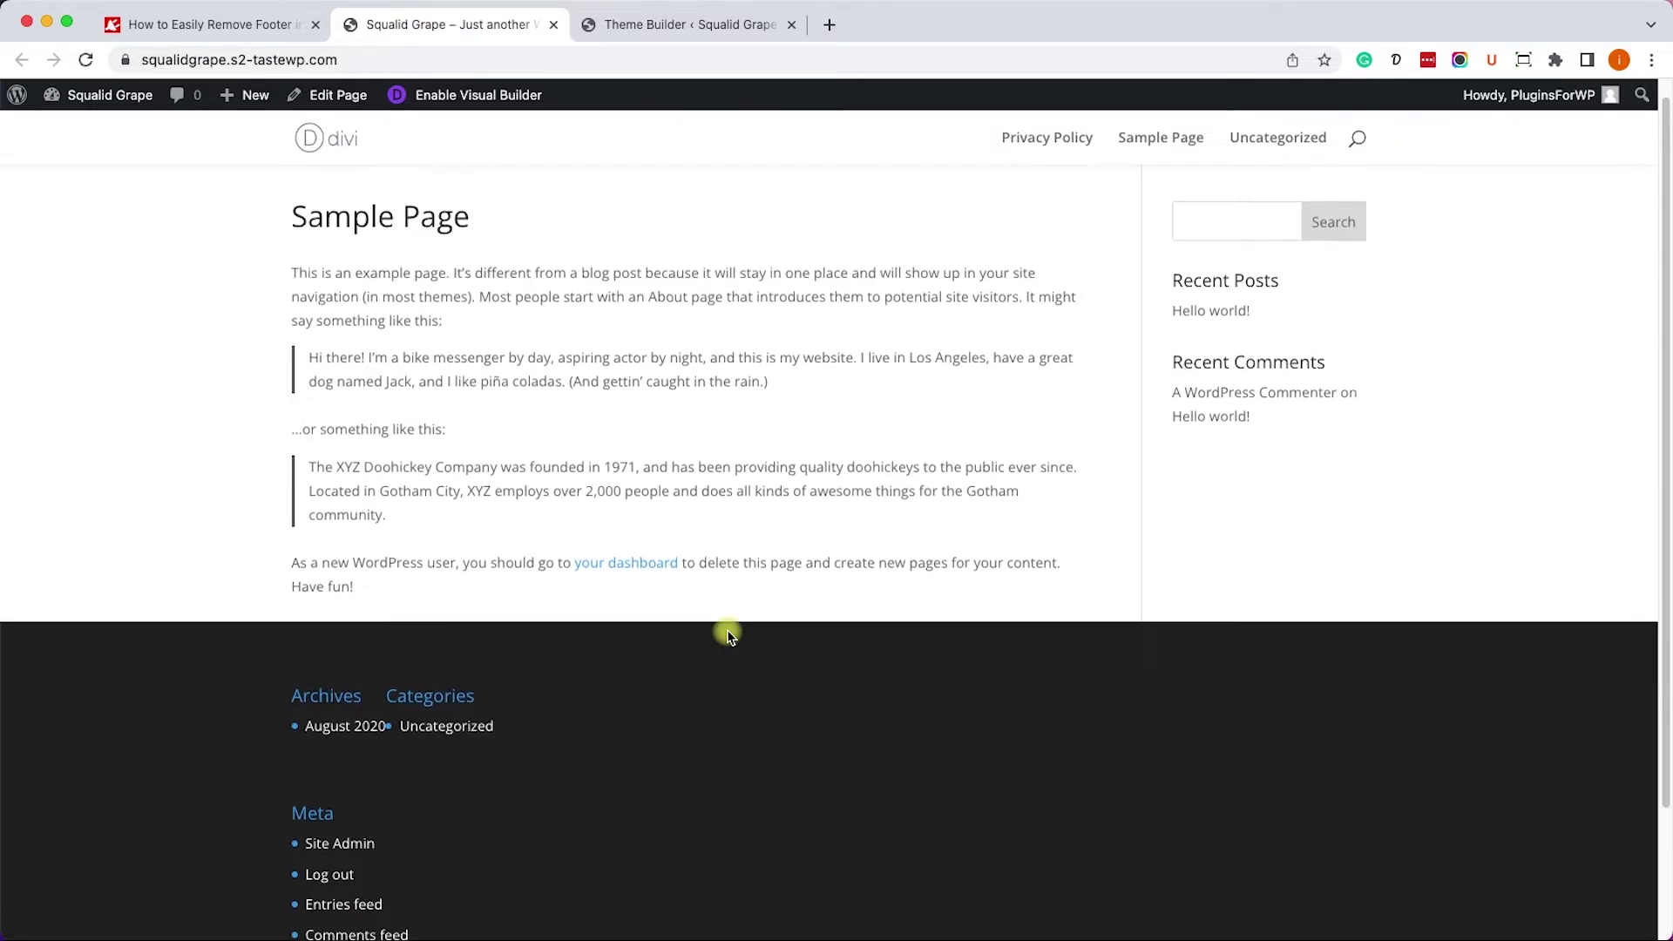
scroll(728, 631, "up", 1)
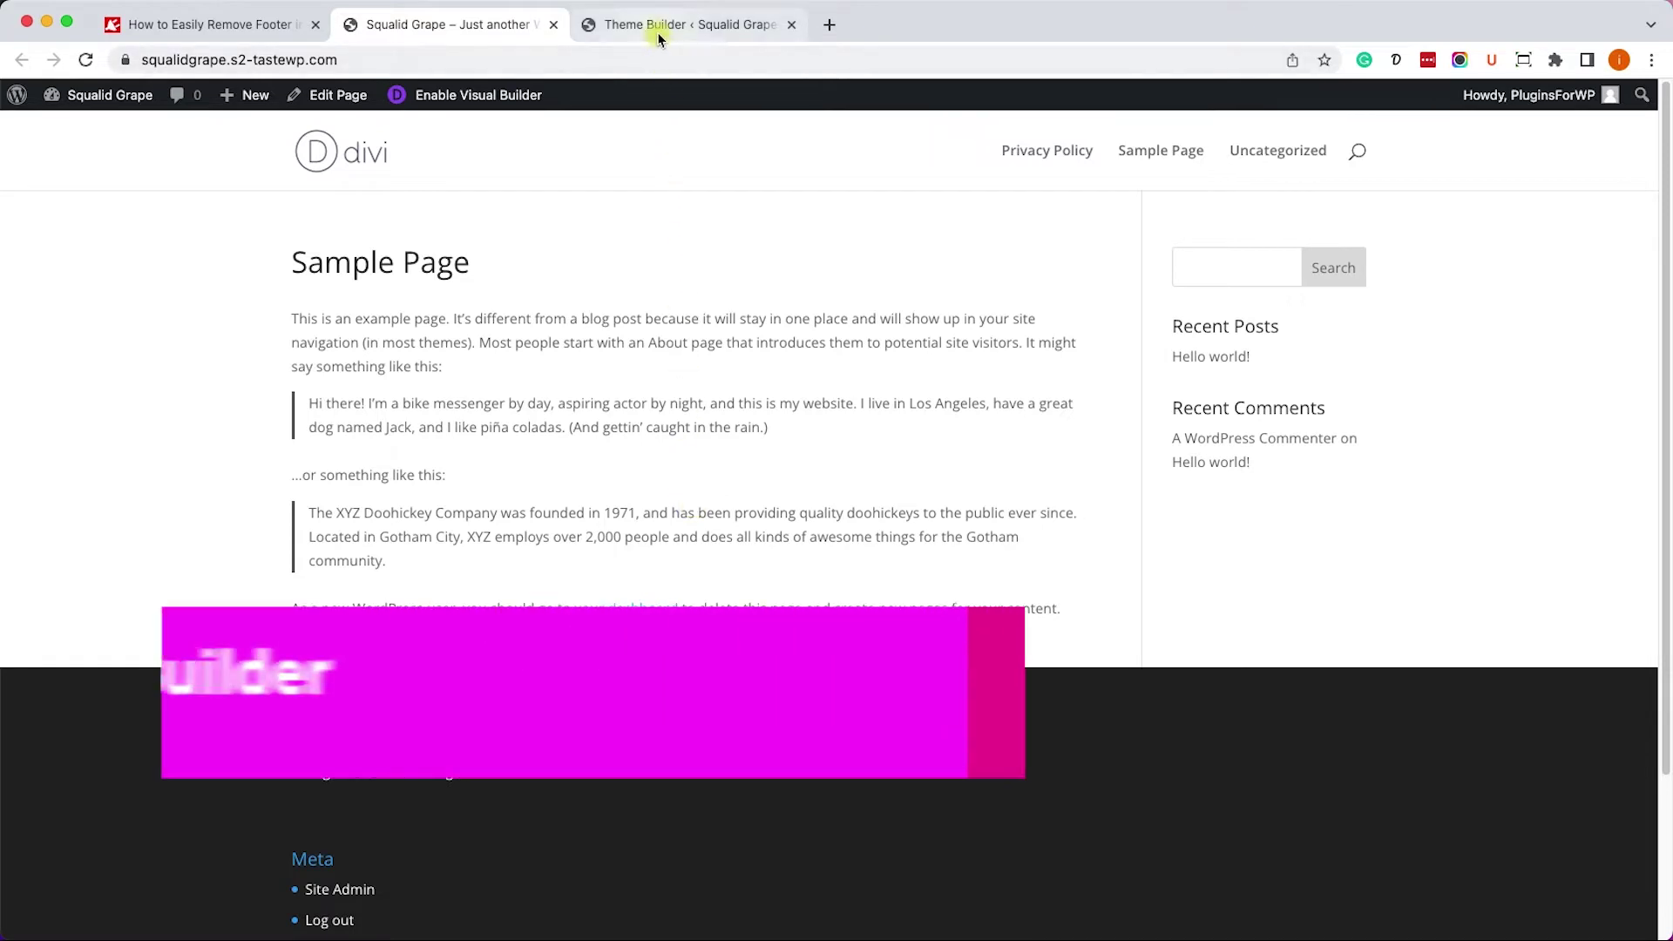
Hide the Global Footer in Theme Builder, save, and reload the Sample Page
left_click(657, 32)
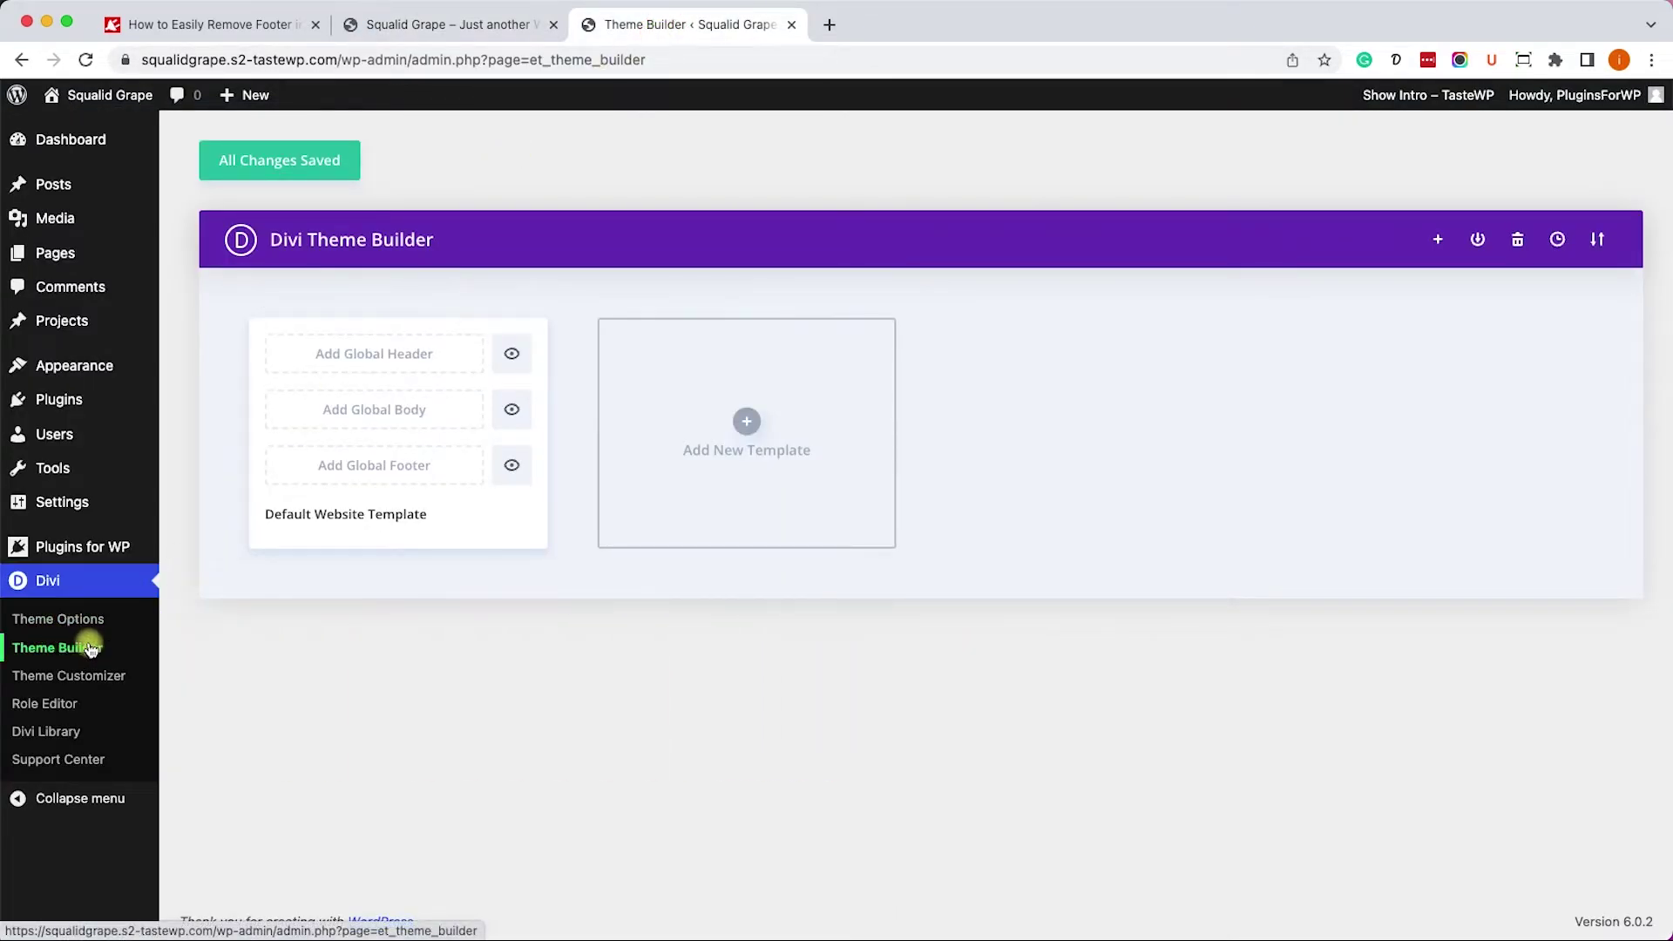
mouse_move(399, 432)
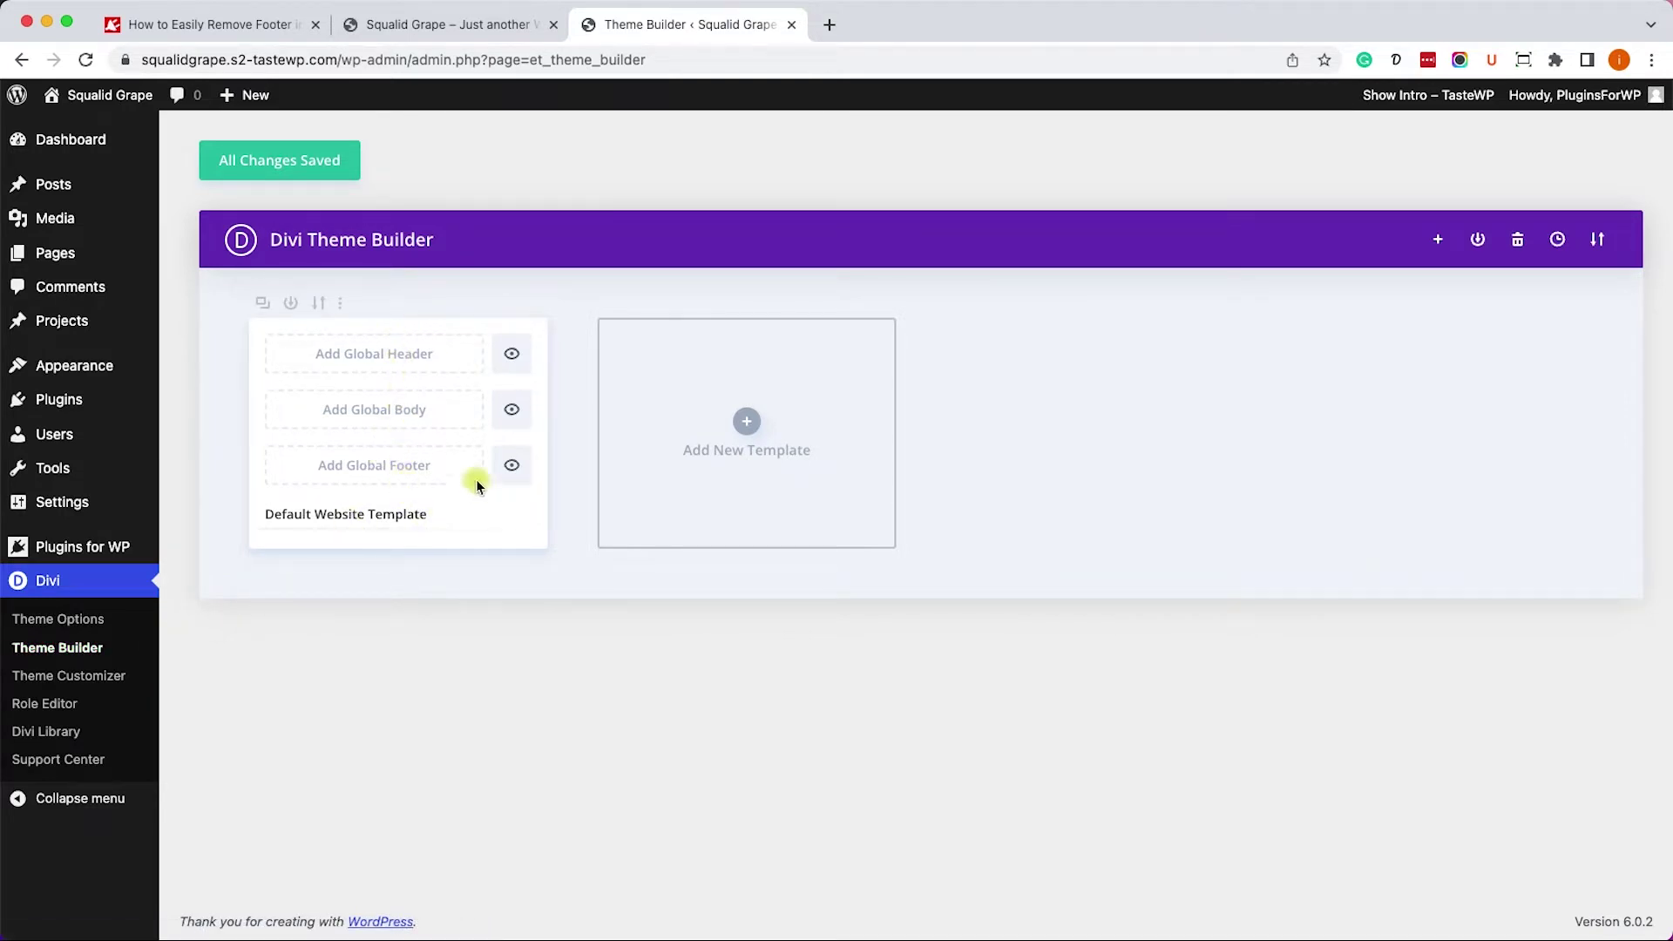
left_click(512, 470)
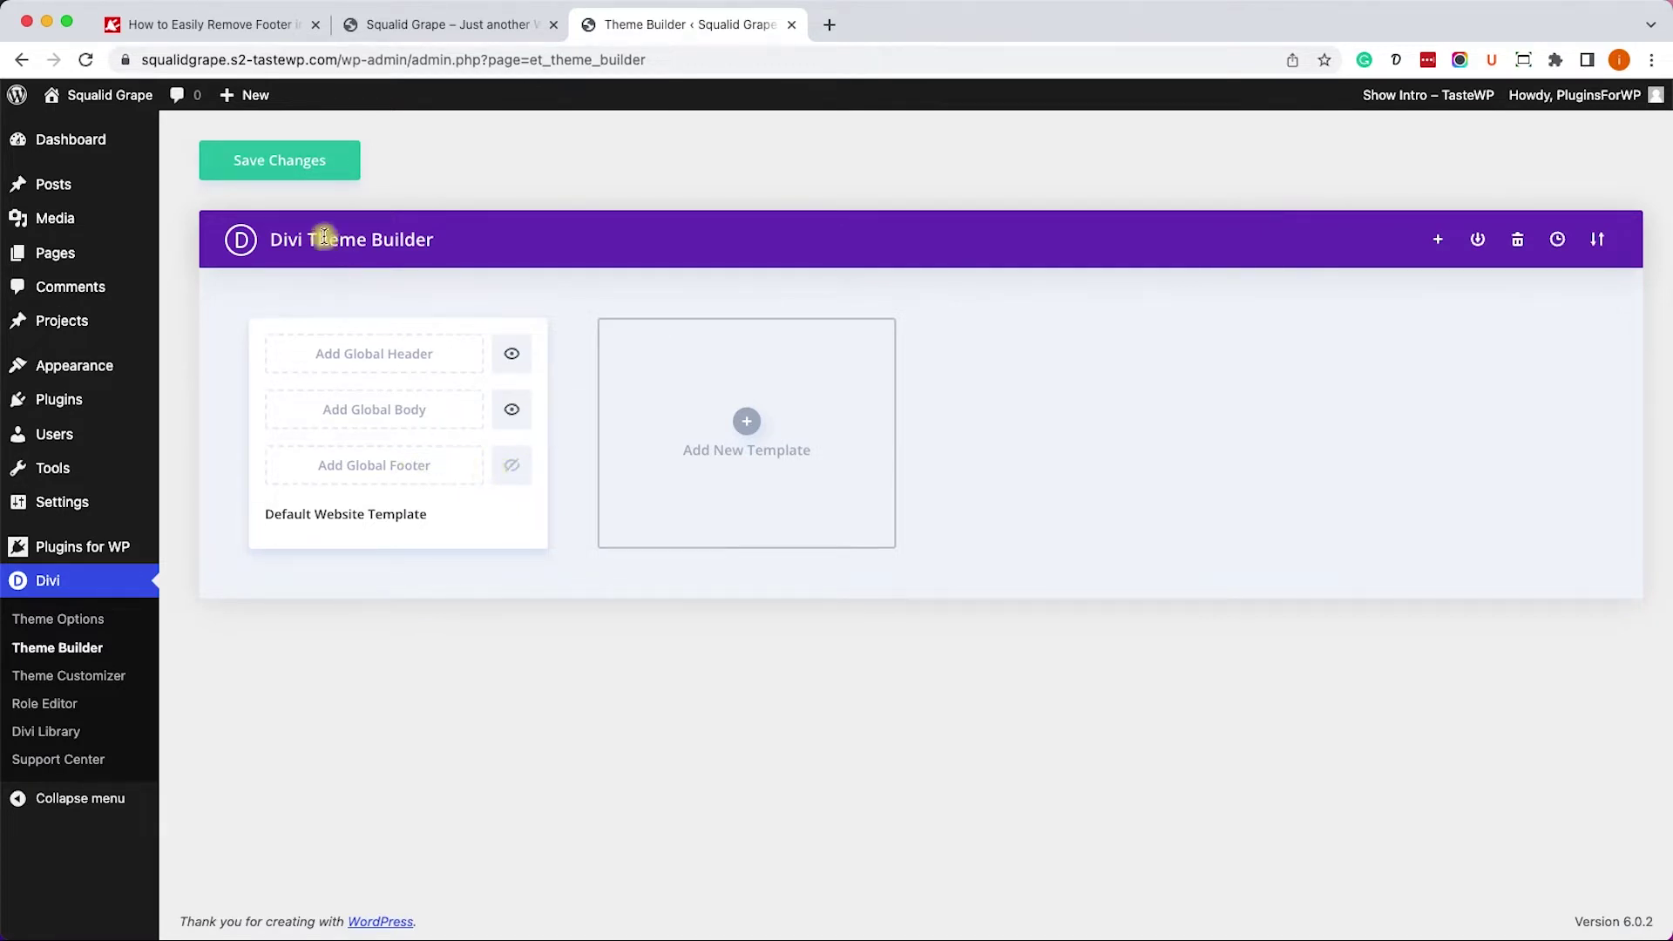
left_click(293, 166)
left_click(427, 24)
left_click(87, 59)
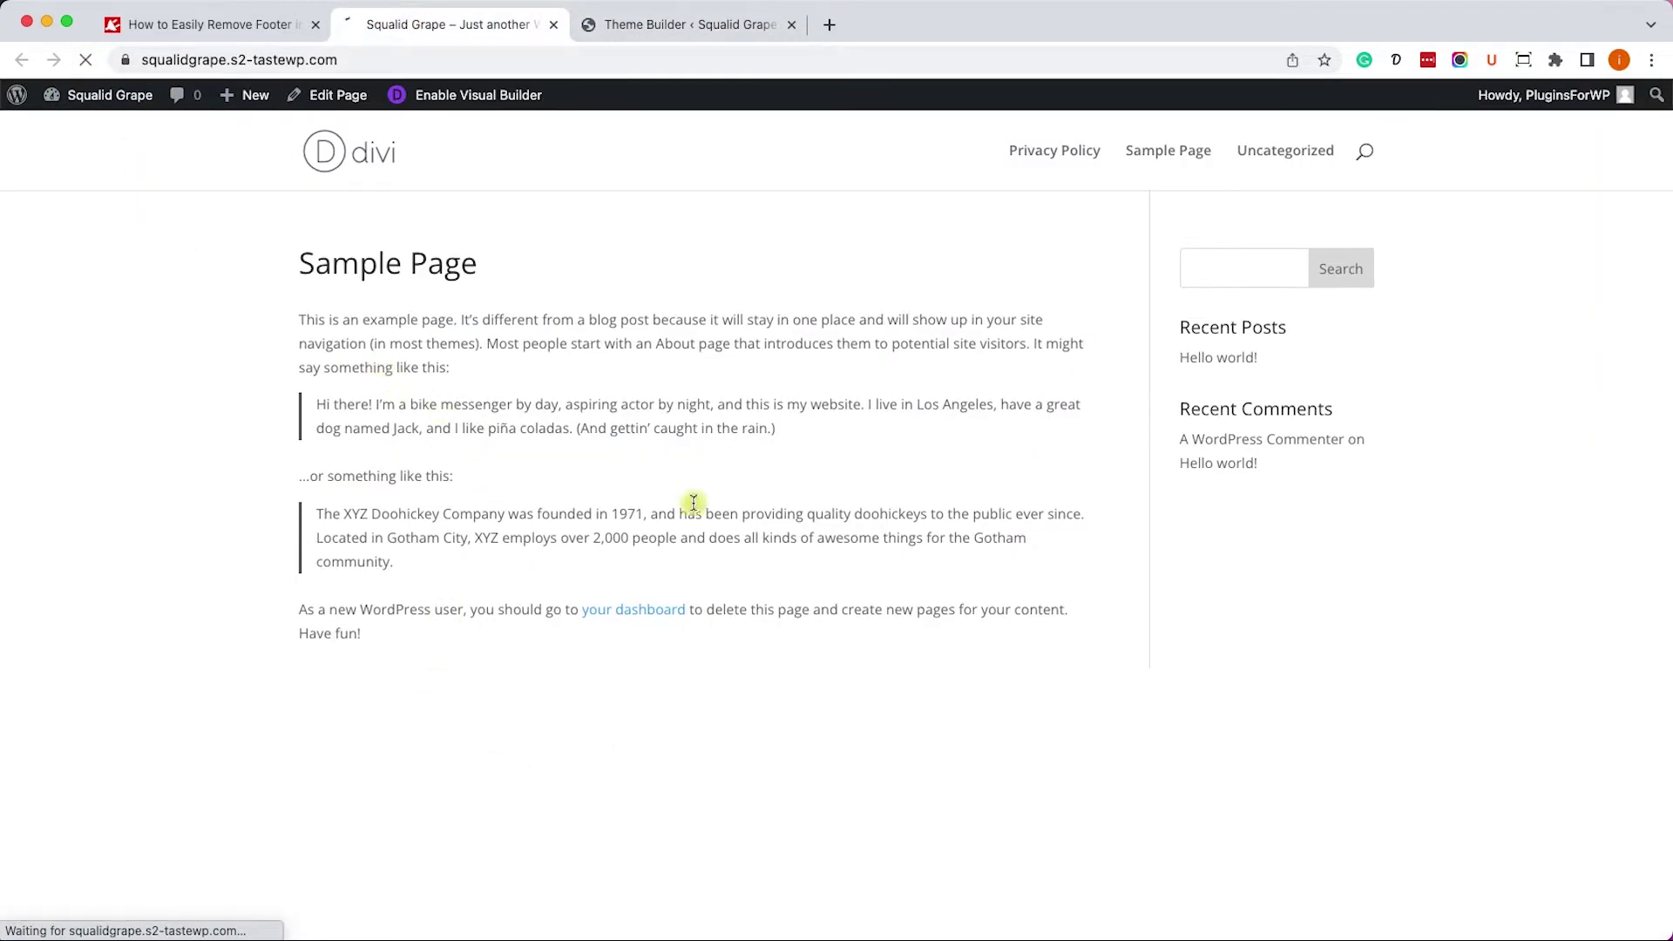
Scroll through the Privacy Policy page to confirm it also shows no footer
left_click(1054, 162)
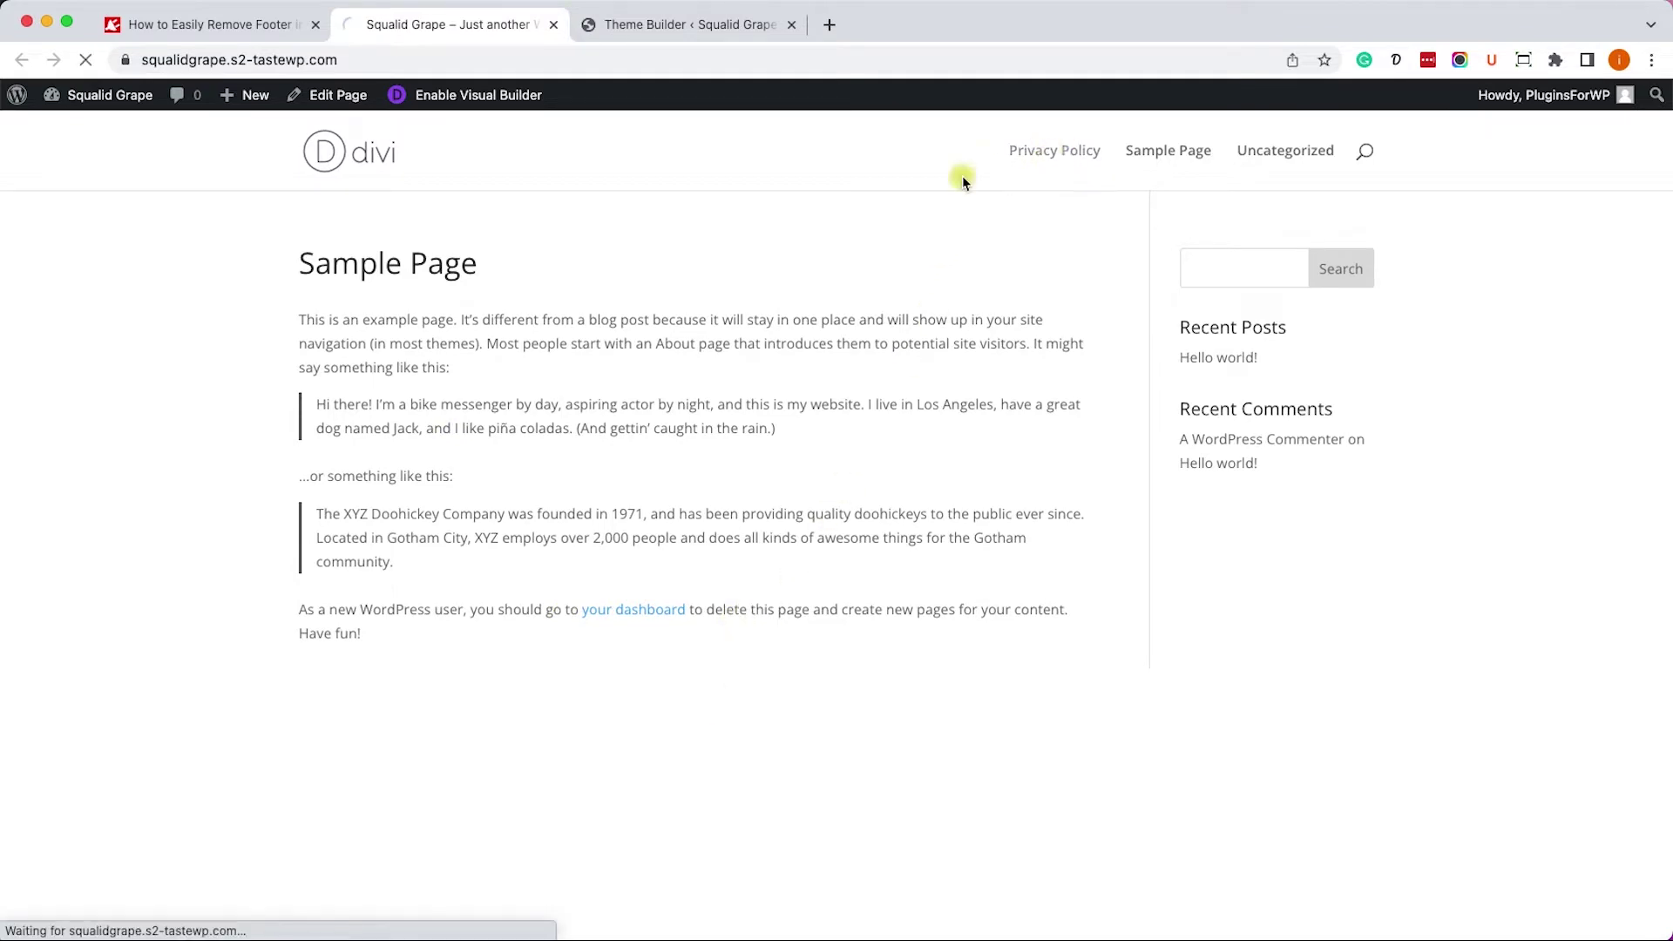
scroll(504, 340, "down", 5)
scroll(503, 728, "down", 6)
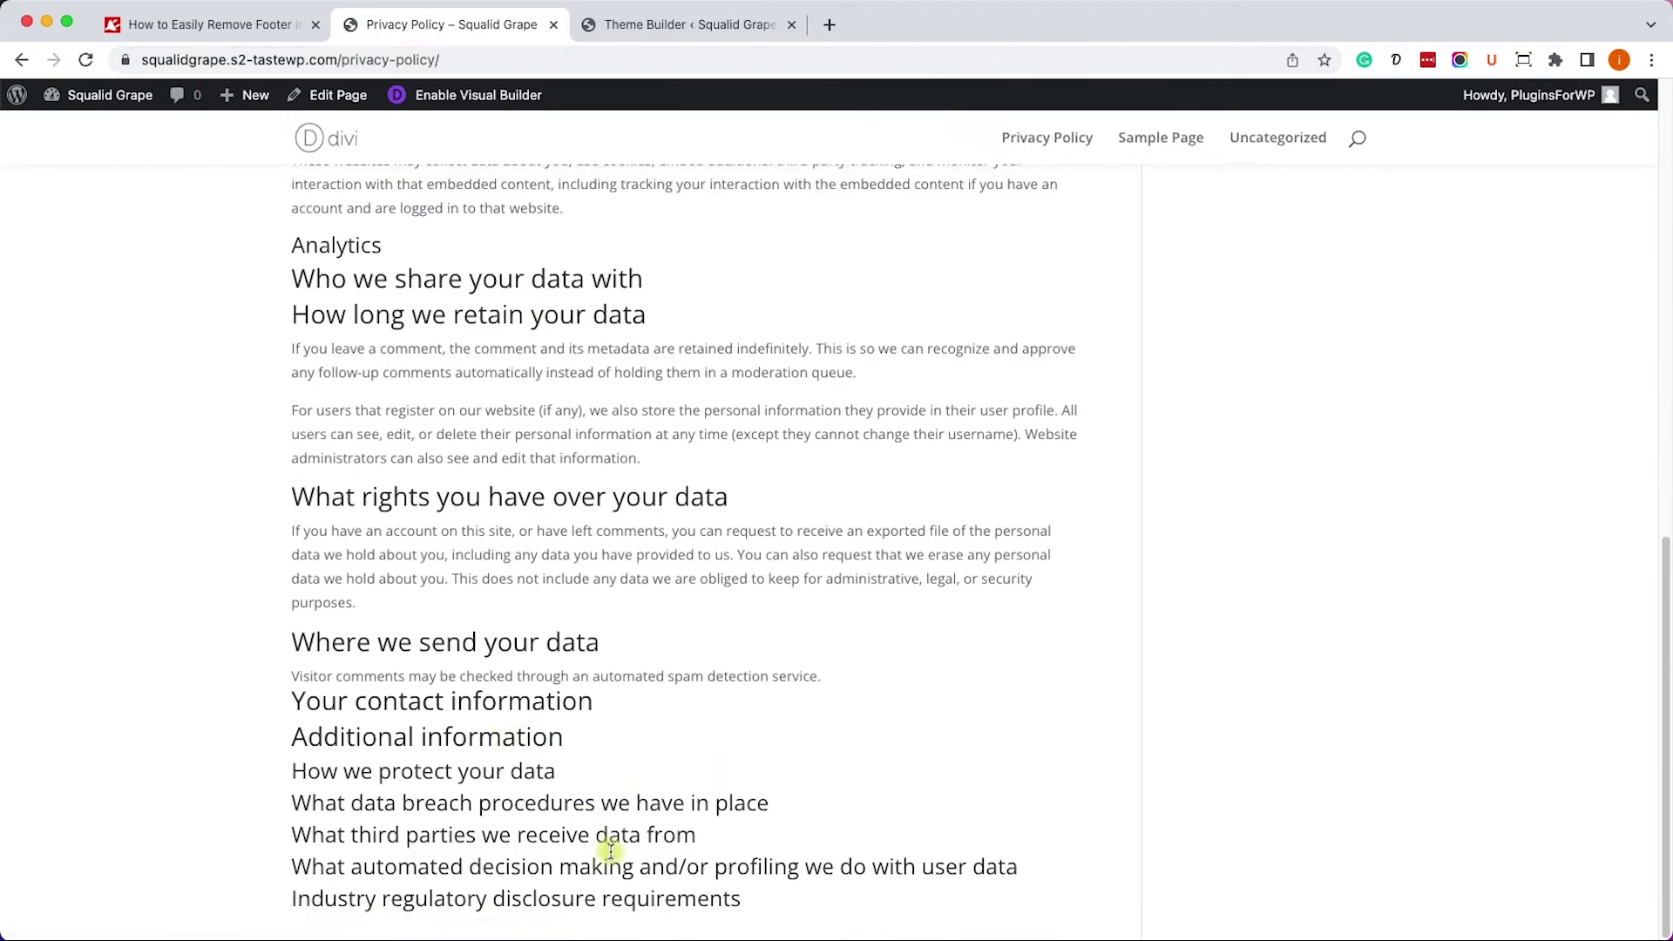
scroll(627, 828, "up", 10)
scroll(667, 813, "up", 5)
scroll(668, 812, "down", 5)
scroll(634, 661, "down", 10)
scroll(635, 660, "up", 15)
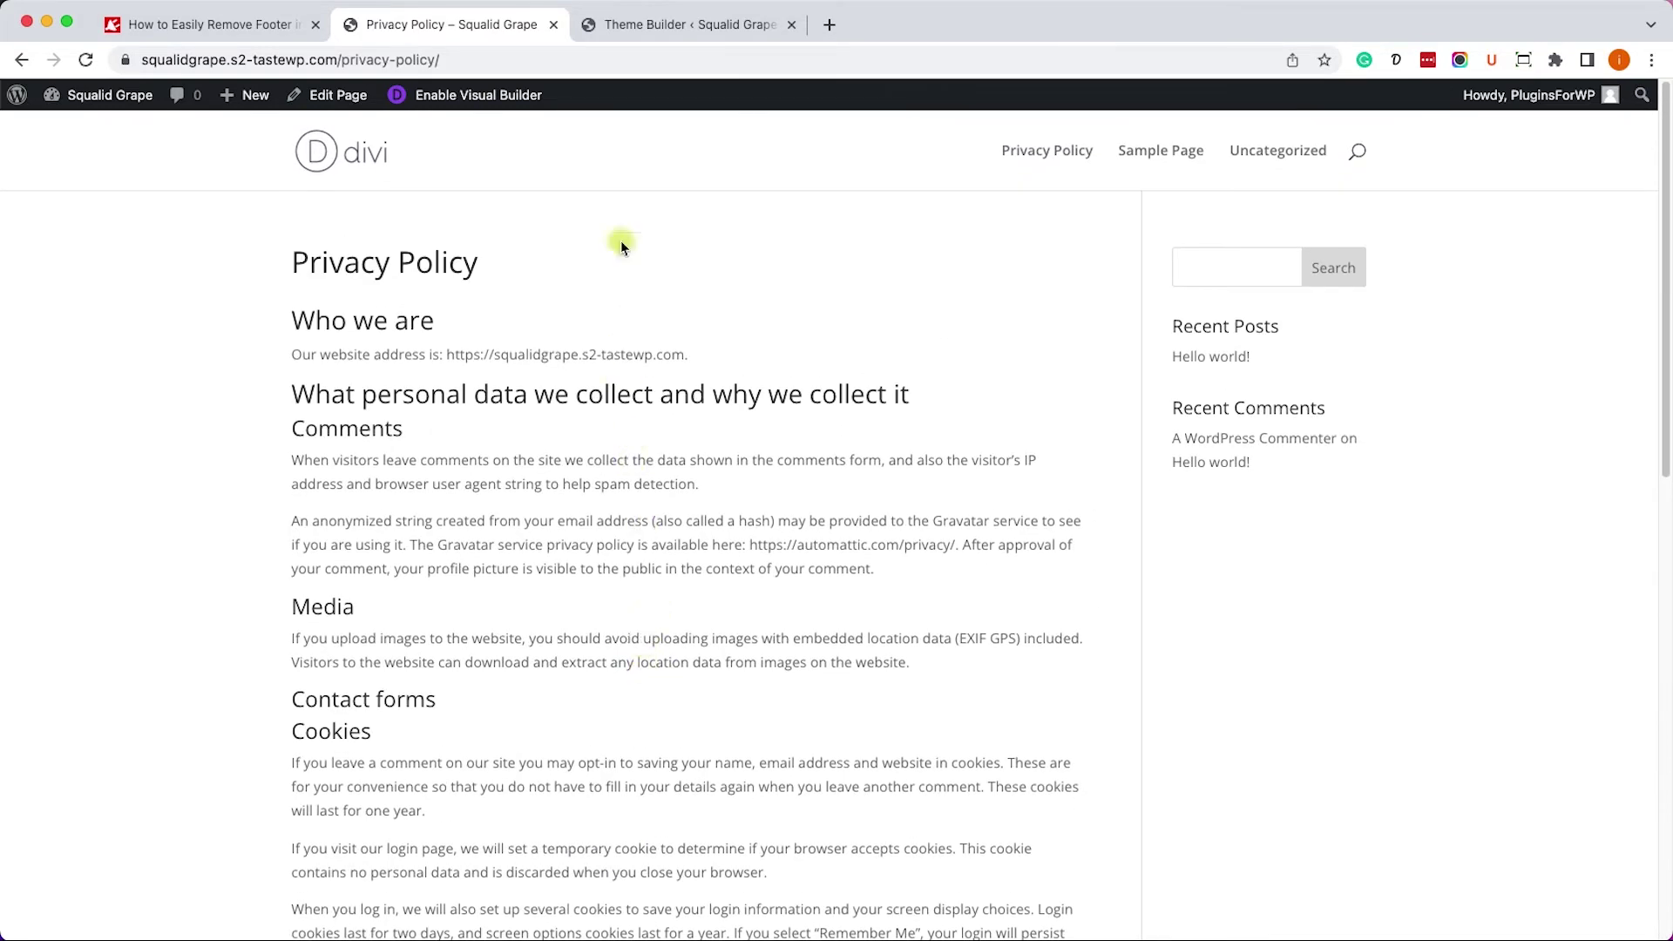
left_click(678, 27)
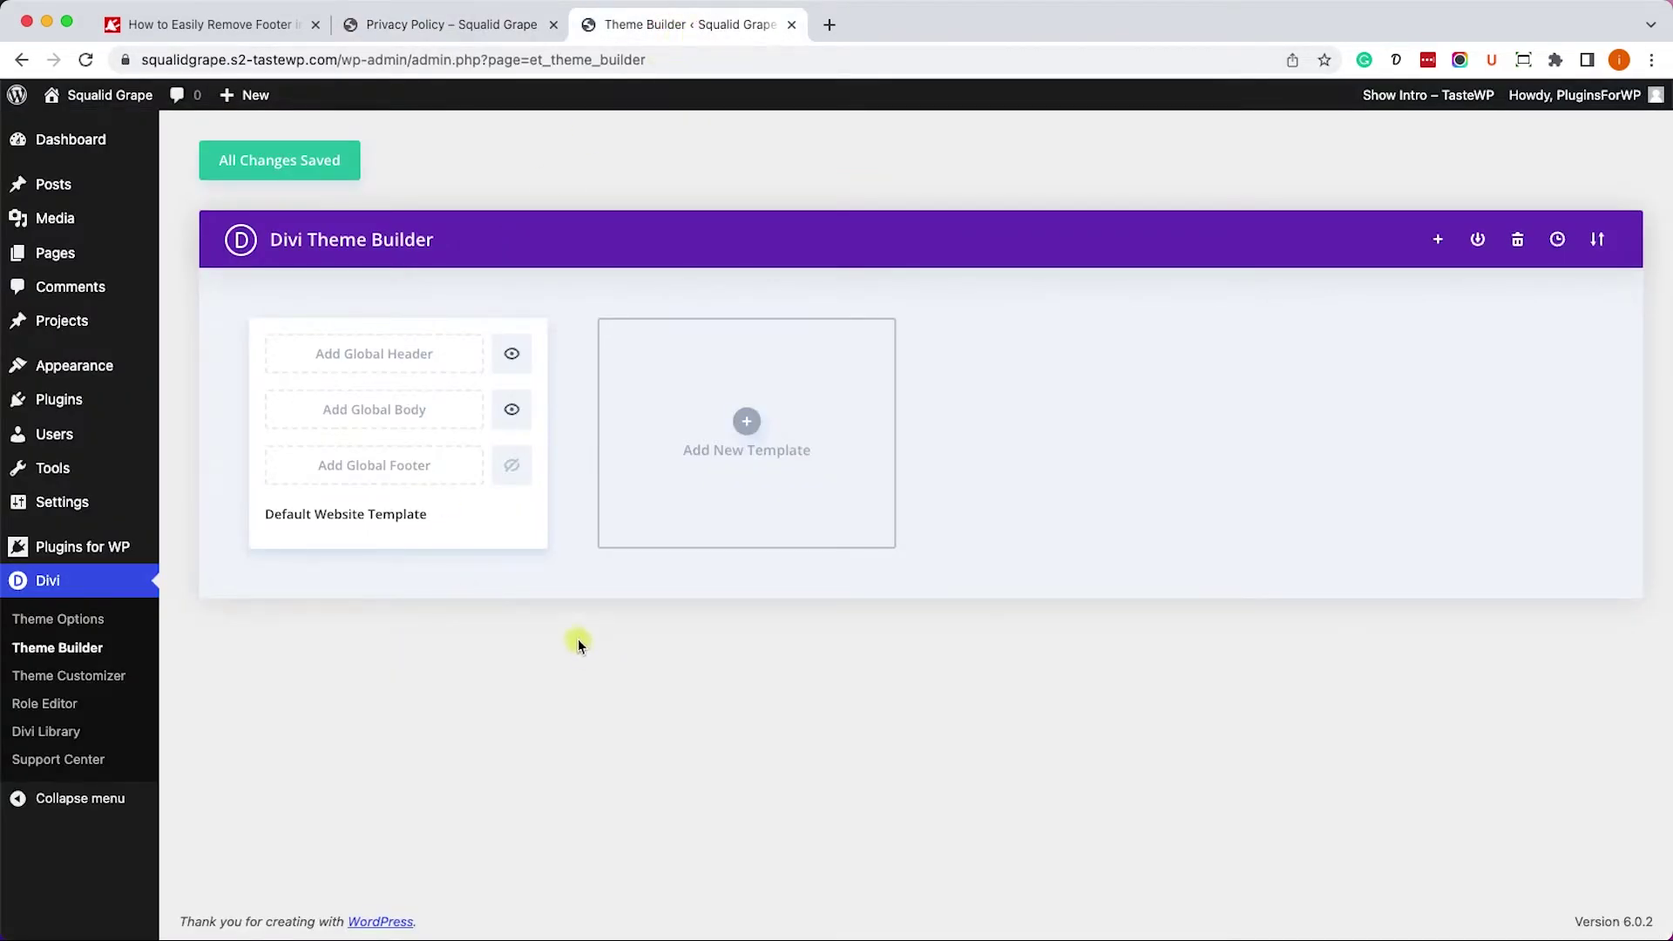
Re-enable the Global Footer and create a new template assigned to the Privacy Policy page
left_click(513, 467)
left_click(747, 424)
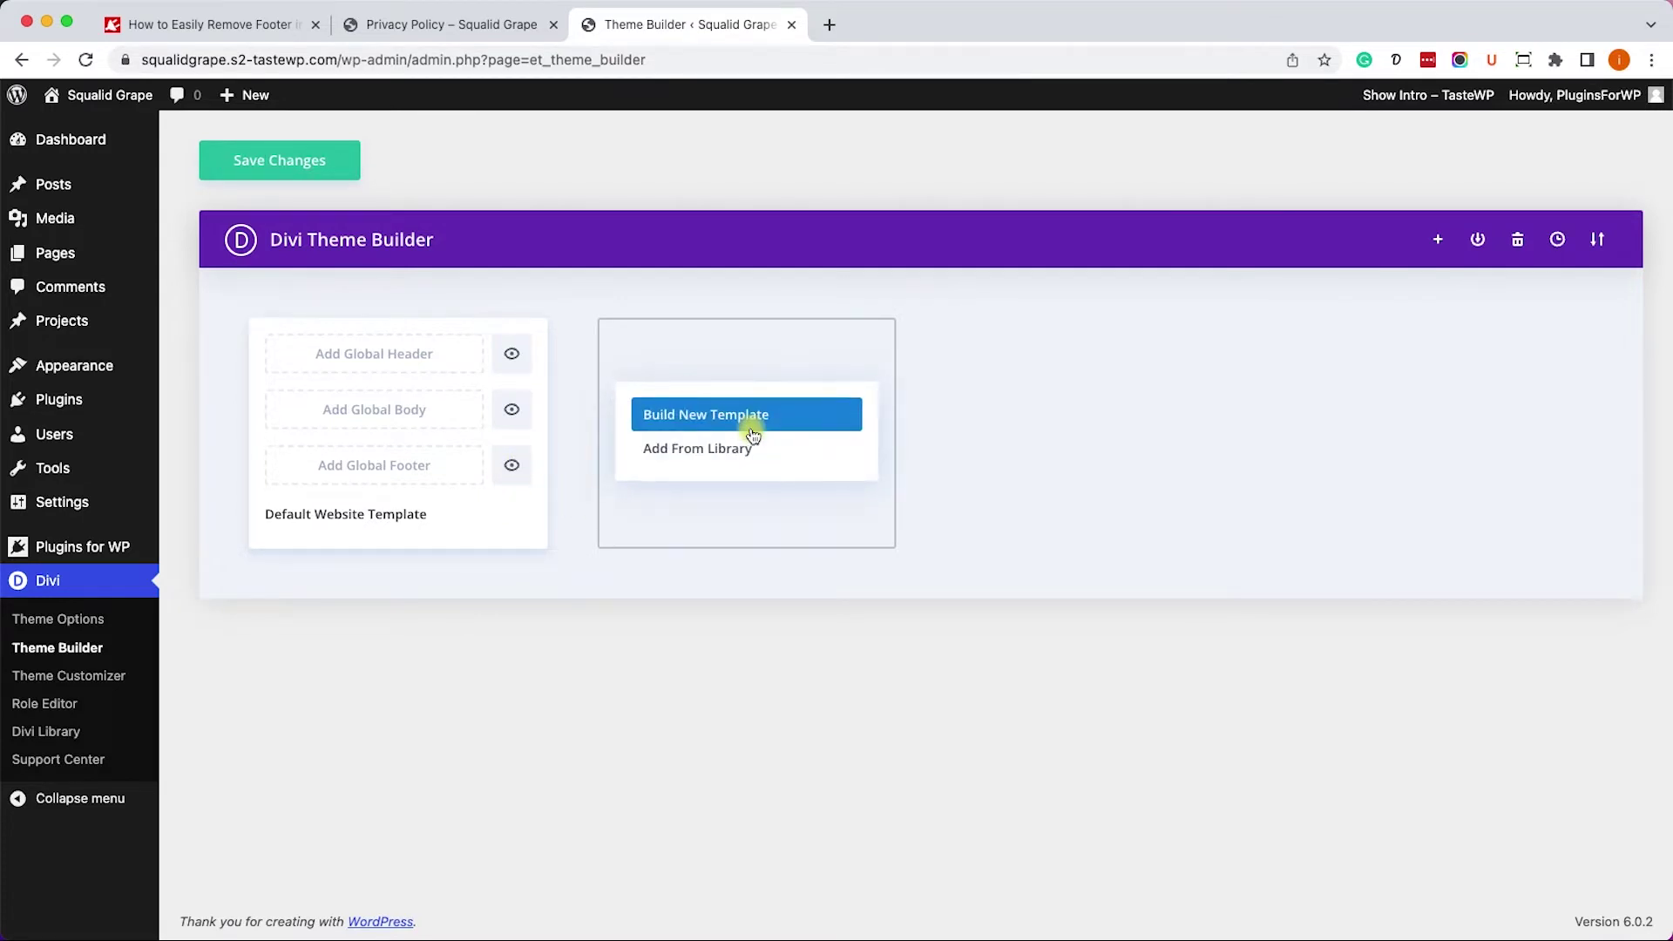
left_click(749, 418)
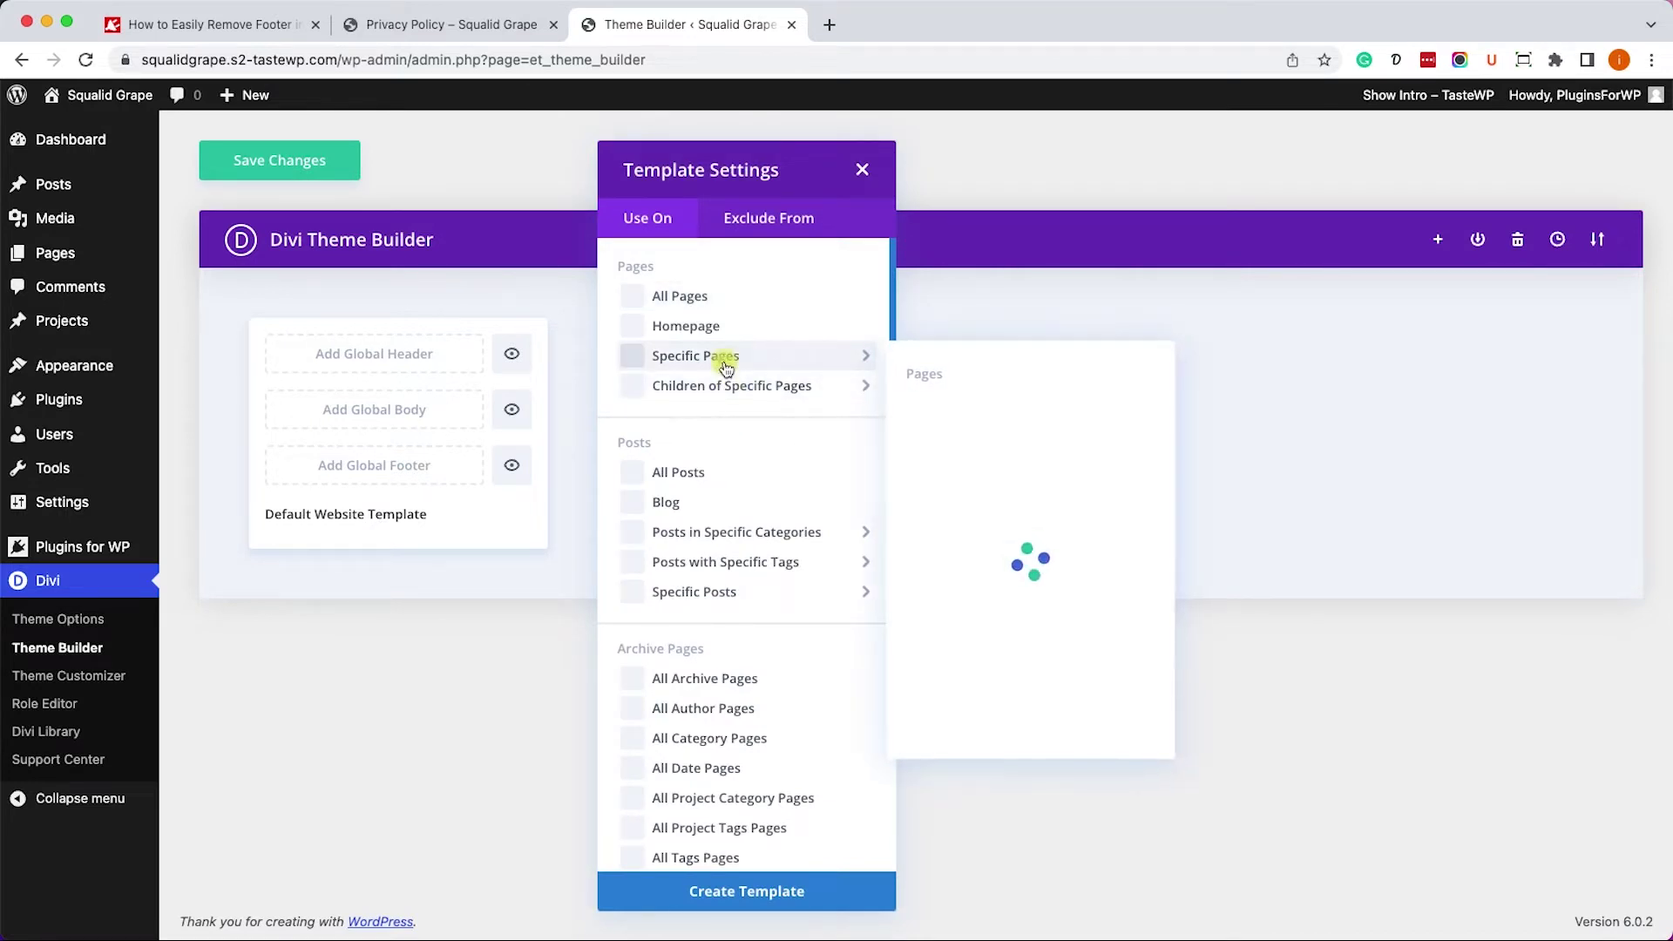
mouse_move(732, 356)
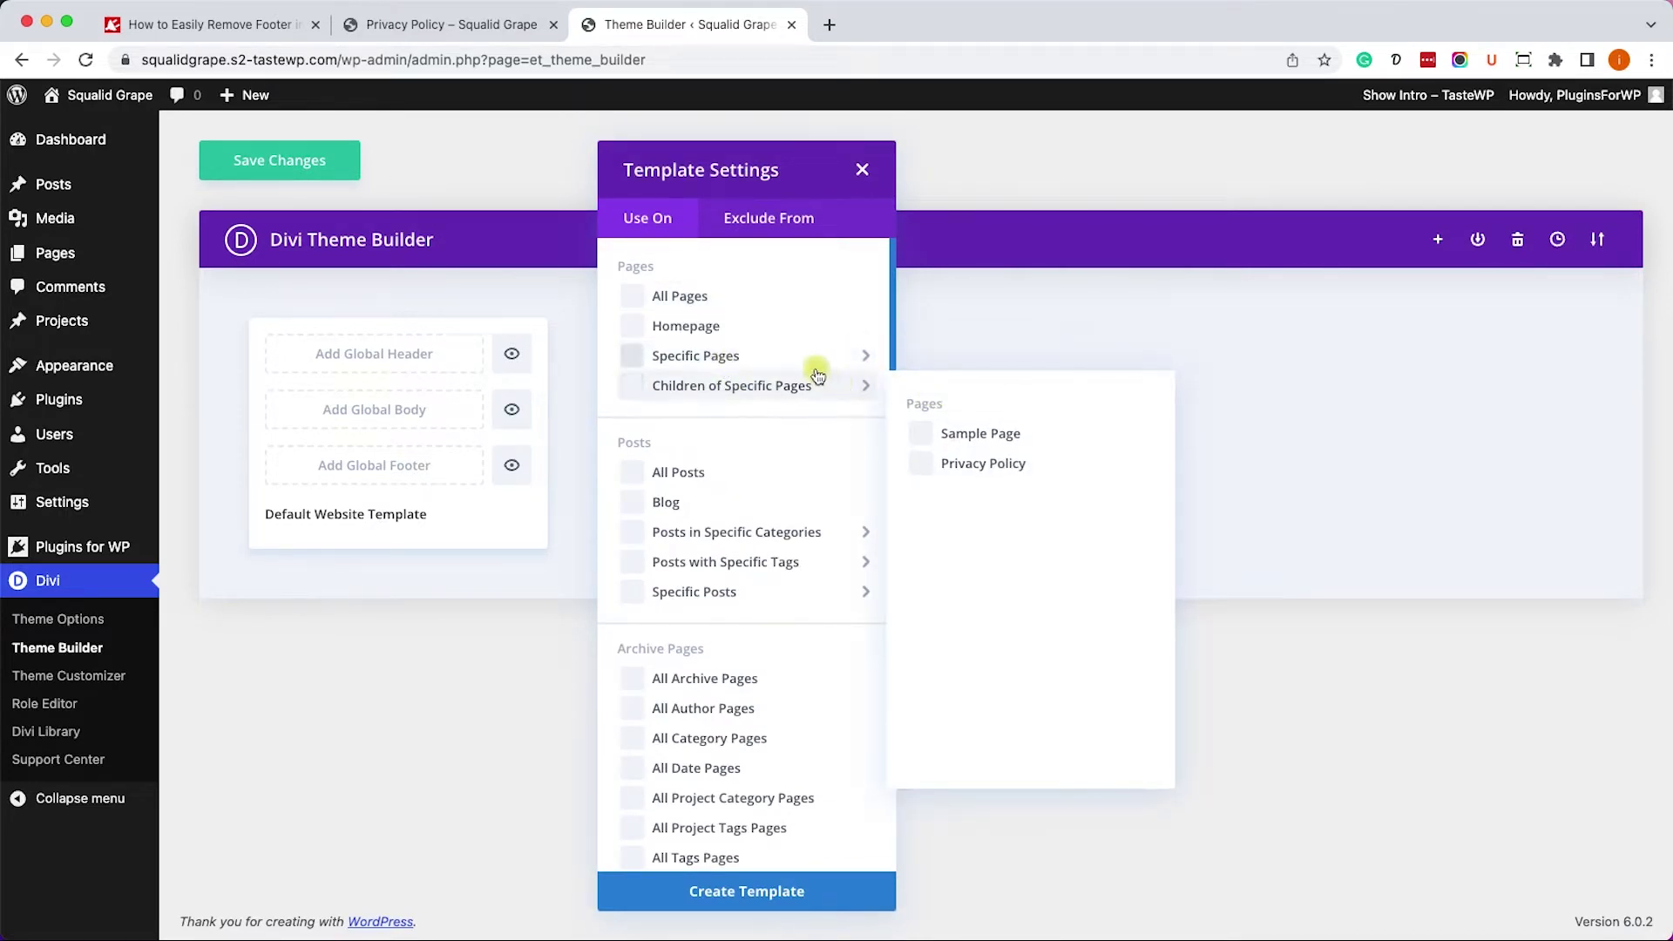
left_click(976, 438)
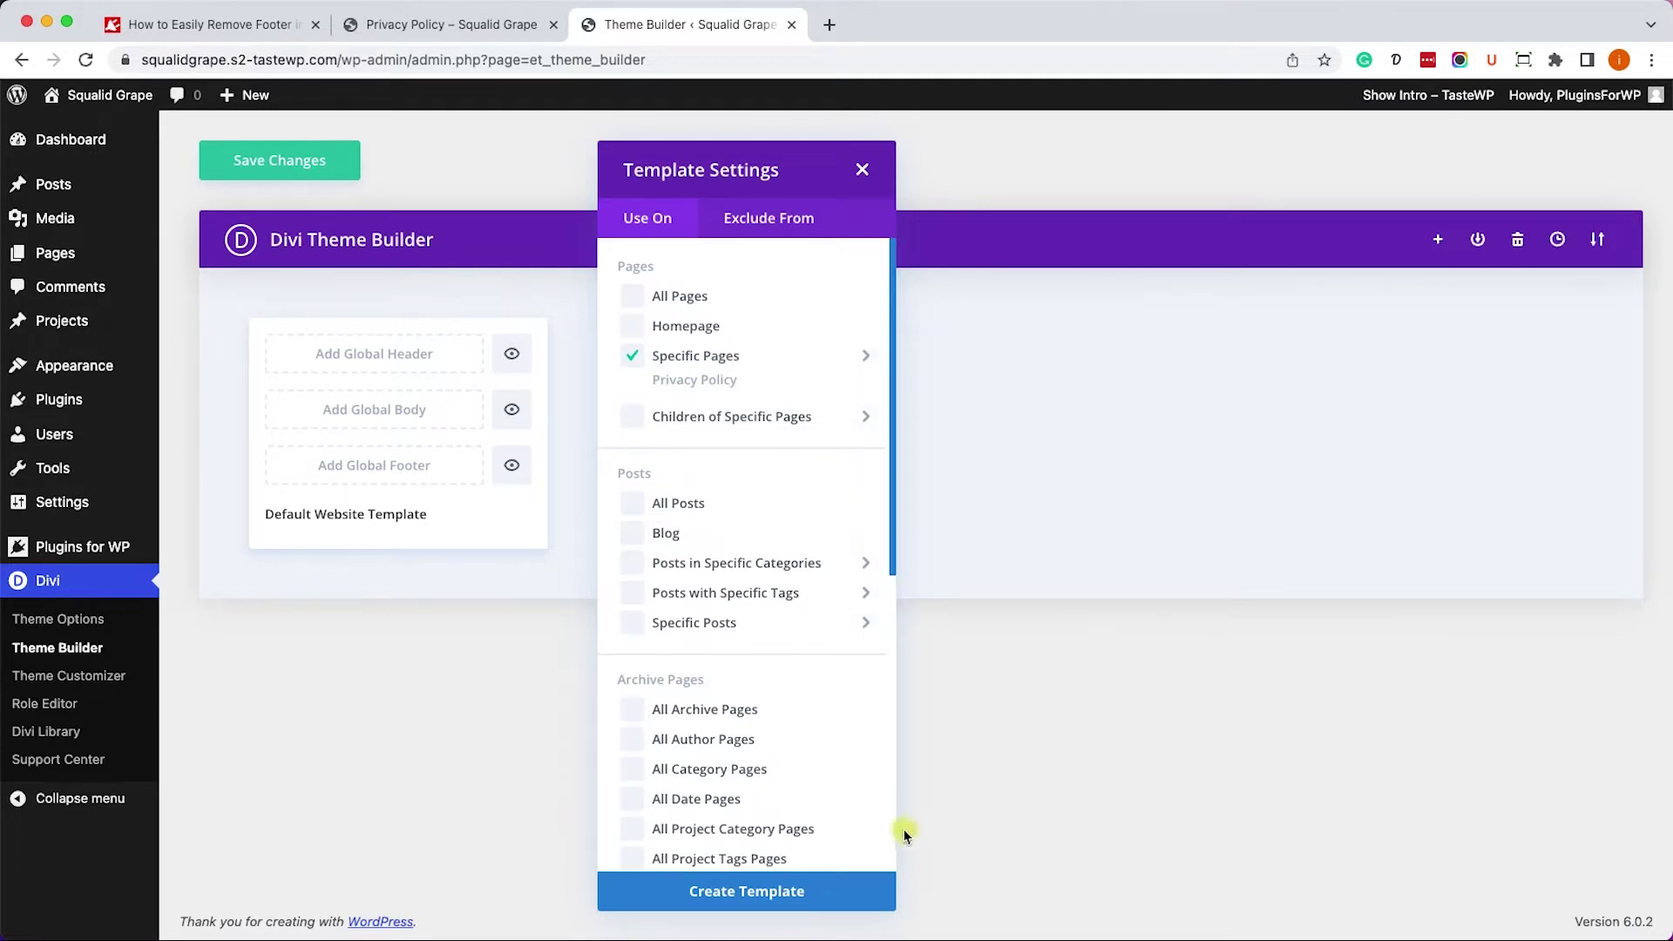
left_click(814, 891)
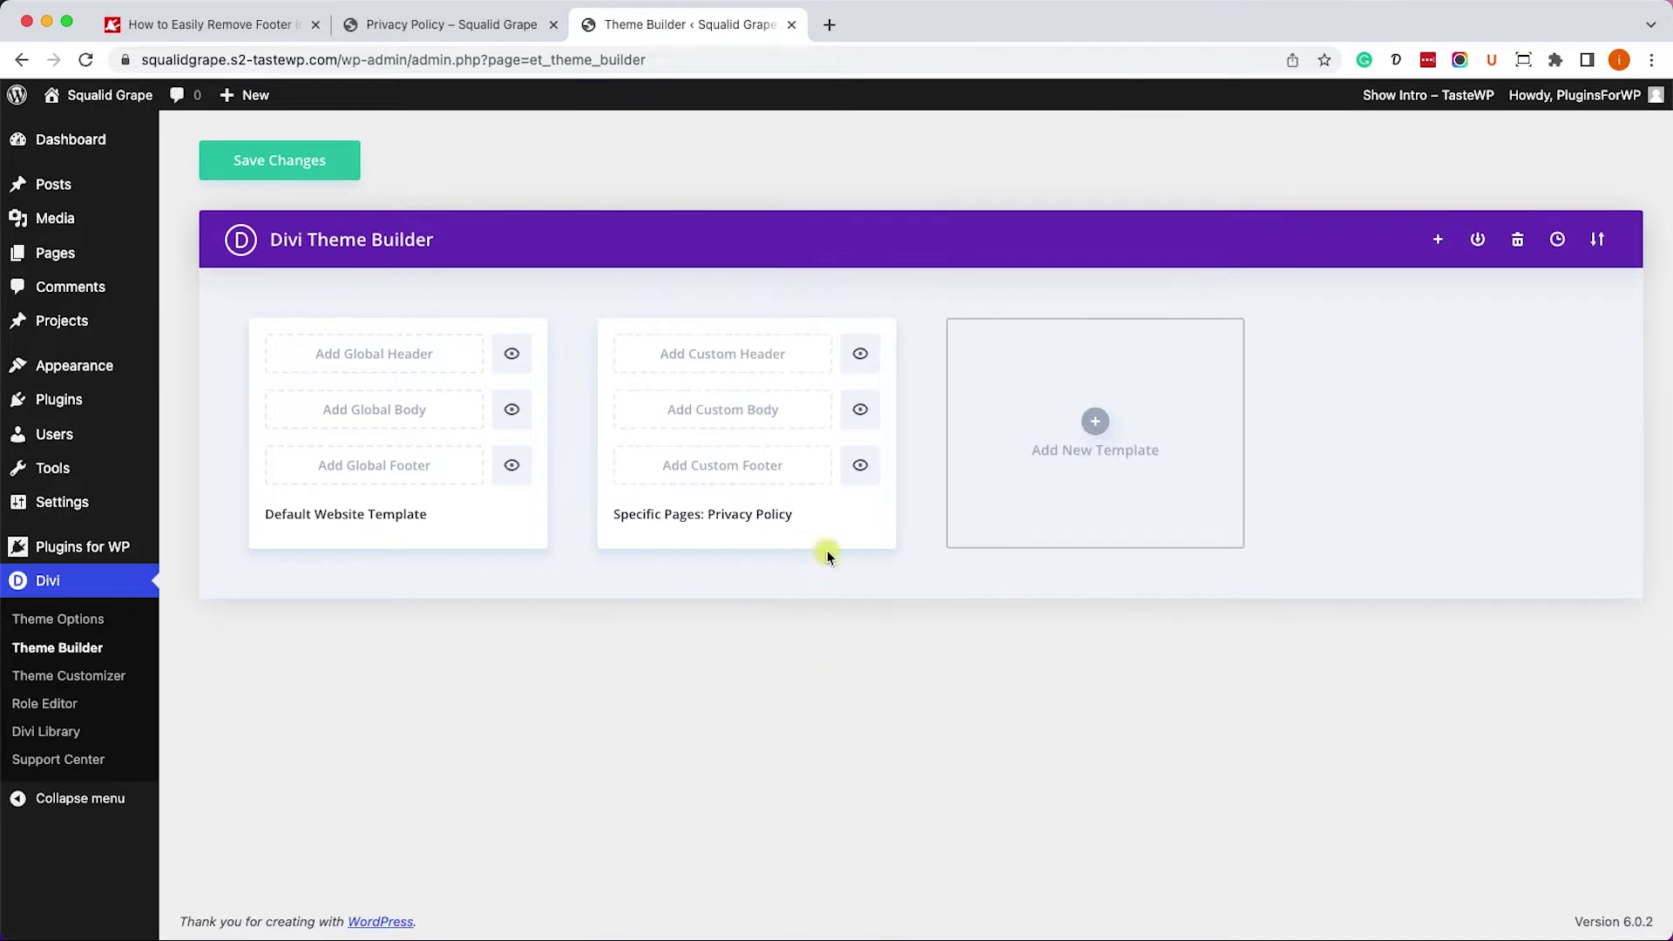
Hide the Privacy Policy template's Custom Footer and save the changes
left_click(863, 468)
left_click(297, 168)
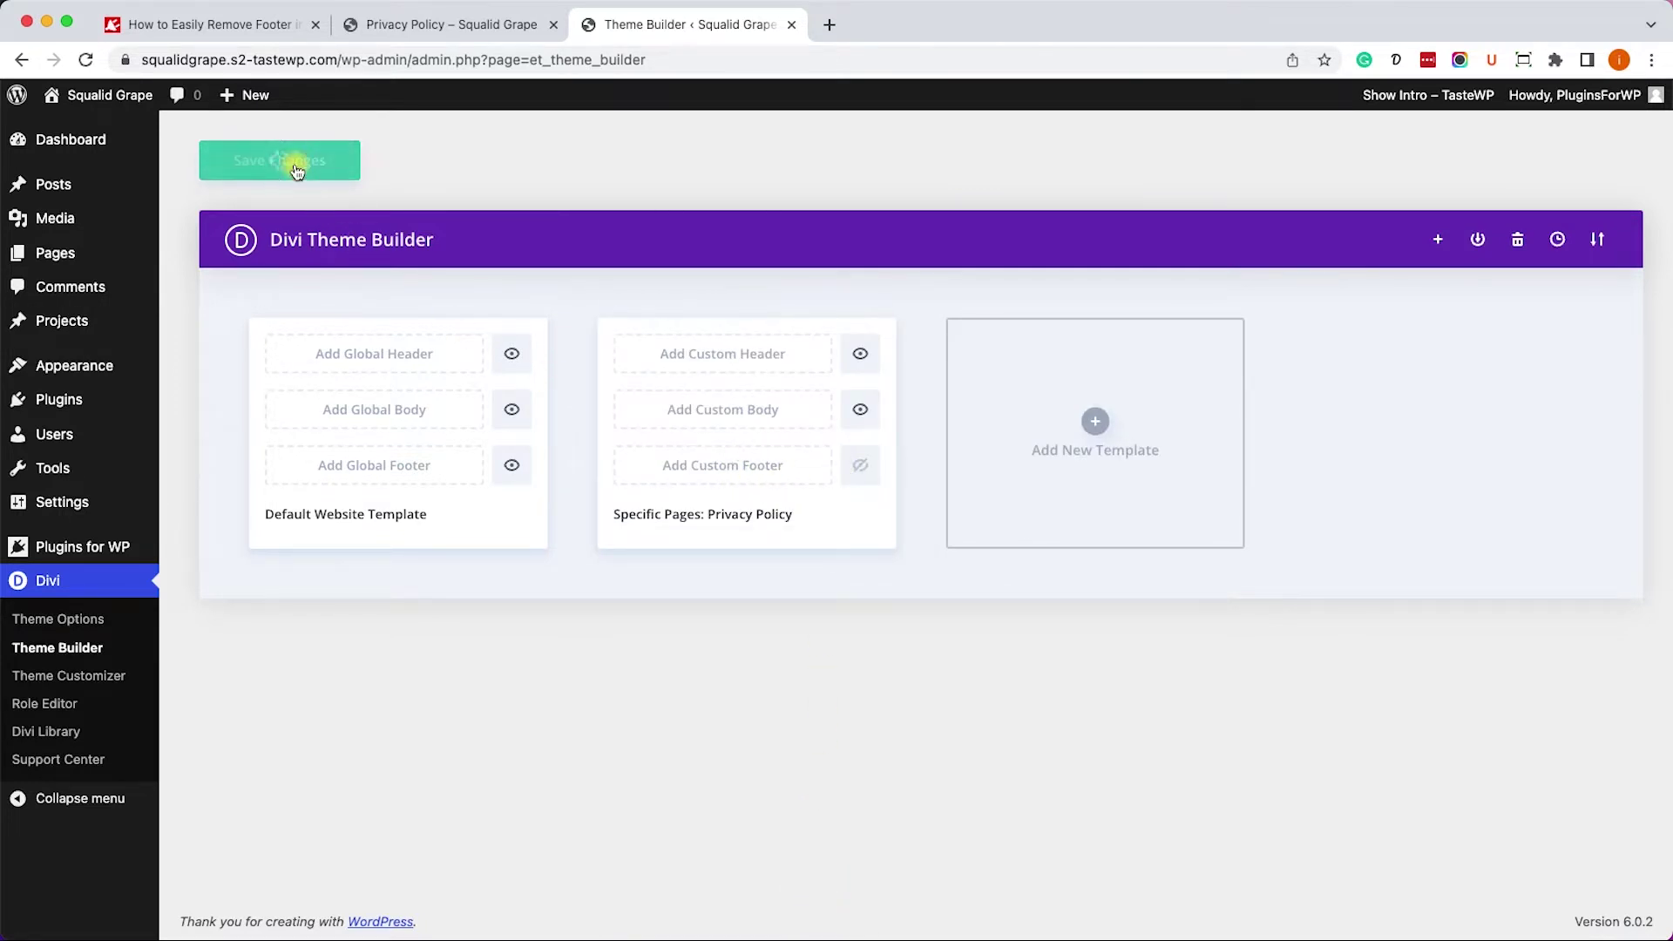
left_click(446, 26)
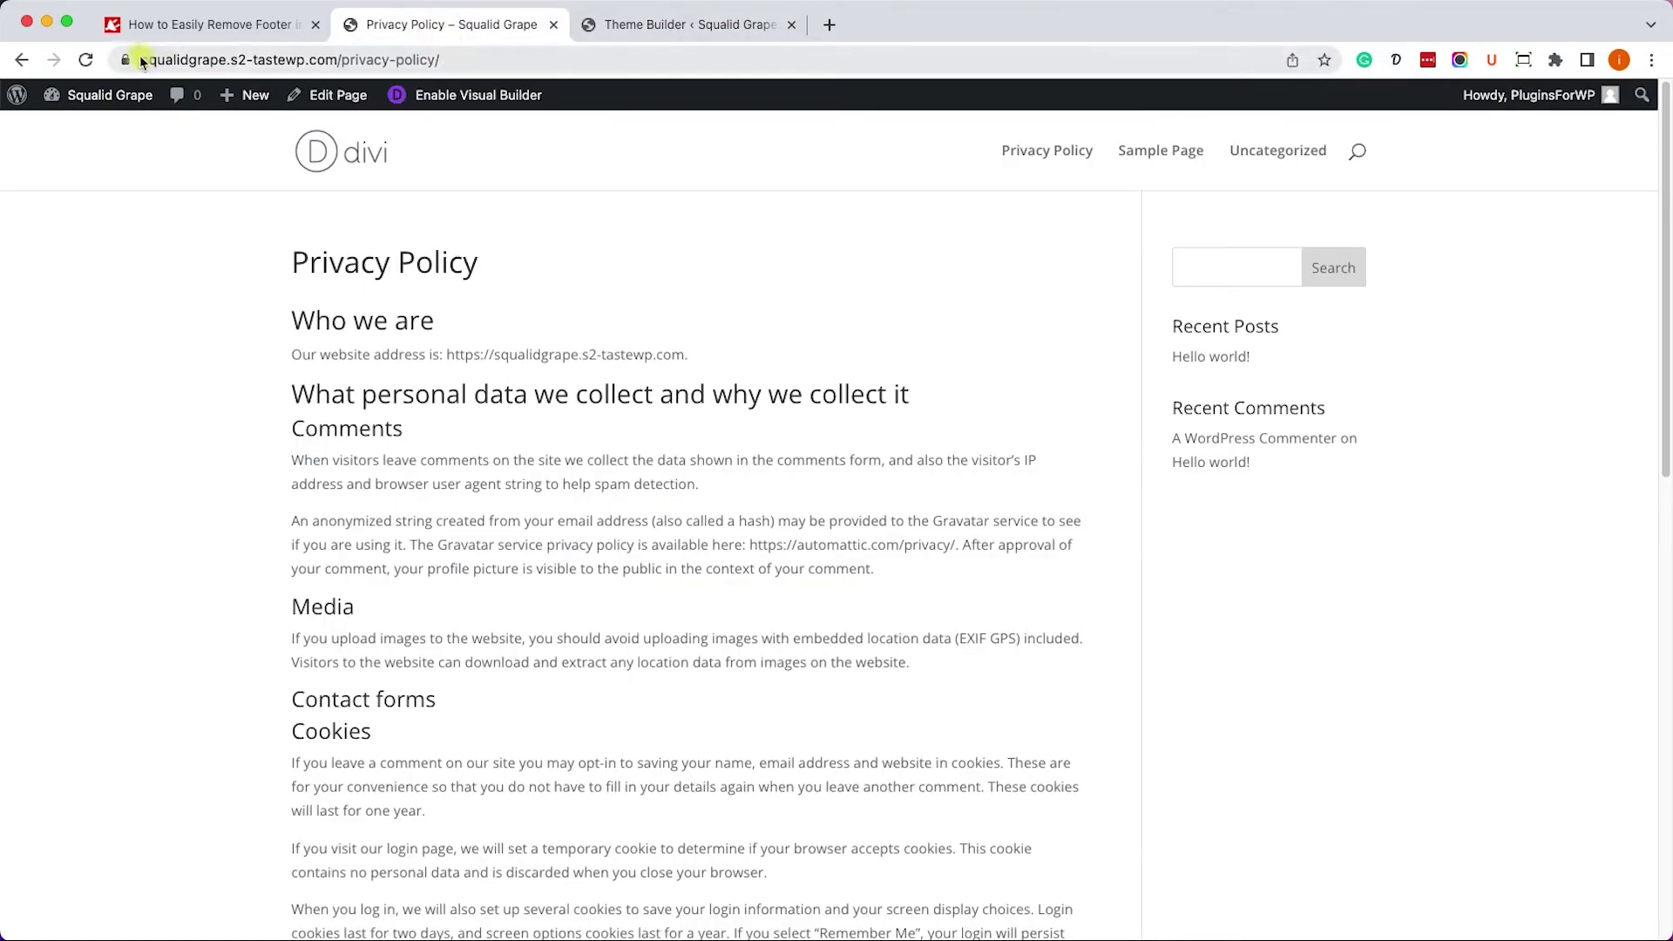
Reload the Privacy Policy page and scroll to confirm its footer is gone
left_click(85, 60)
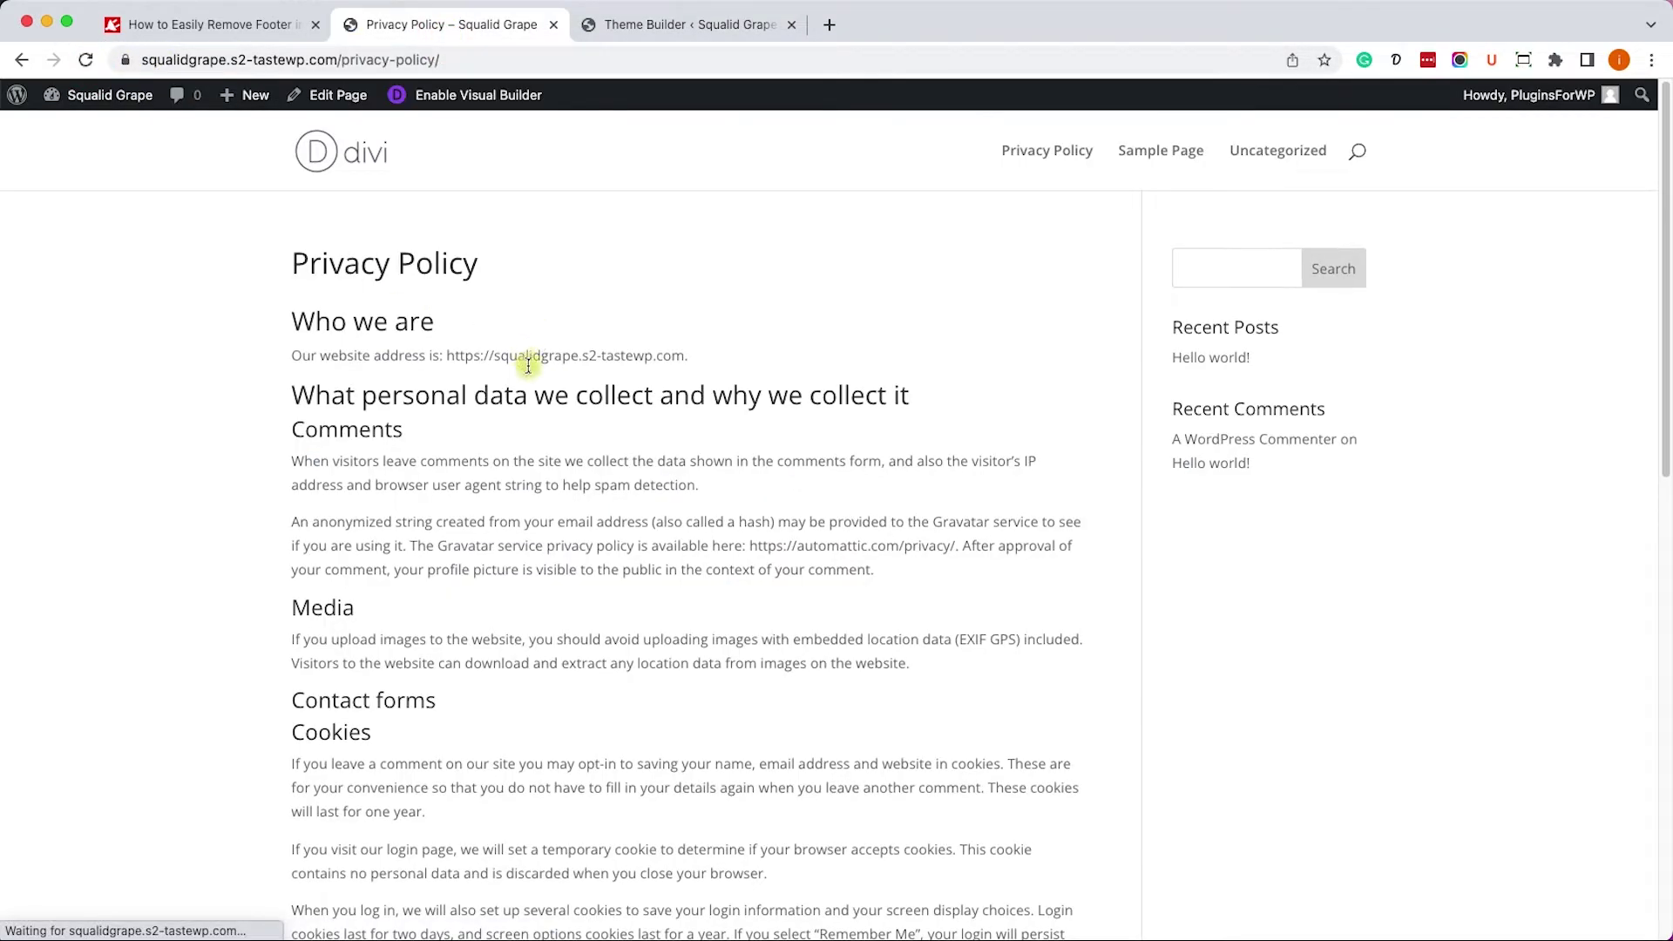
scroll(528, 366, "down", 6)
scroll(610, 521, "down", 5)
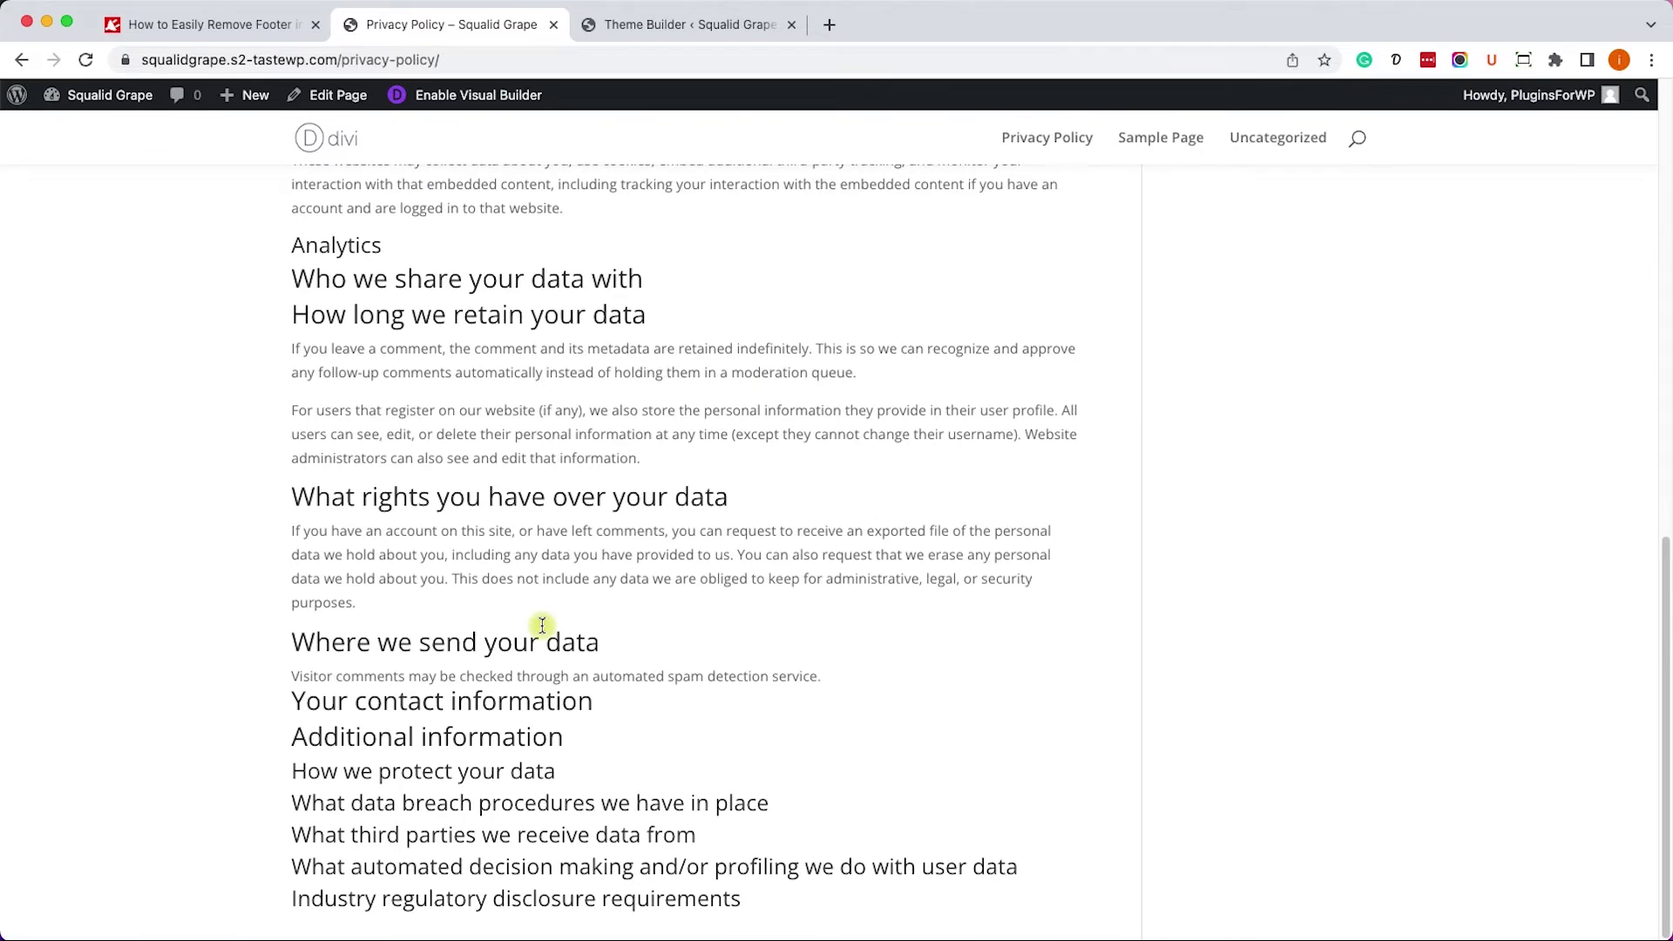
scroll(536, 649, "up", 15)
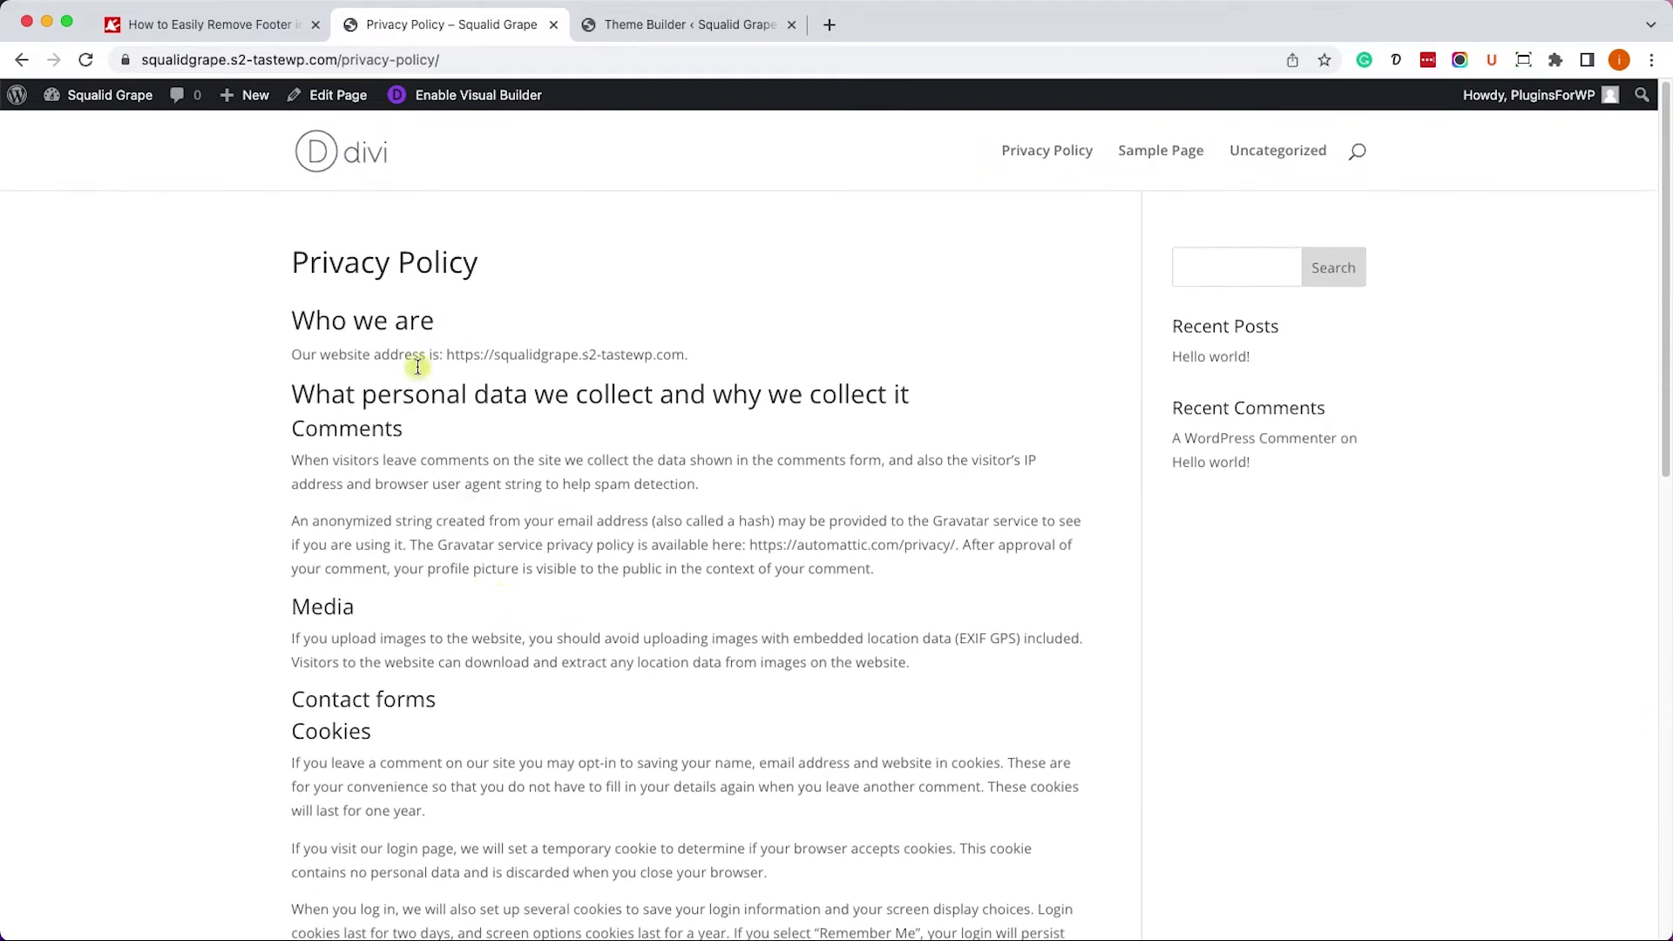
left_click(364, 164)
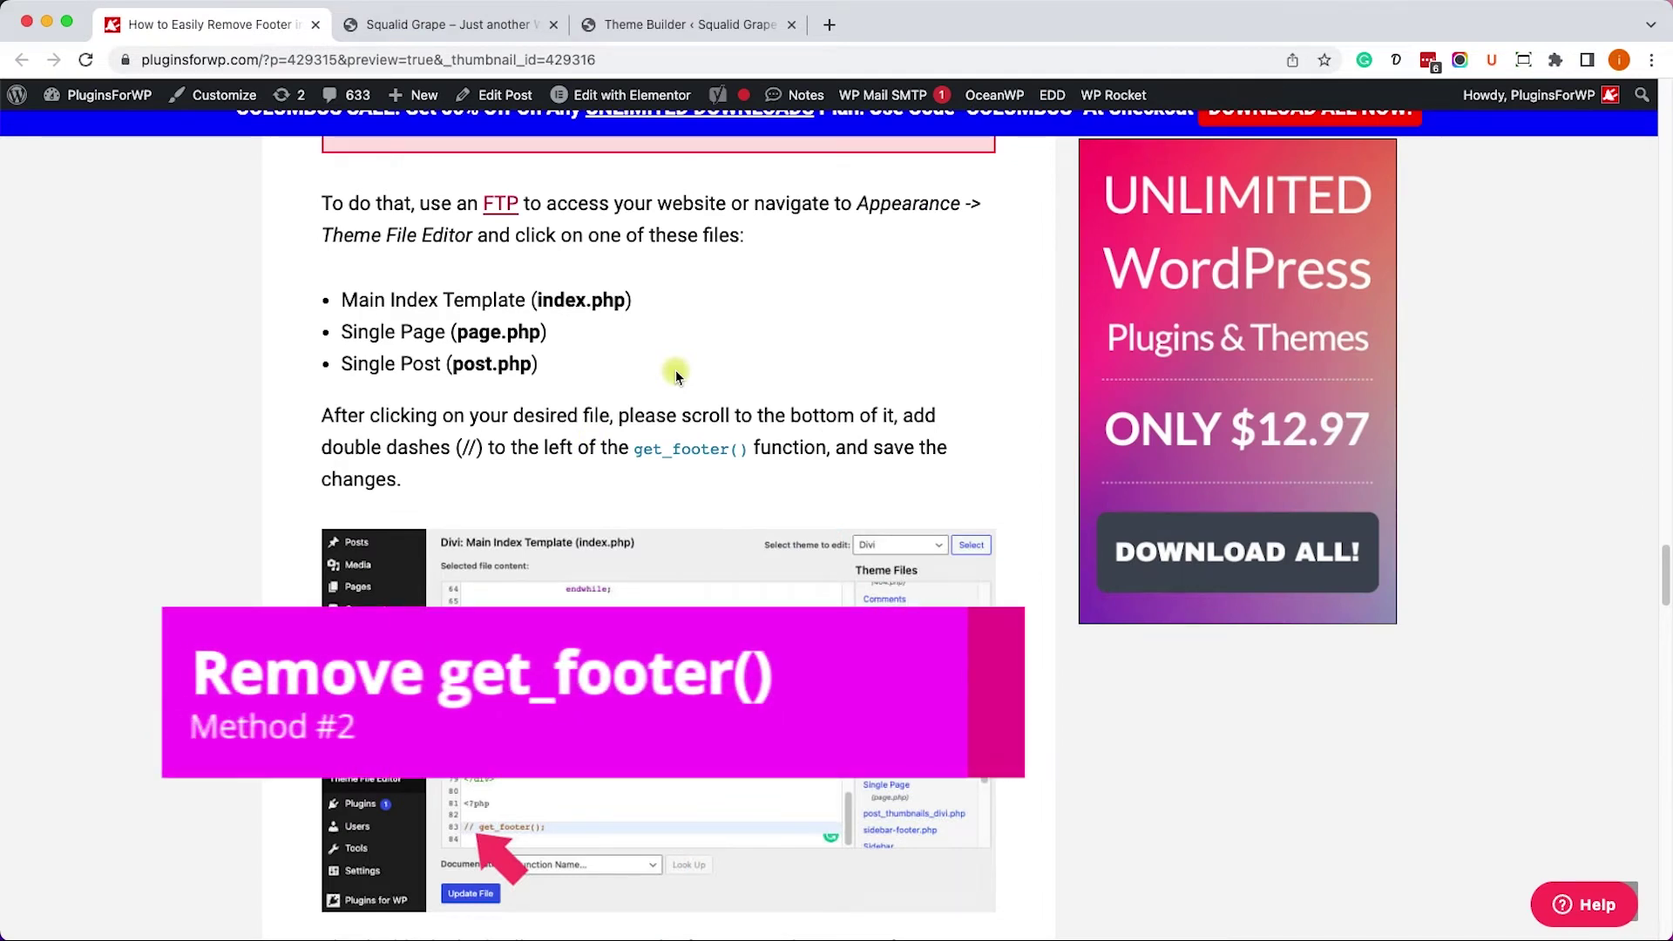
Highlight get_footer() in the article's file-editor method to review it
double_click(637, 449)
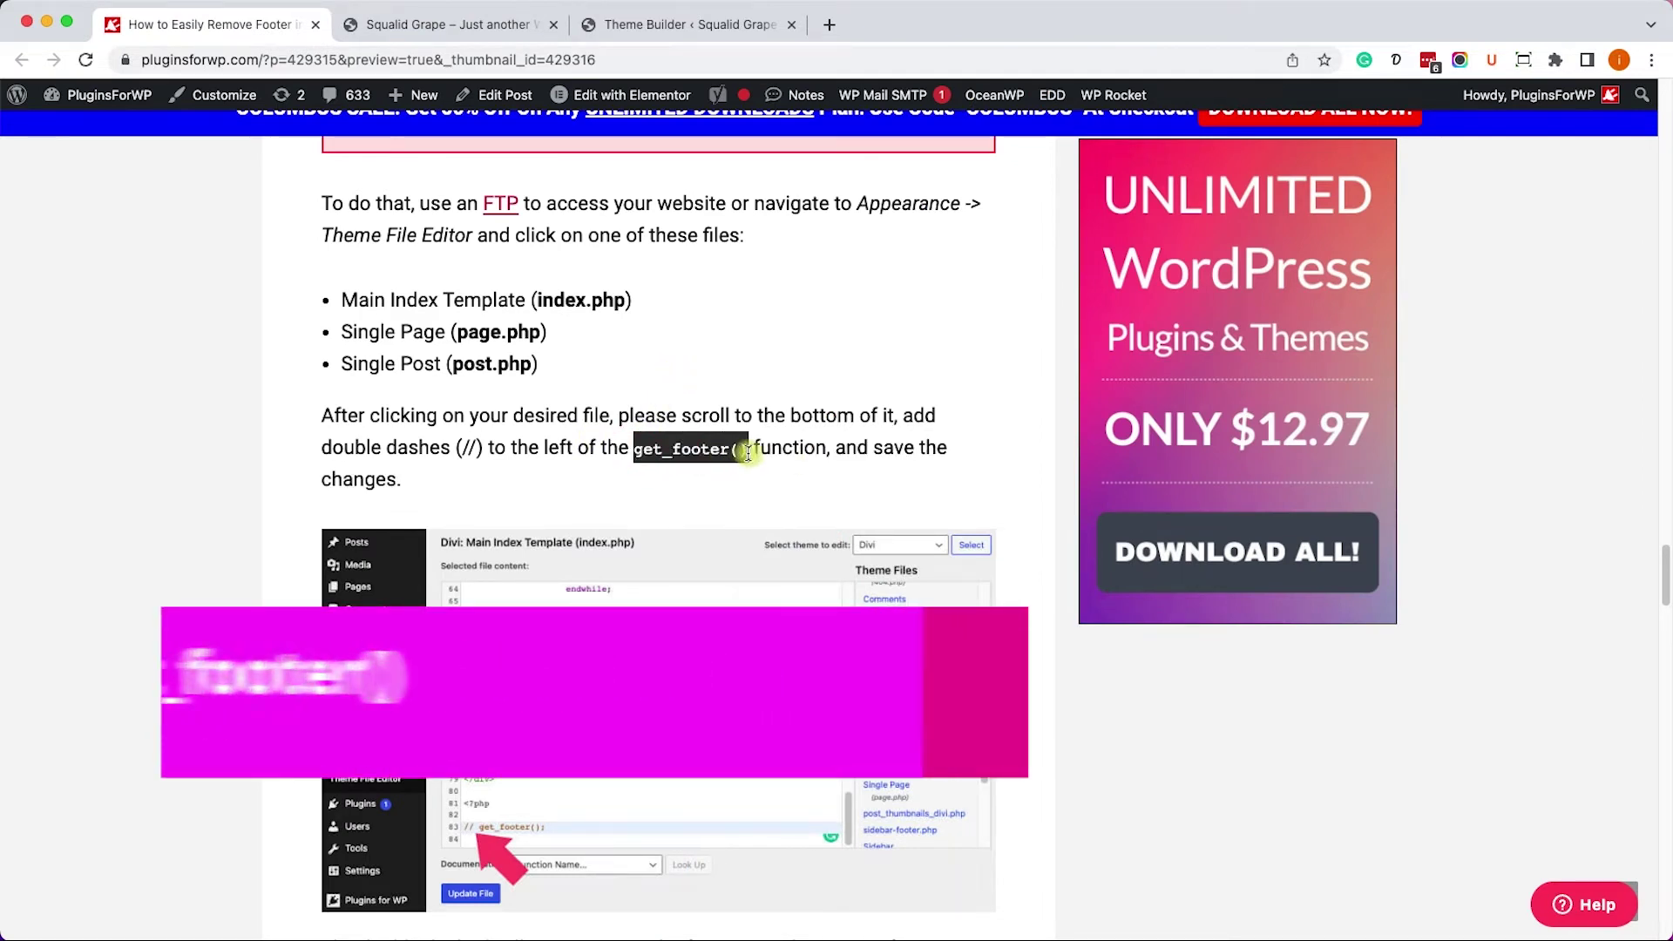
left_click(649, 451)
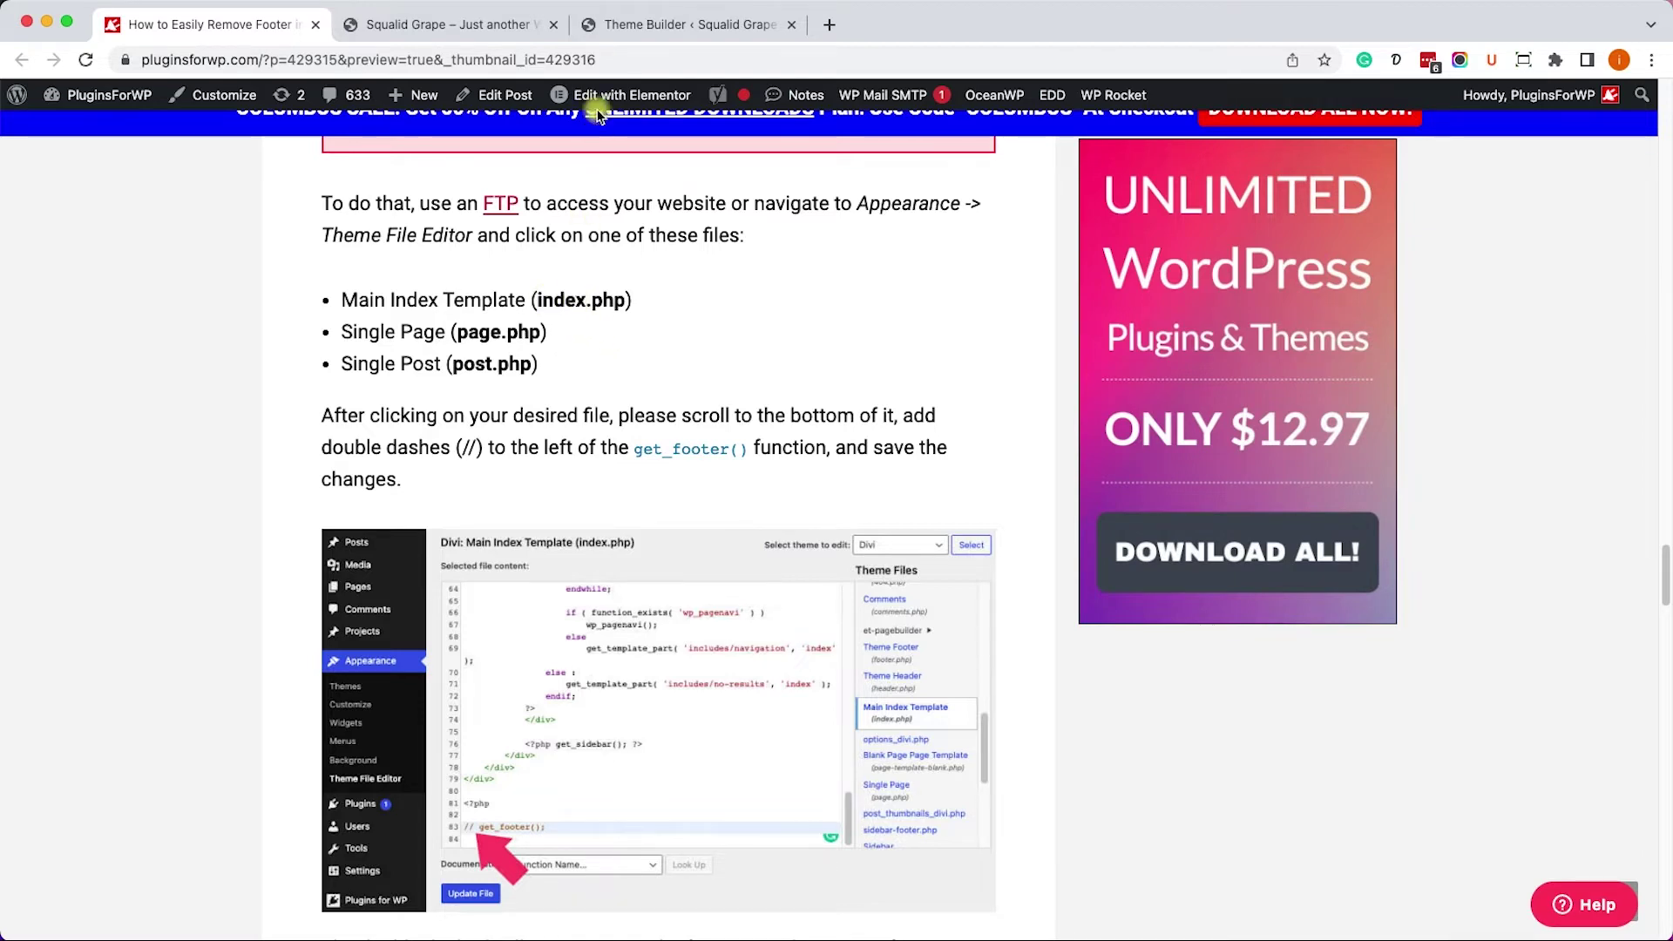
left_click(625, 34)
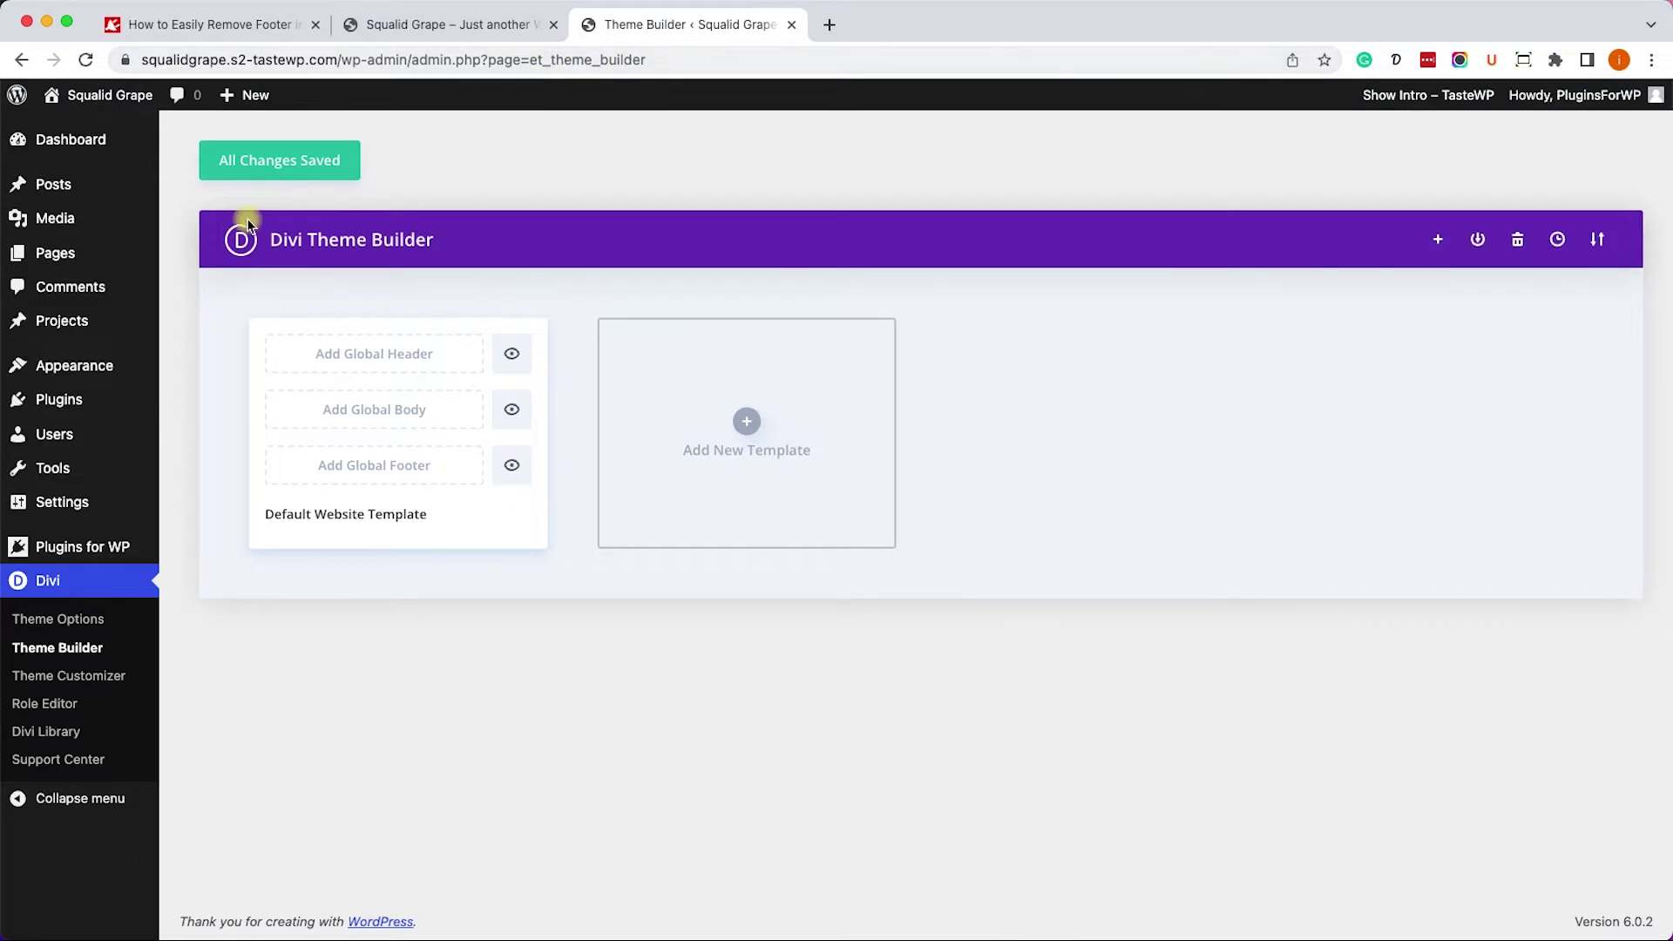
mouse_move(75, 366)
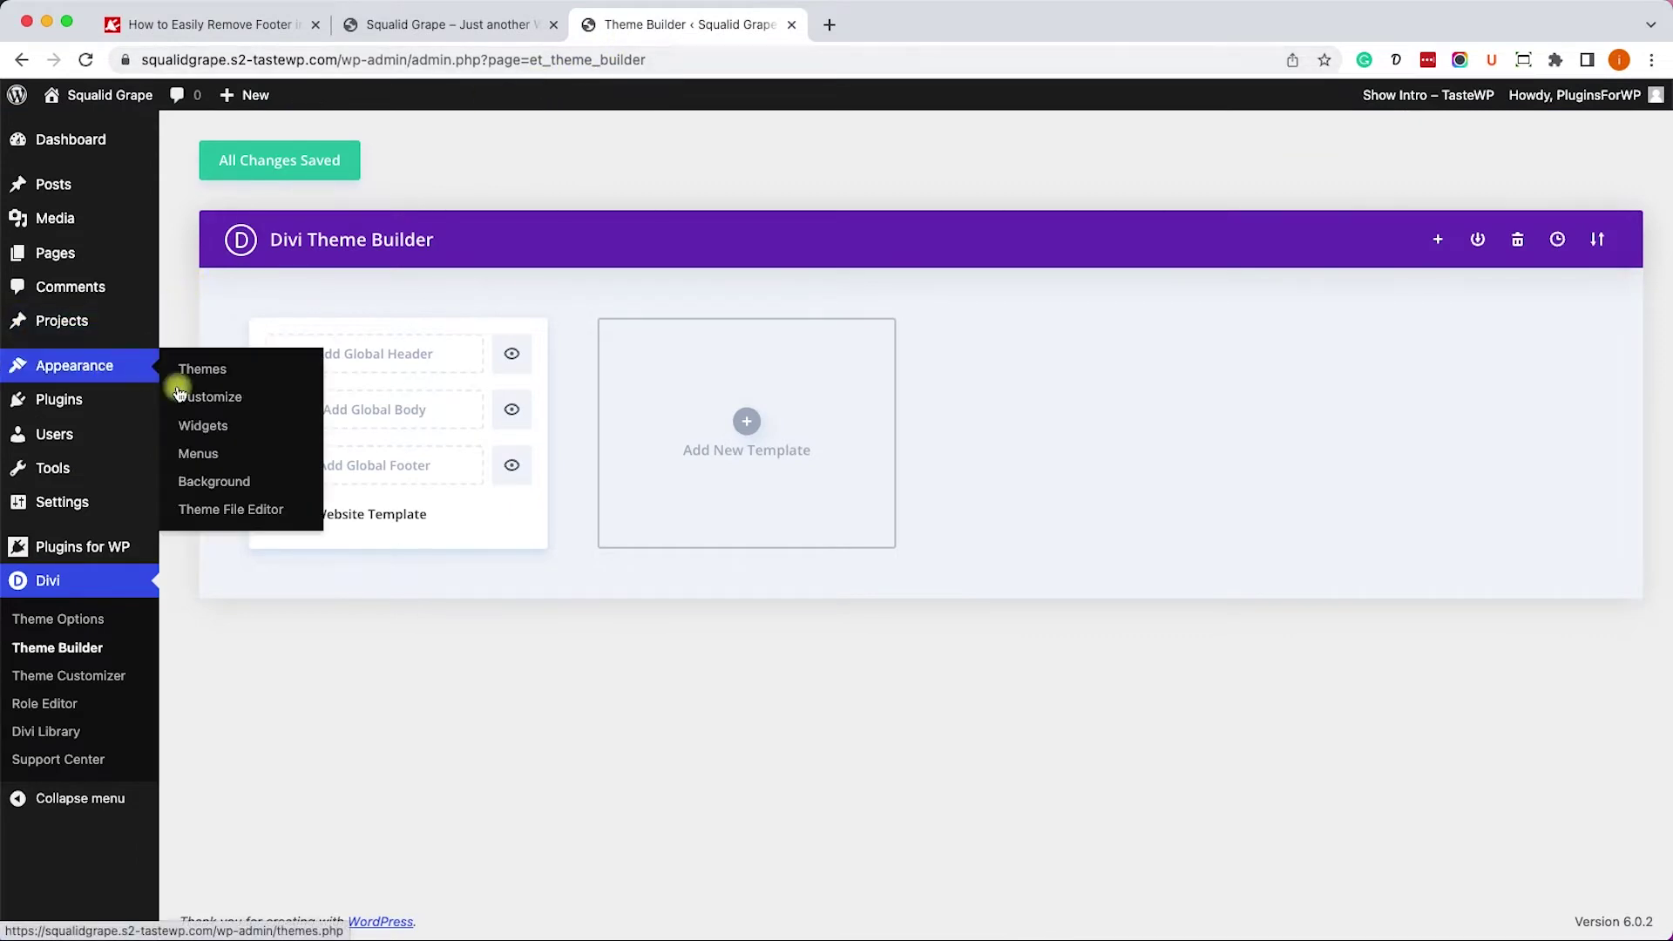
Open the Main Index Template (index.php) in the Theme File Editor
left_click(234, 512)
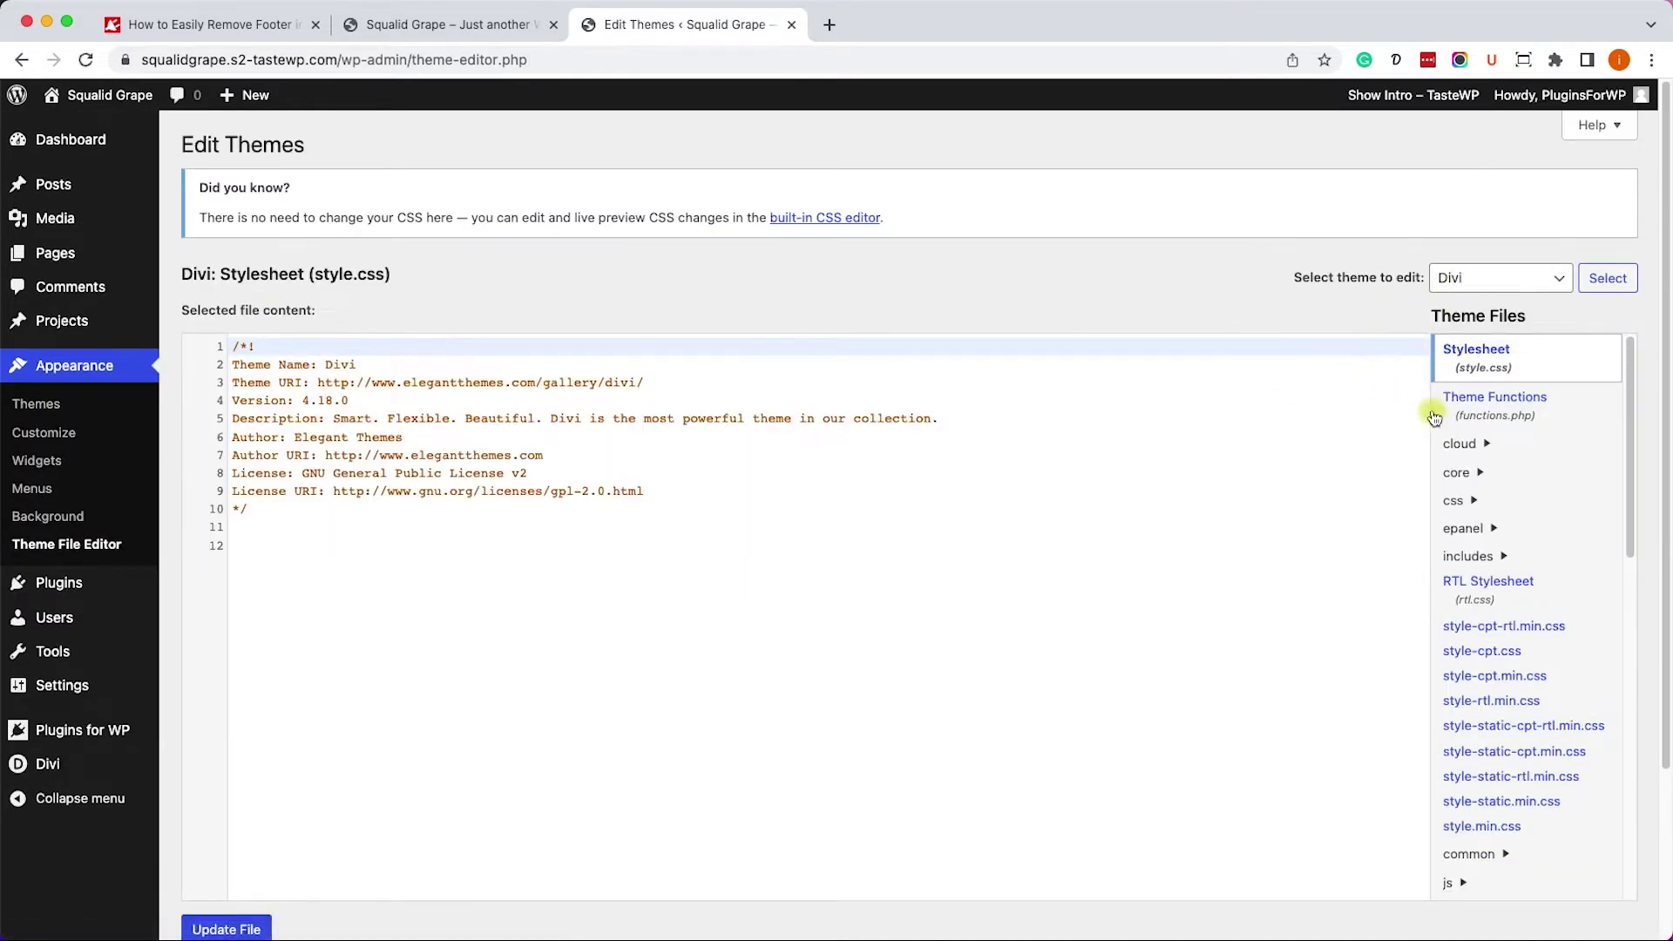
scroll(1545, 471, "down", 1)
scroll(1545, 471, "down", 3)
scroll(1508, 610, "down", 2)
scroll(1506, 560, "down", 5)
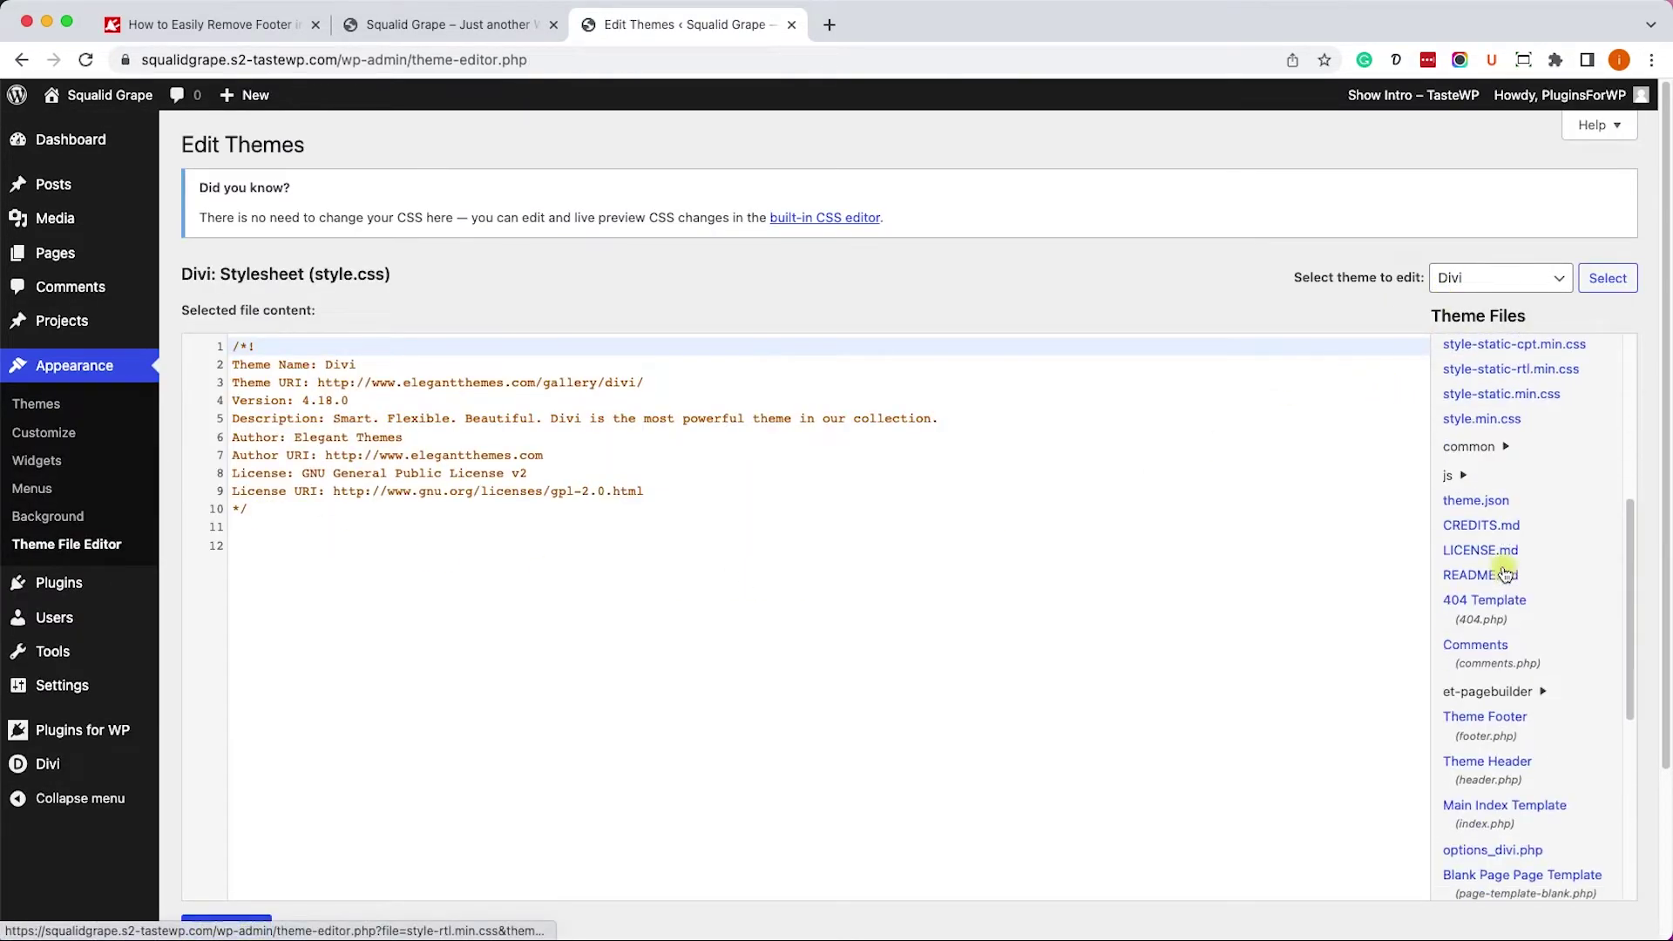
scroll(1507, 585, "down", 1)
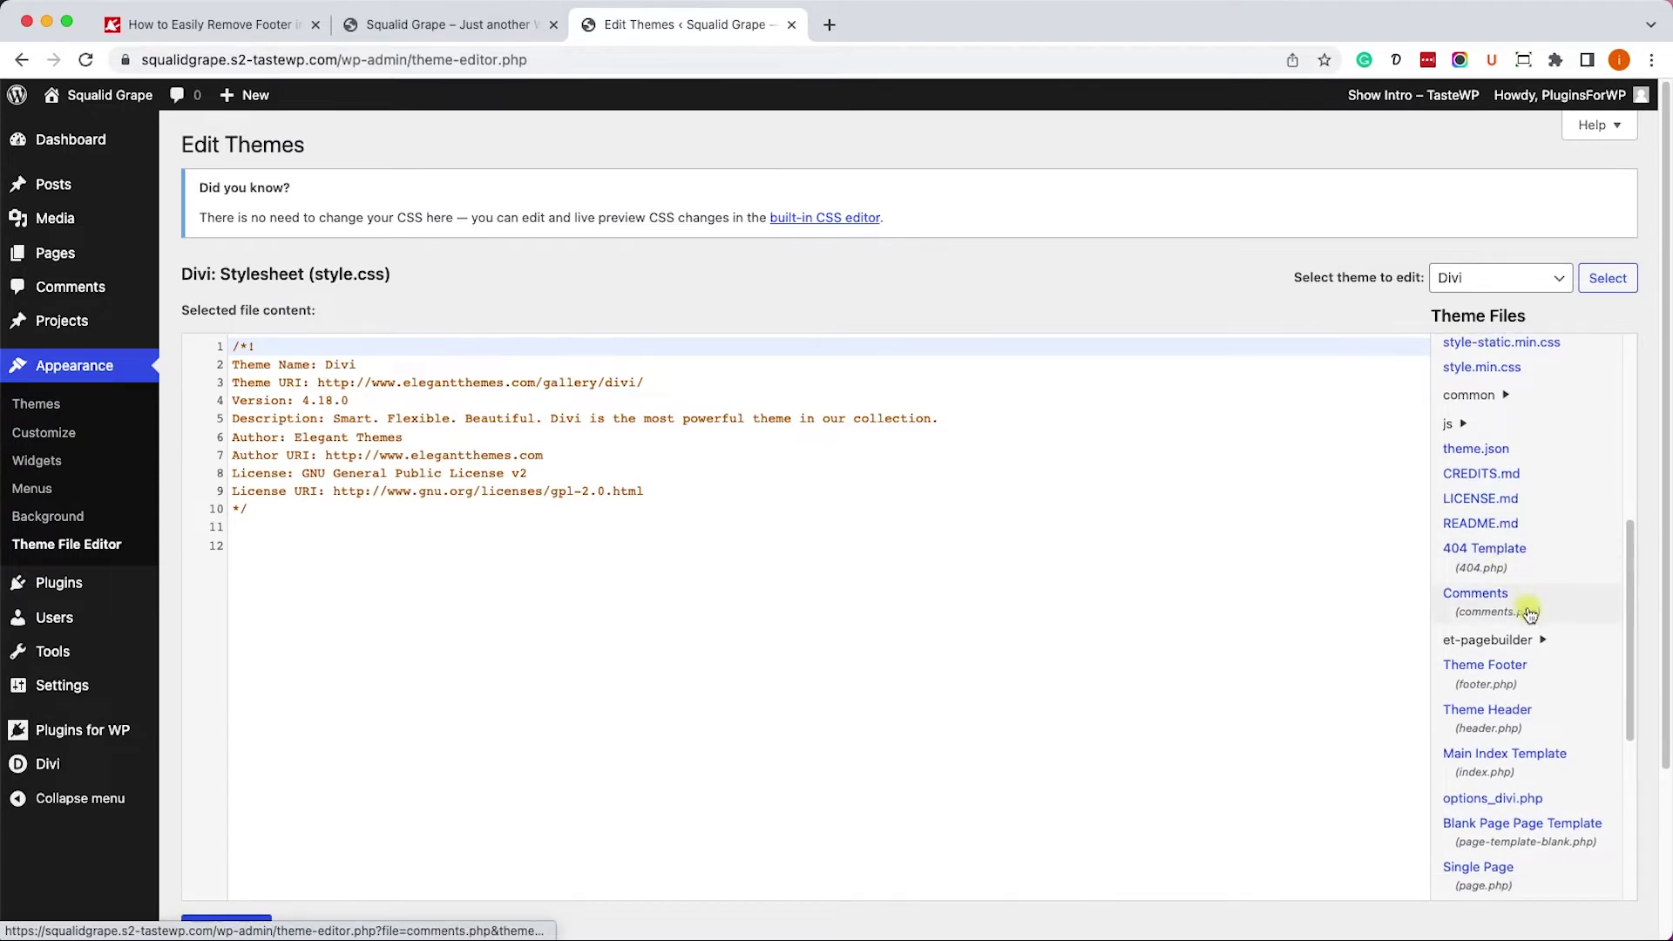
scroll(1529, 612, "down", 1)
scroll(1527, 615, "down", 1)
scroll(1526, 618, "down", 2)
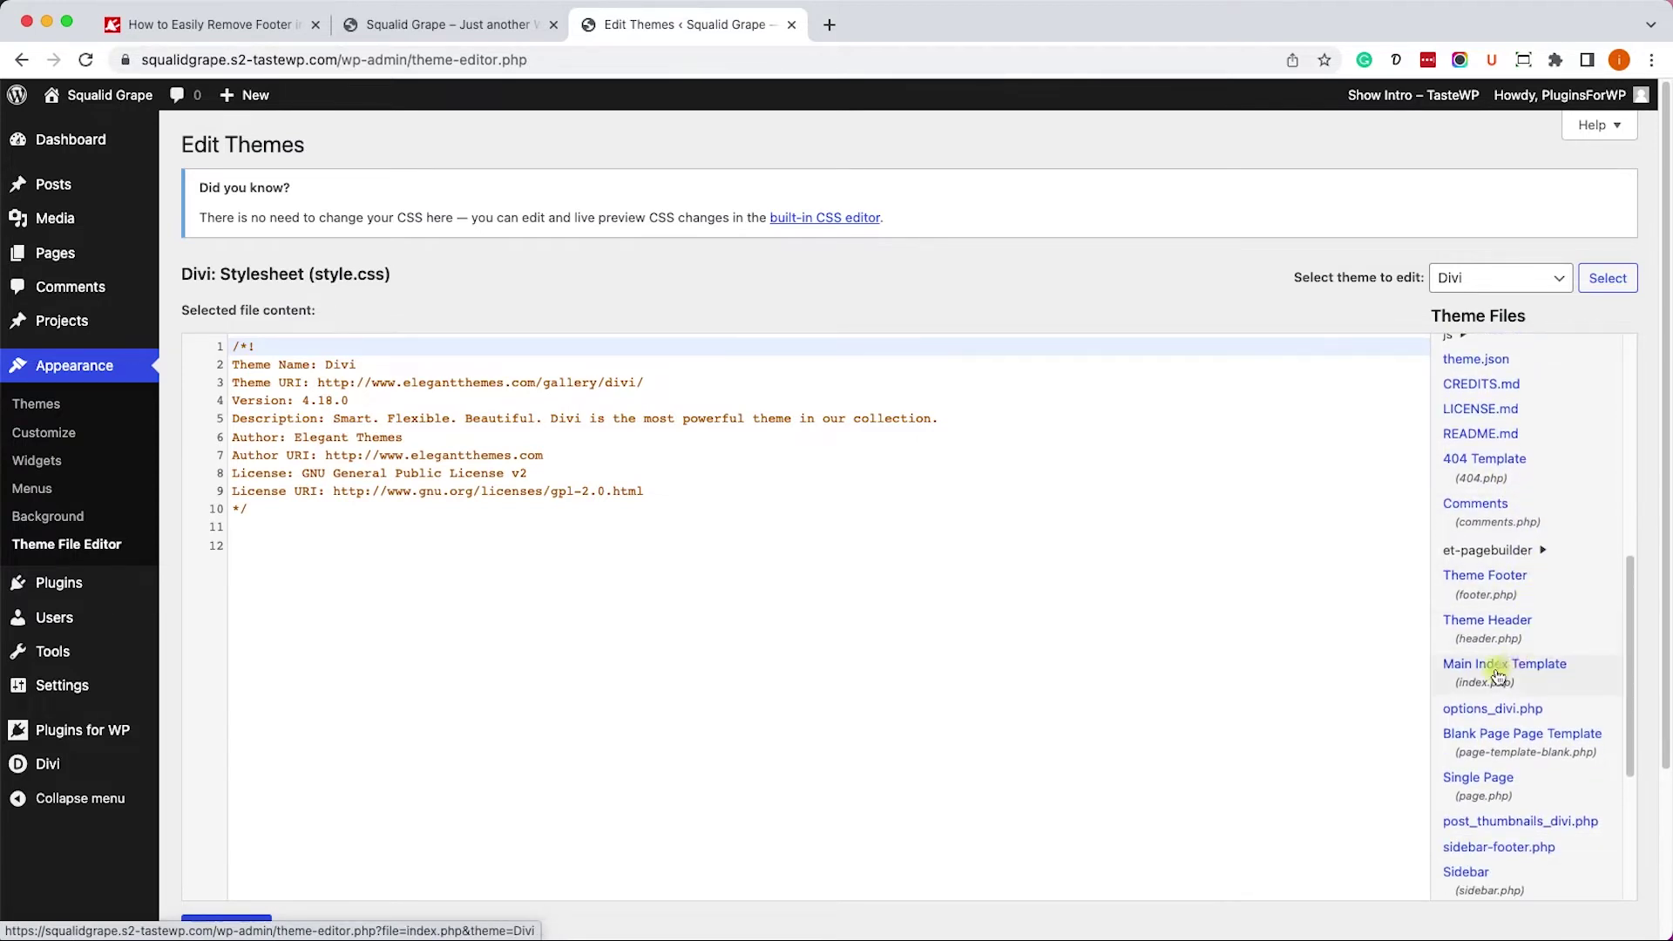
left_click(1535, 681)
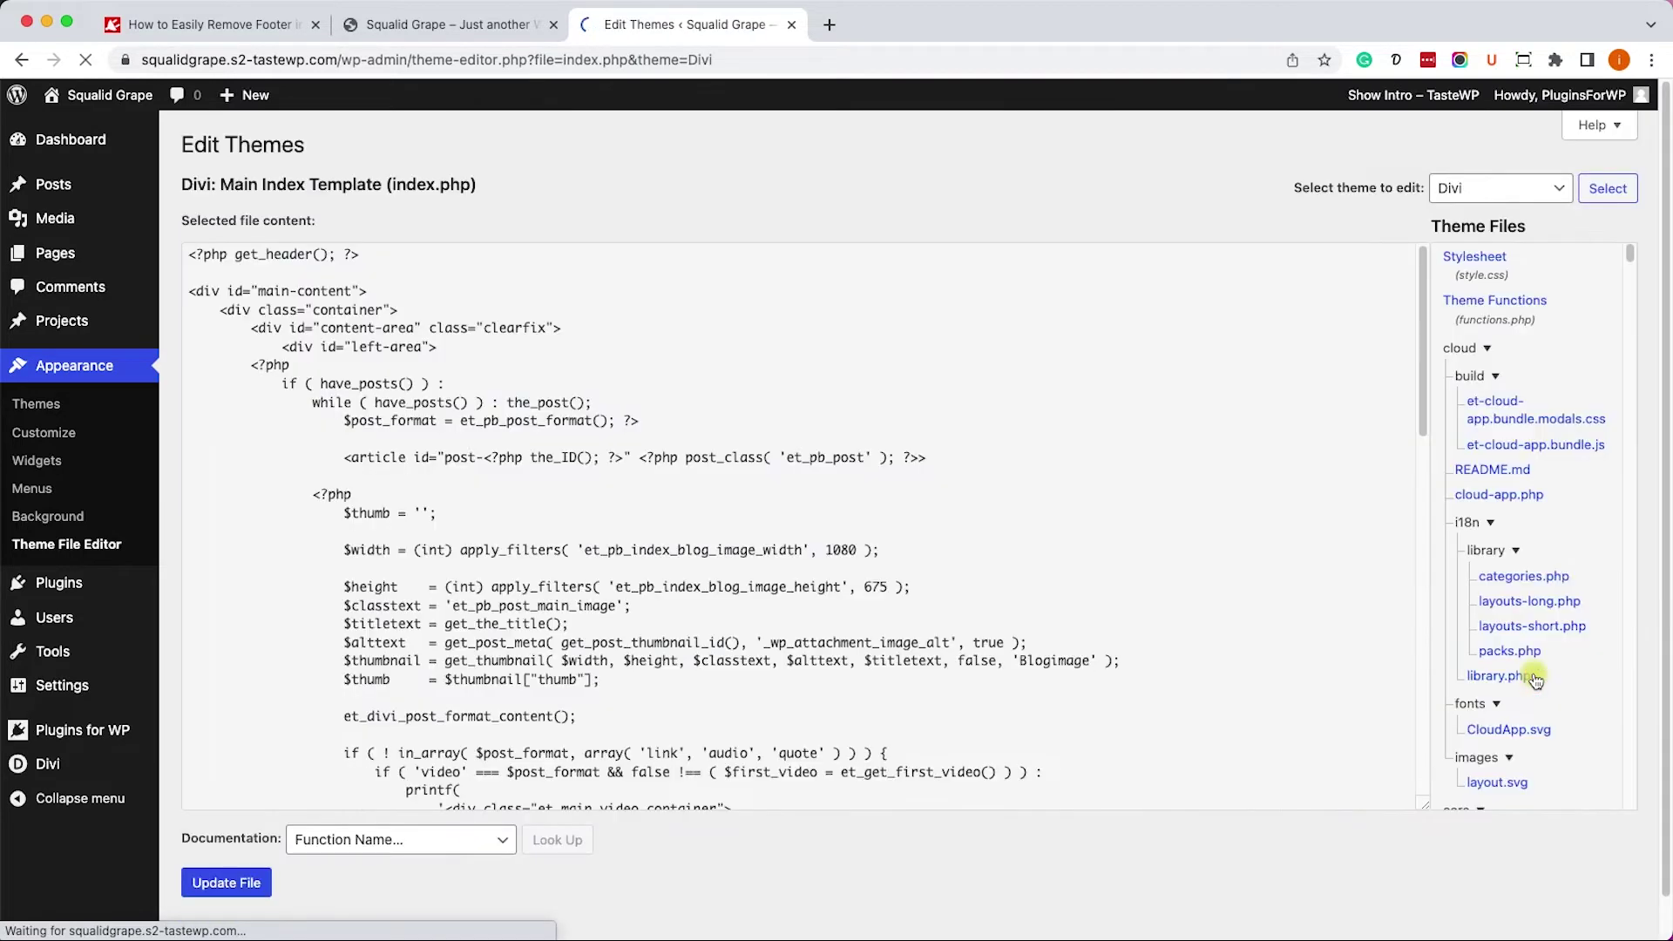
Comment out get_footer() on line 83, update the file, and reload the Sample Page
scroll(611, 538, "down", 10)
scroll(611, 538, "down", 5)
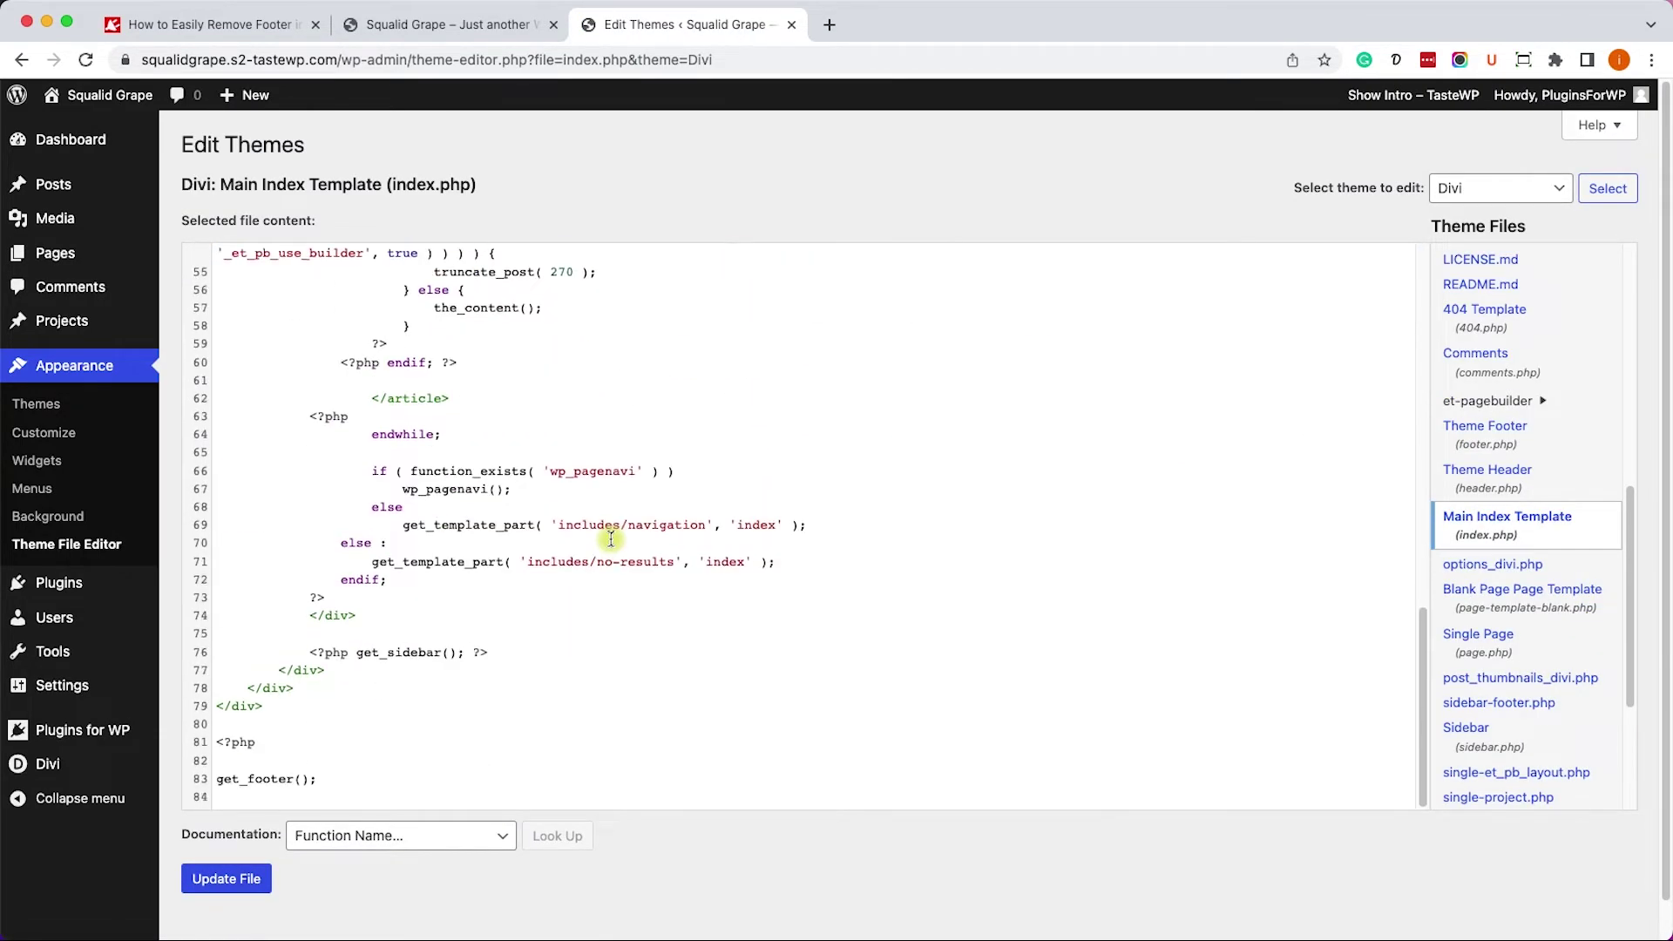
scroll(601, 541, "down", 1)
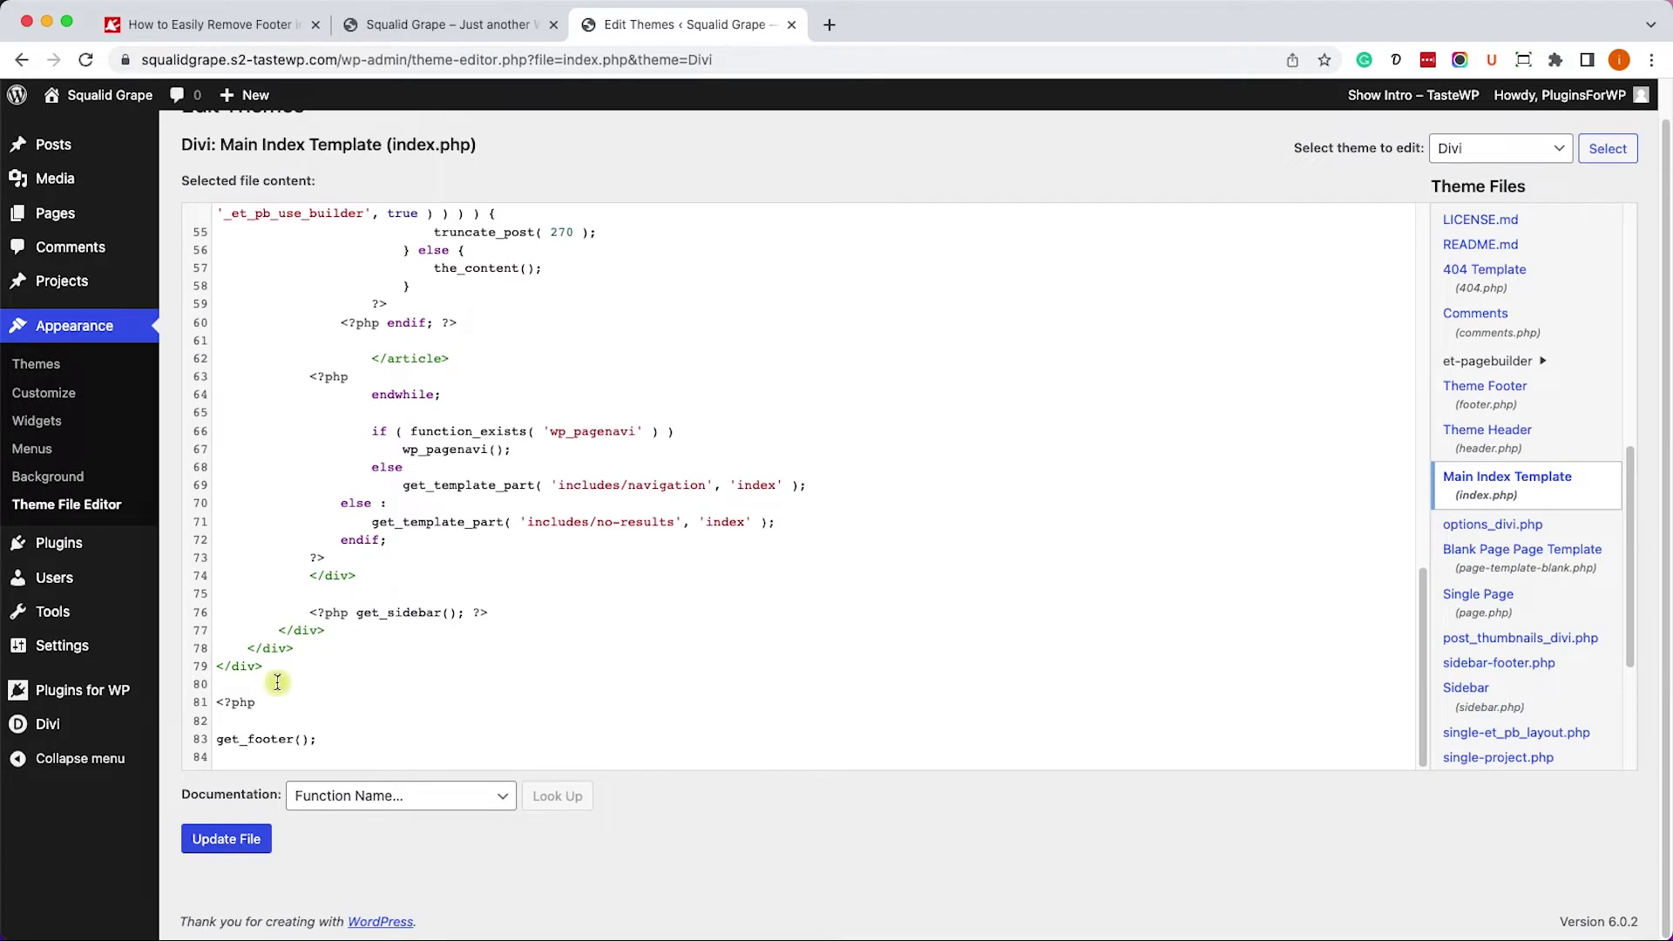
left_click(219, 739)
type("//")
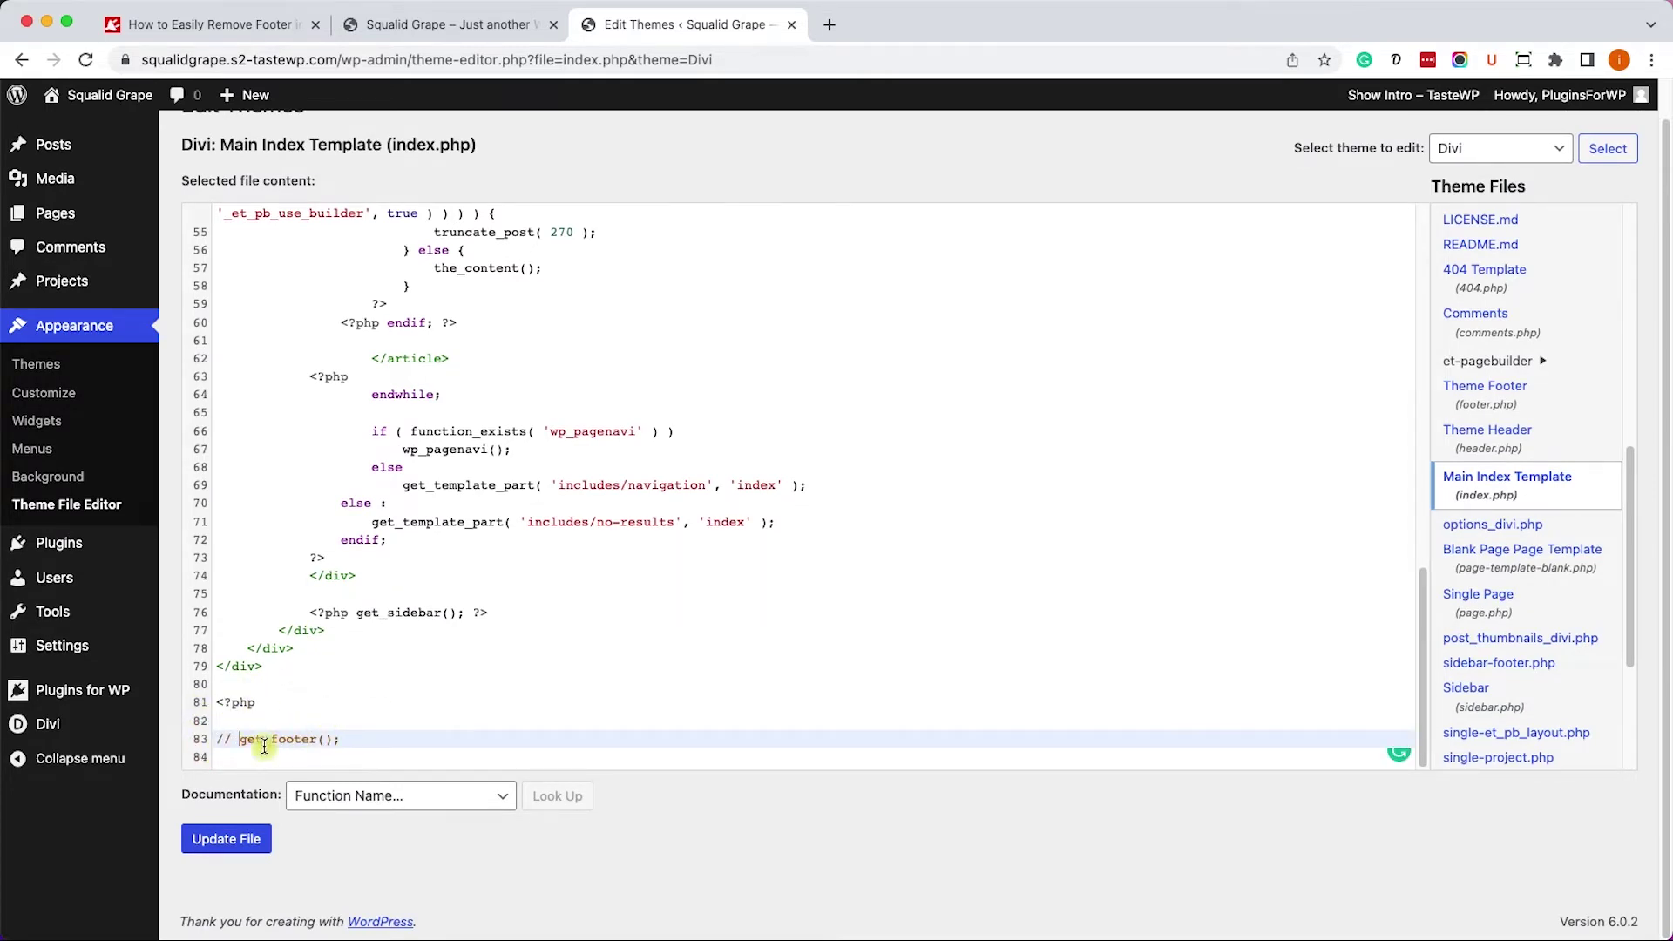
left_click(243, 841)
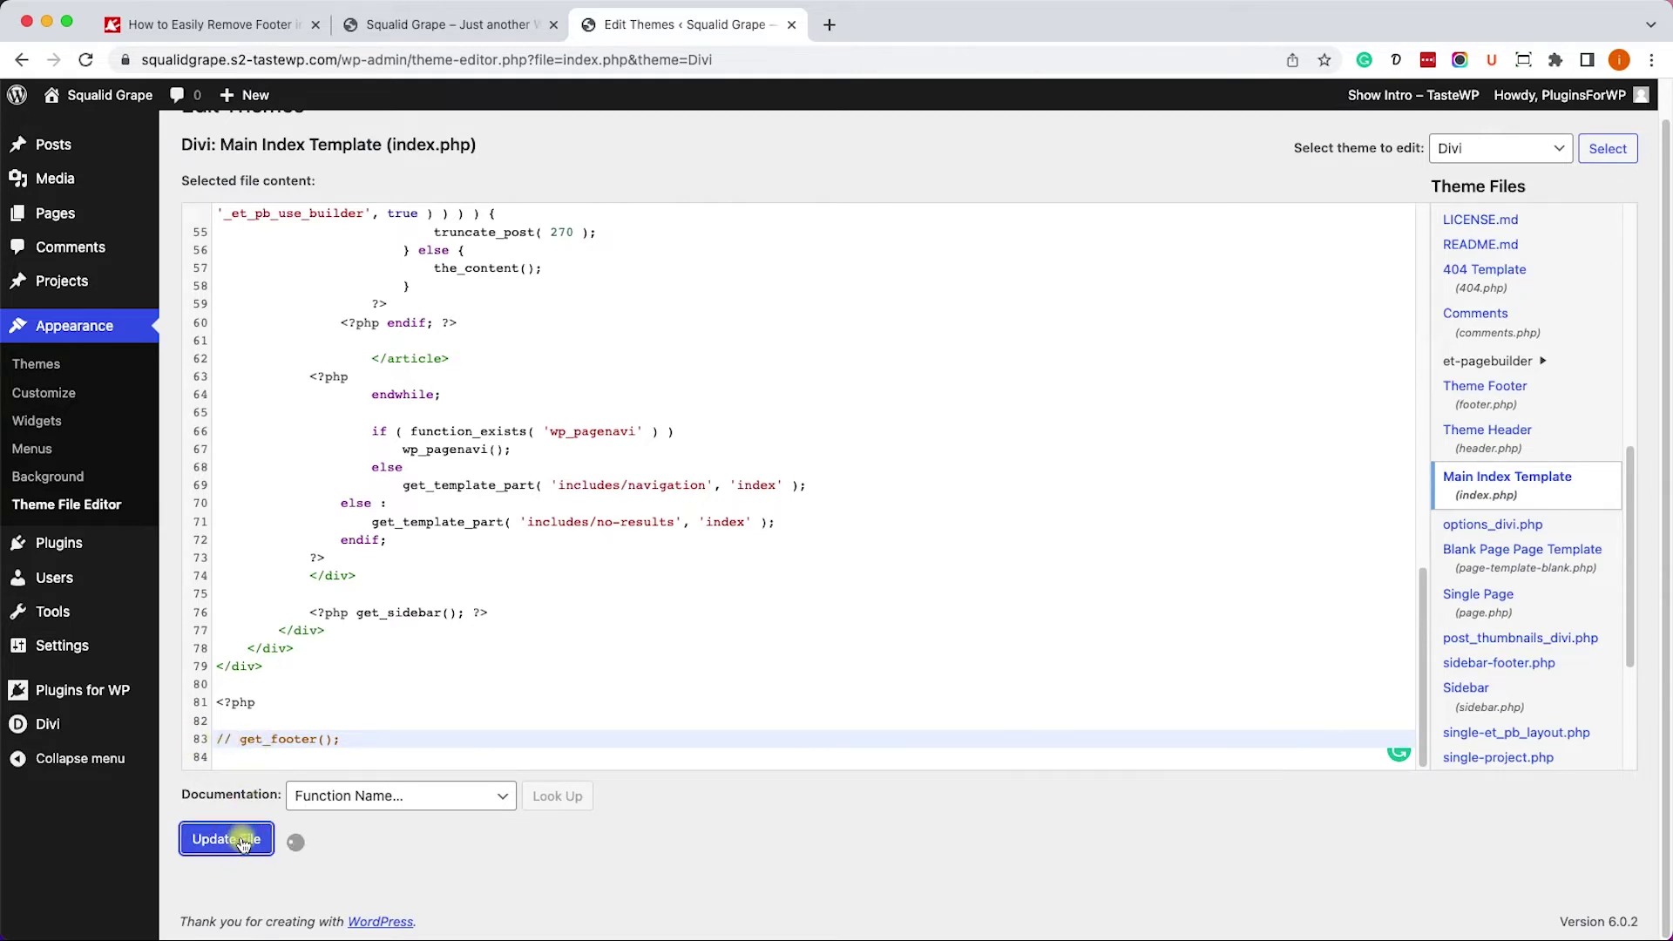
left_click(438, 26)
left_click(86, 60)
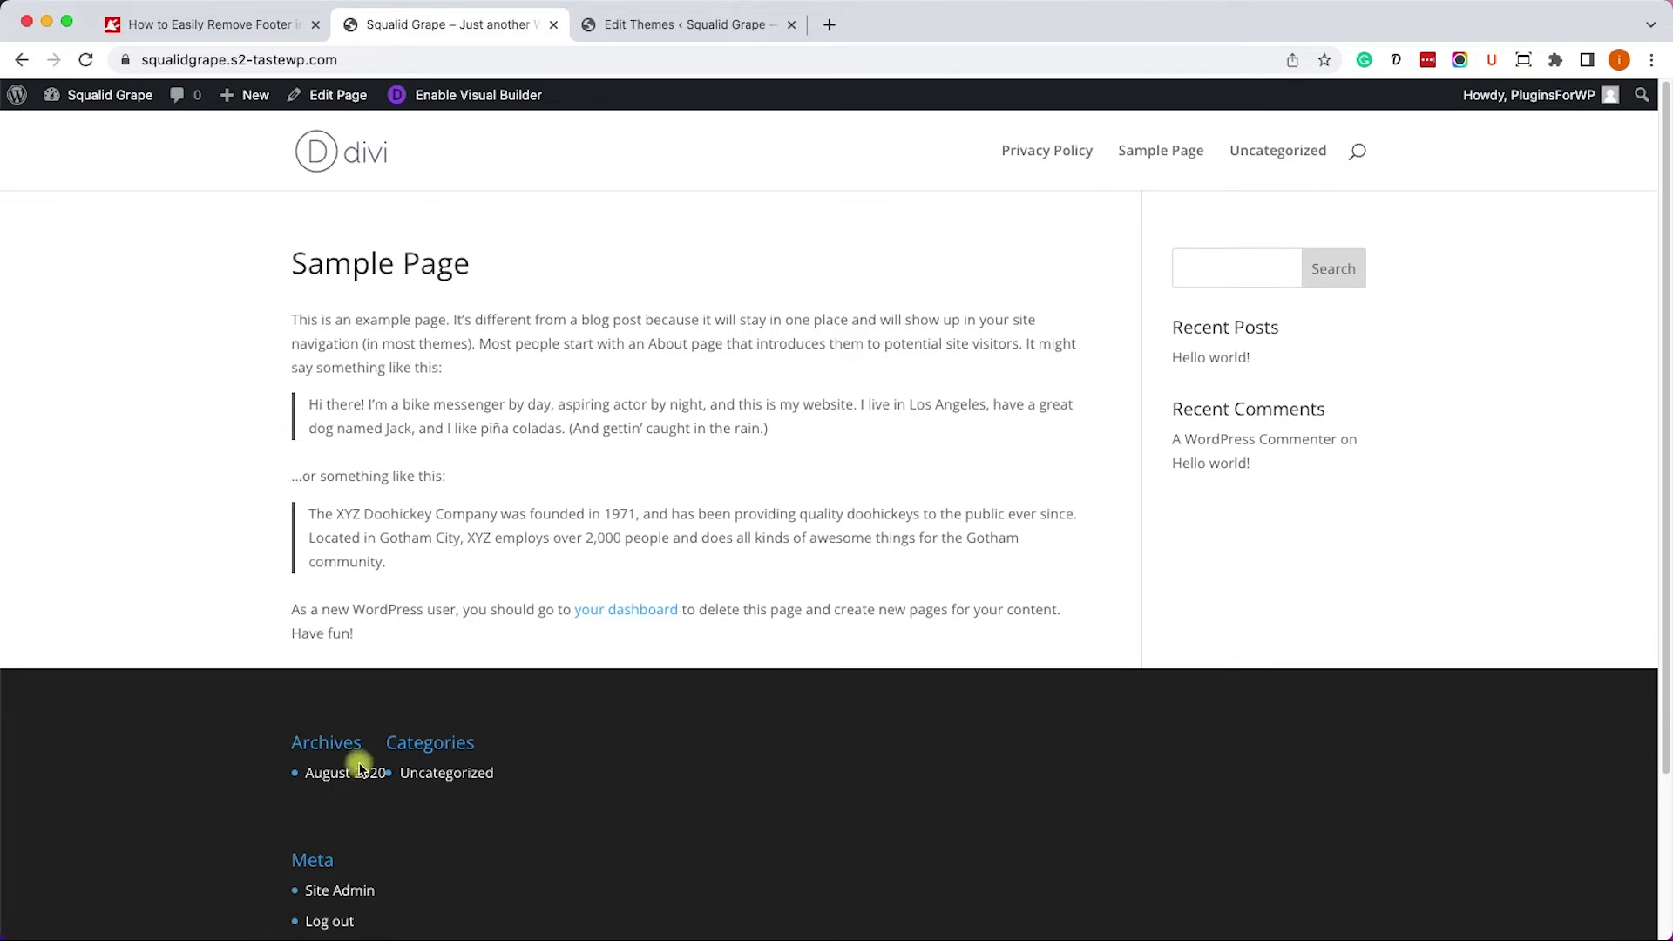
Remove the // from get_footer() on line 83 of index.php and save it
left_click(648, 34)
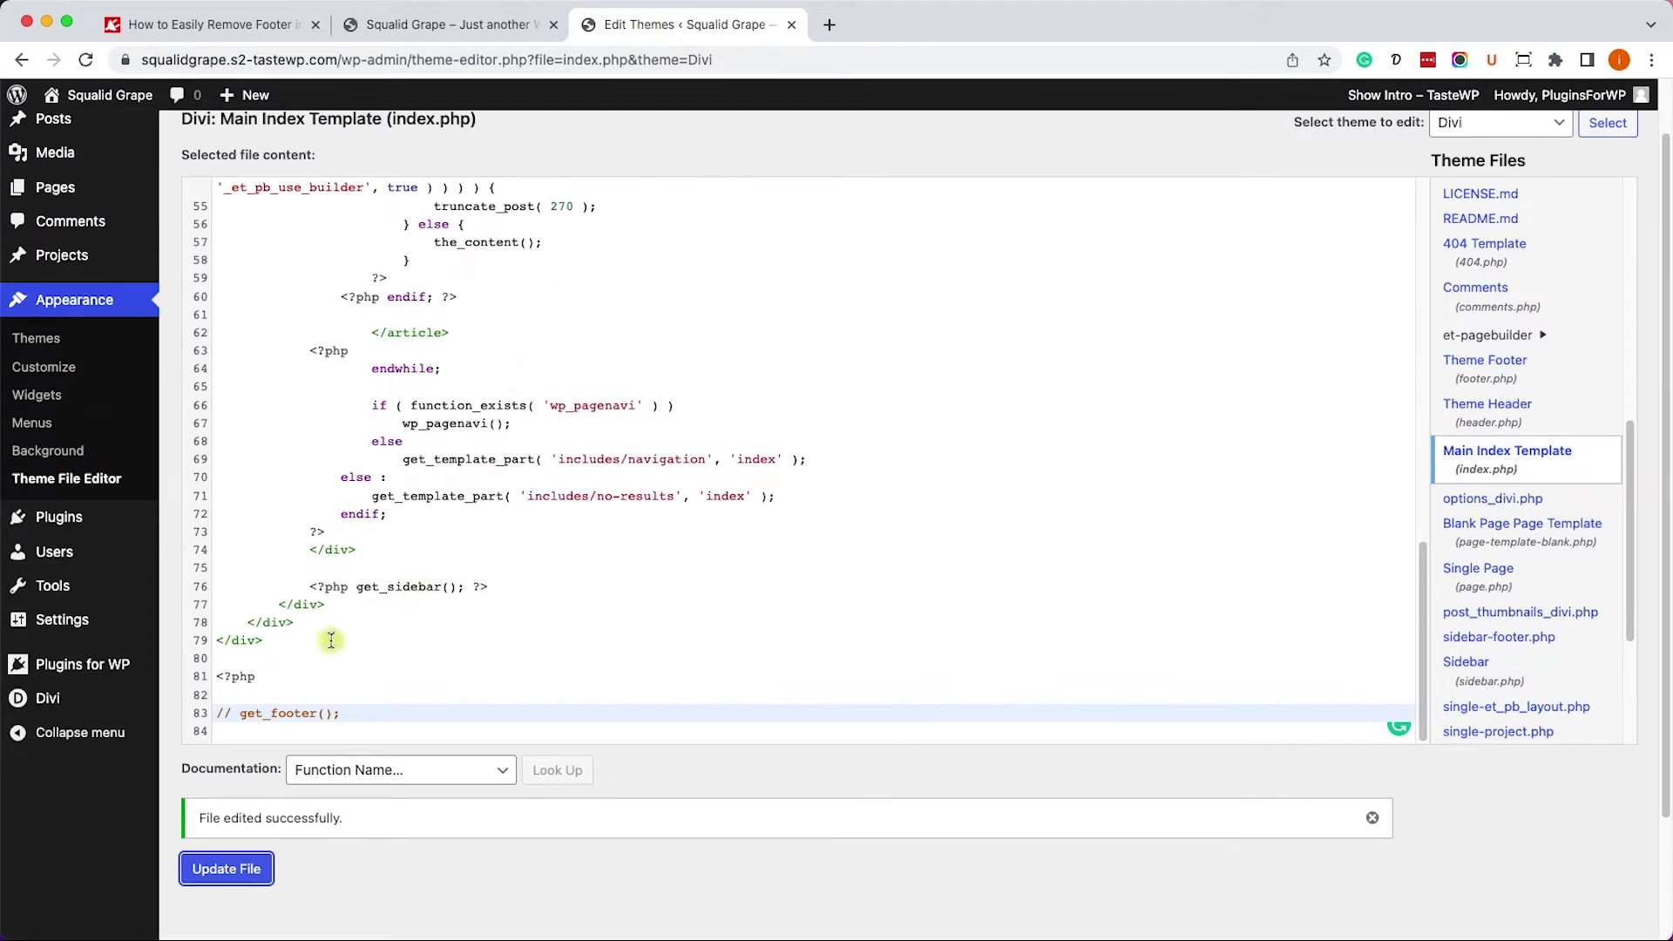
left_click_drag(236, 713, 206, 716)
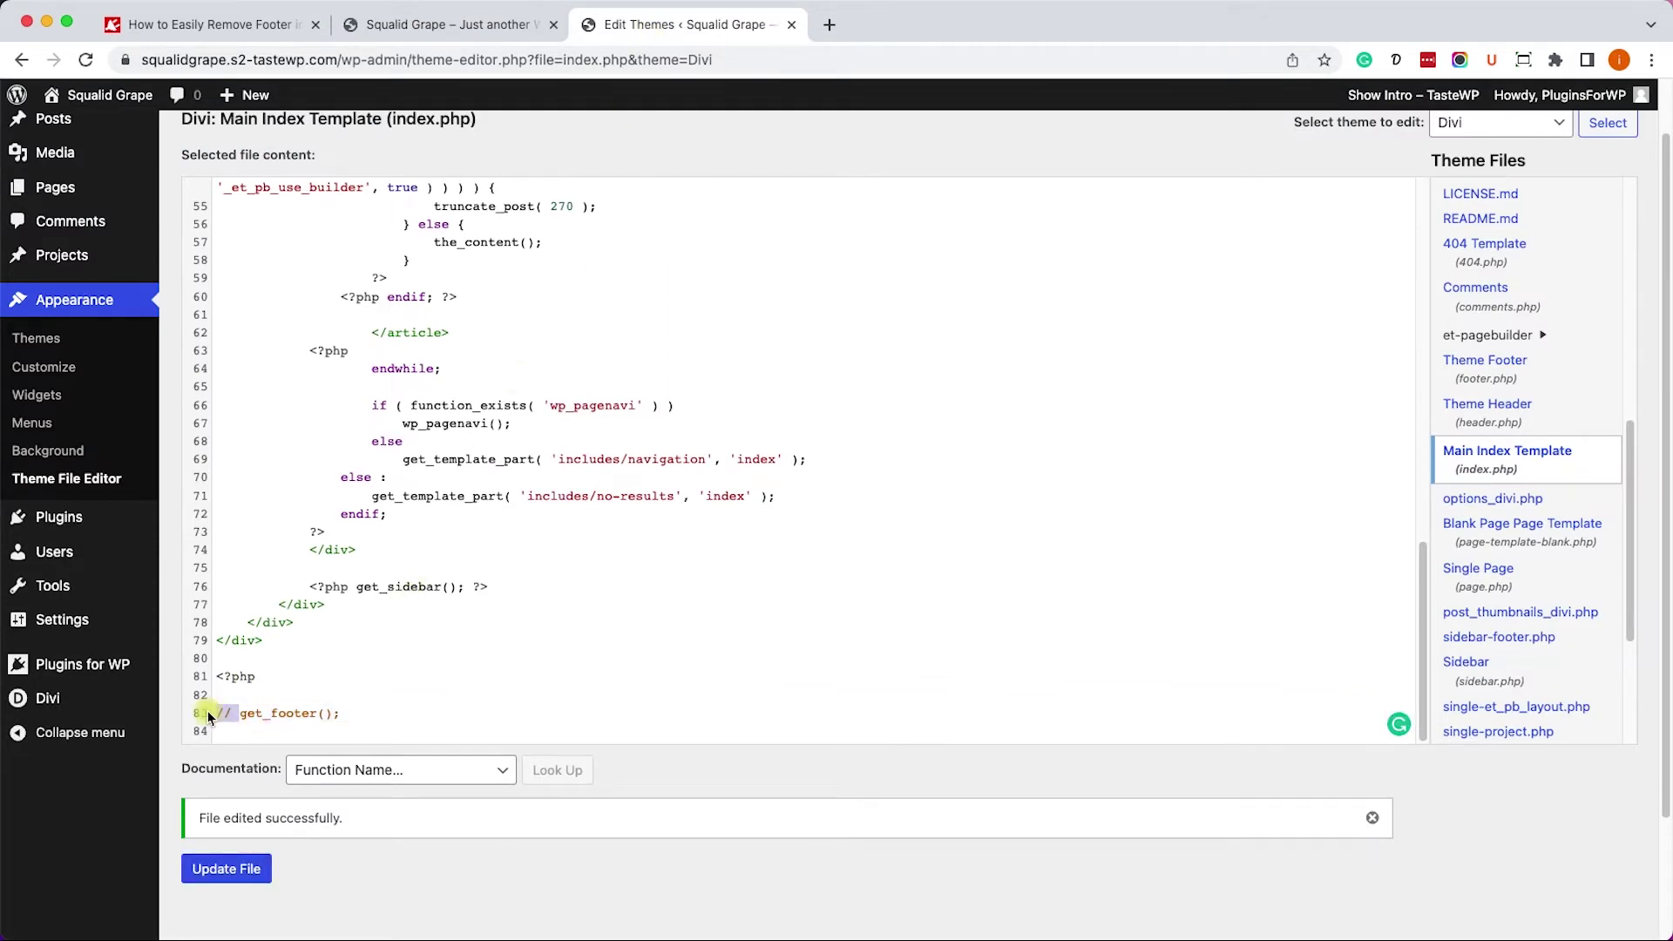
key("BackSpace")
left_click(262, 813)
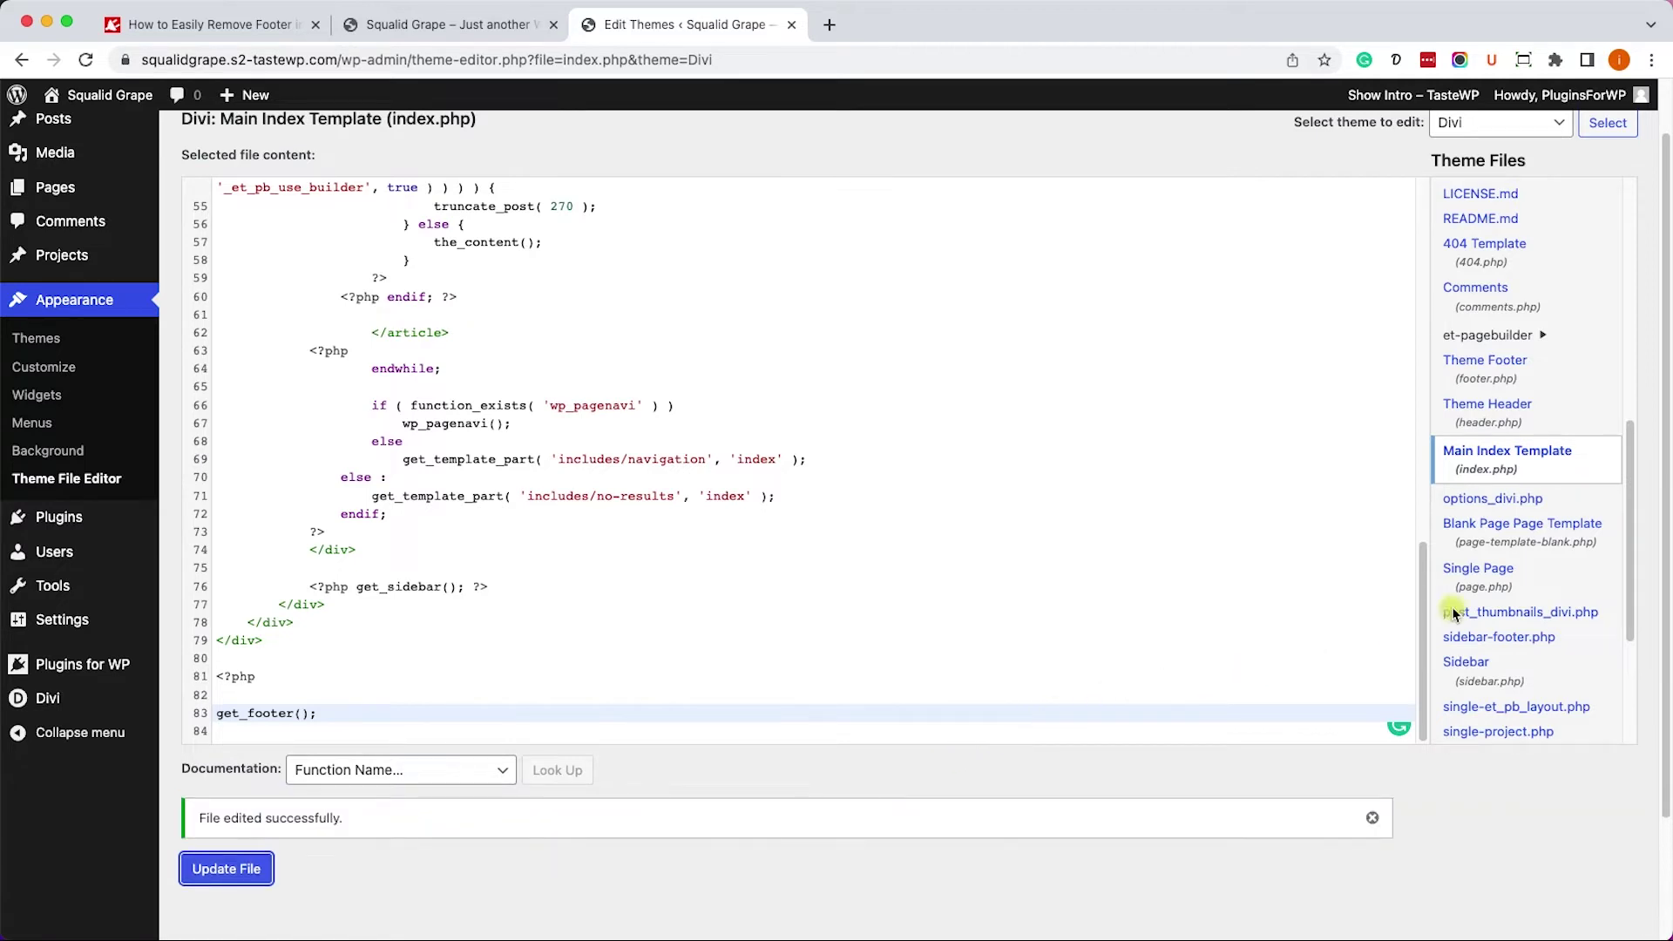
Comment out get_footer() on line 75 of page.php and update the file
left_click(1507, 586)
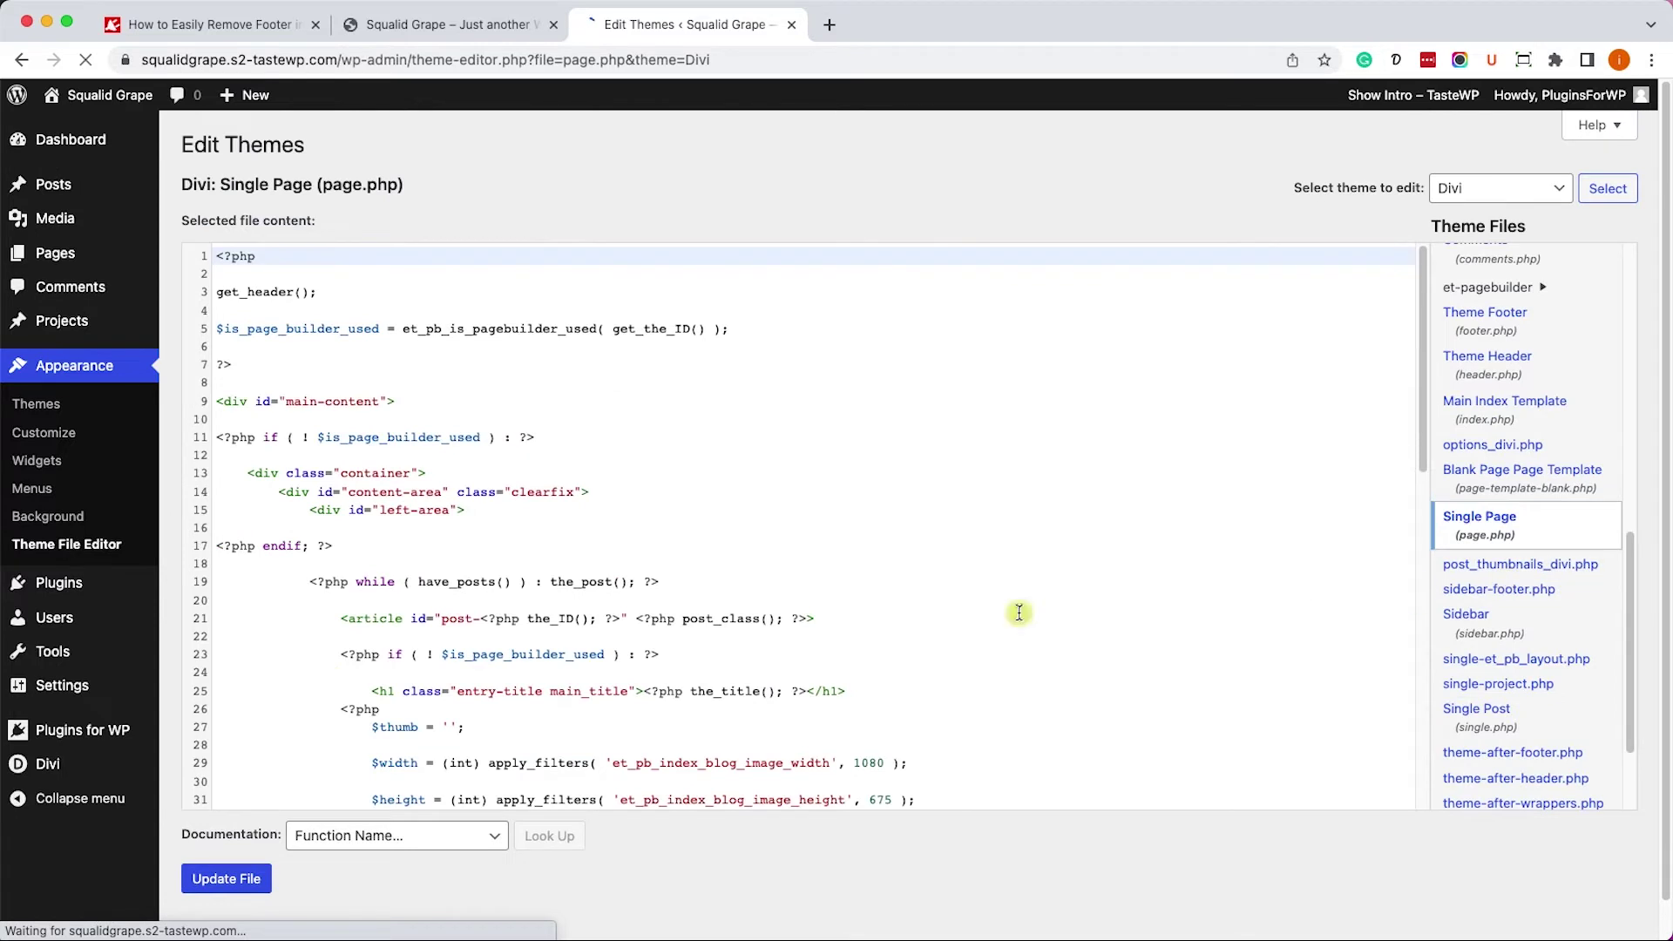
scroll(895, 622, "down", 10)
scroll(895, 622, "down", 3)
scroll(837, 634, "down", 1)
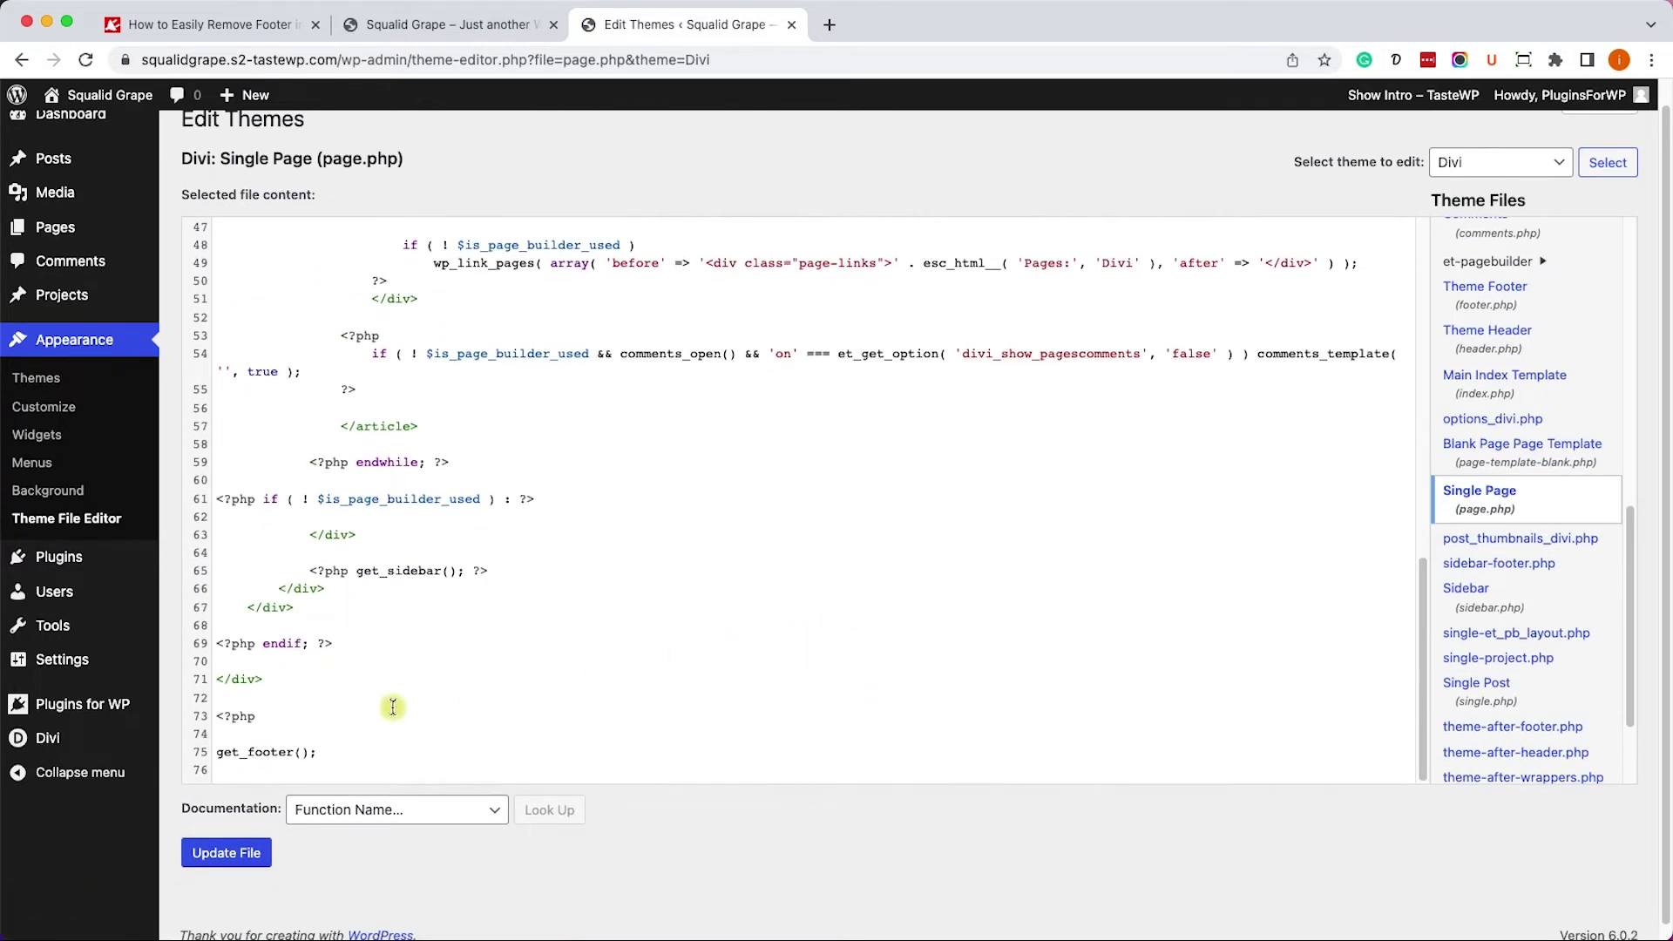
left_click(216, 751)
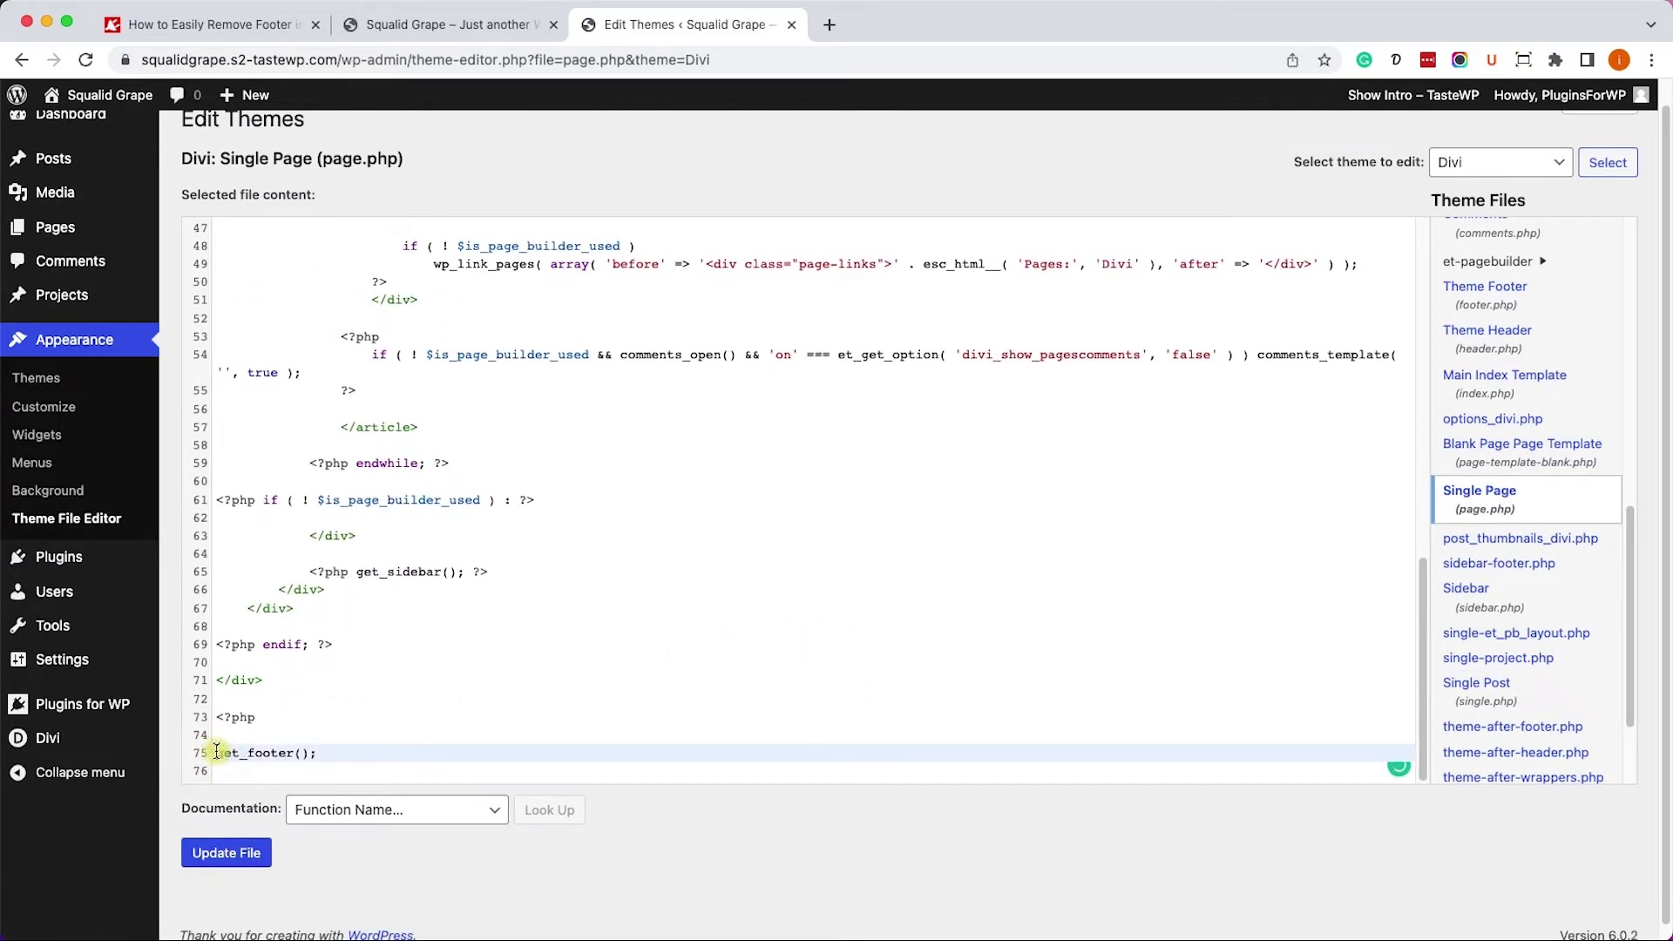
type("//")
left_click(215, 854)
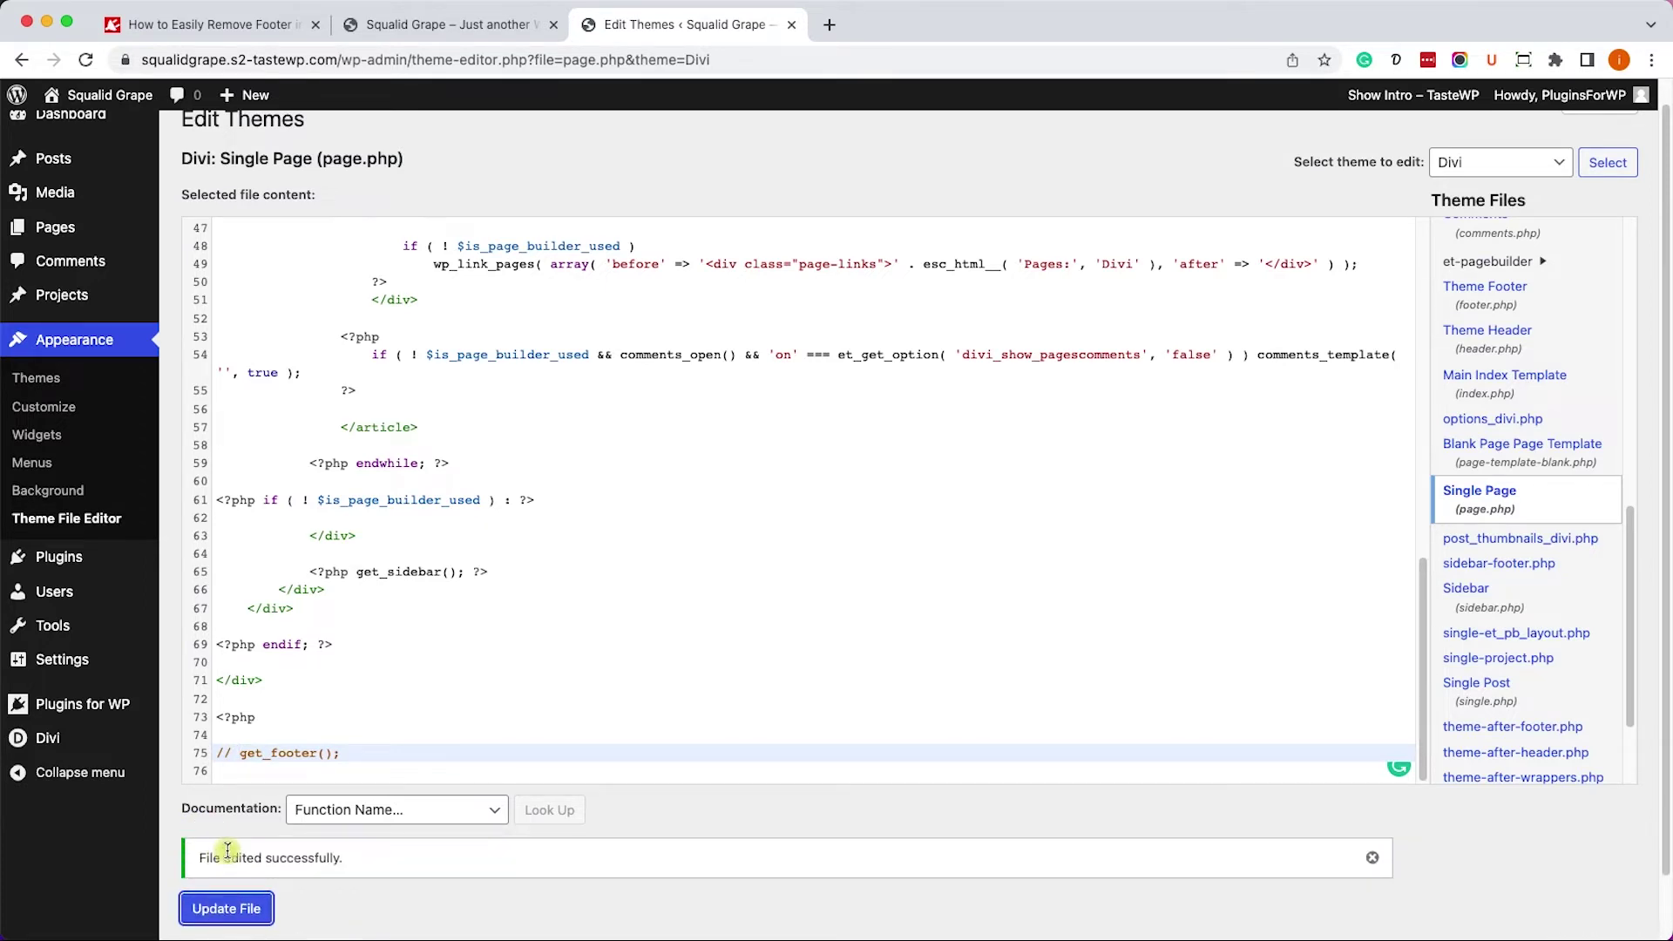
left_click(410, 26)
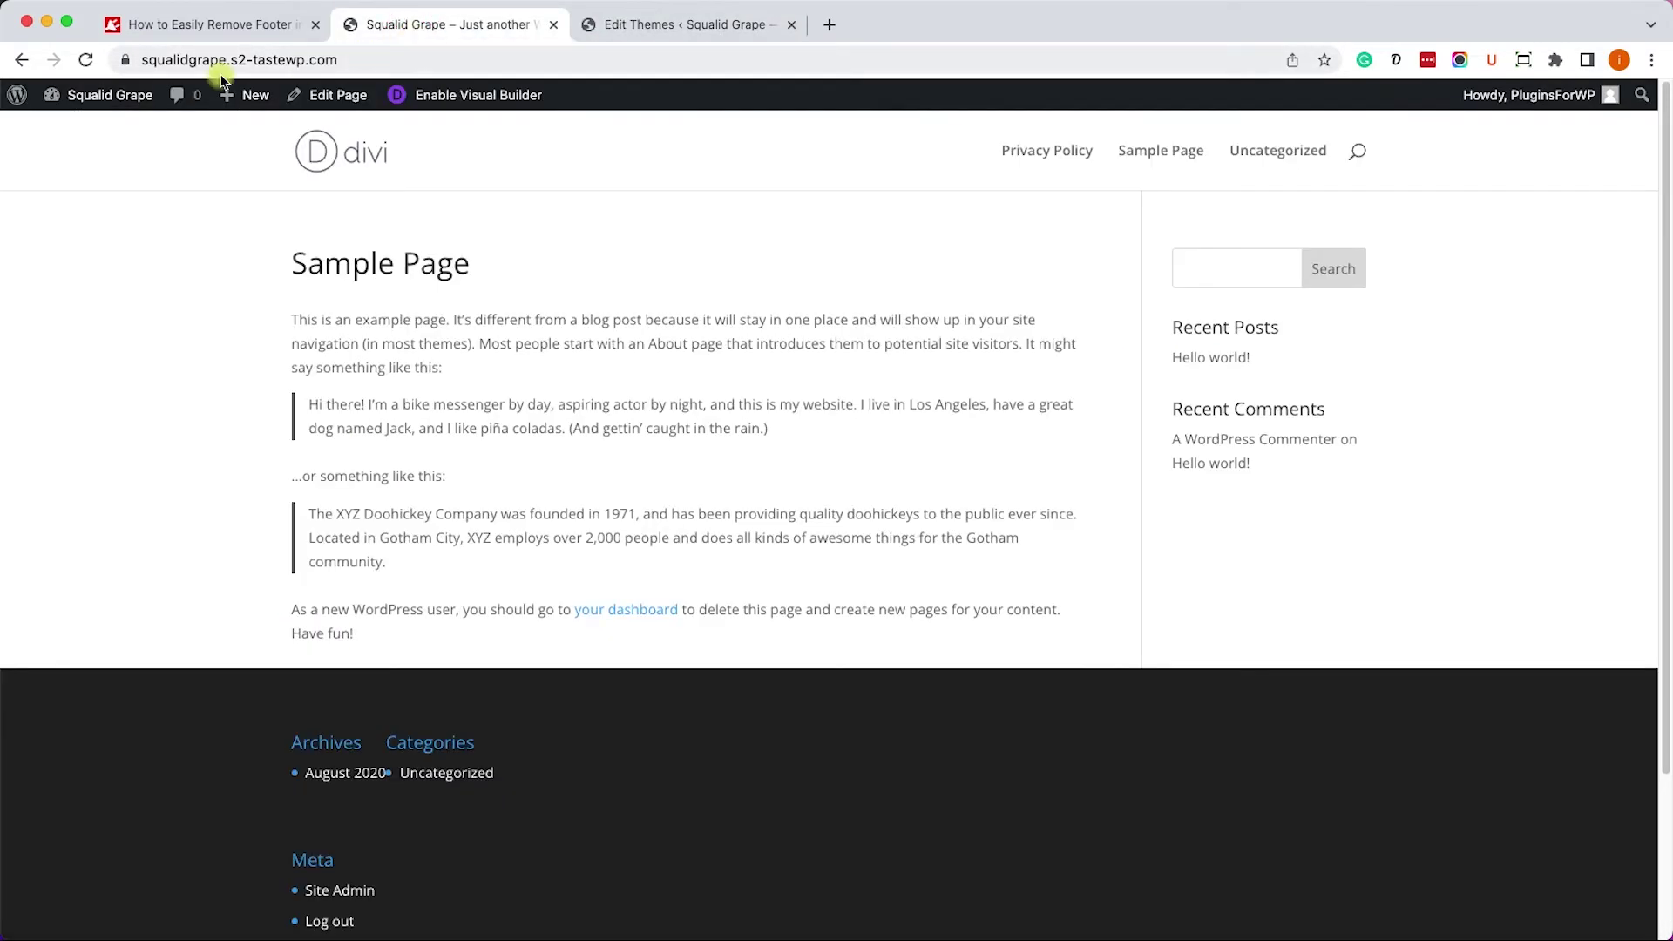
Reload the Sample Page to check that its footer is gone
left_click(86, 59)
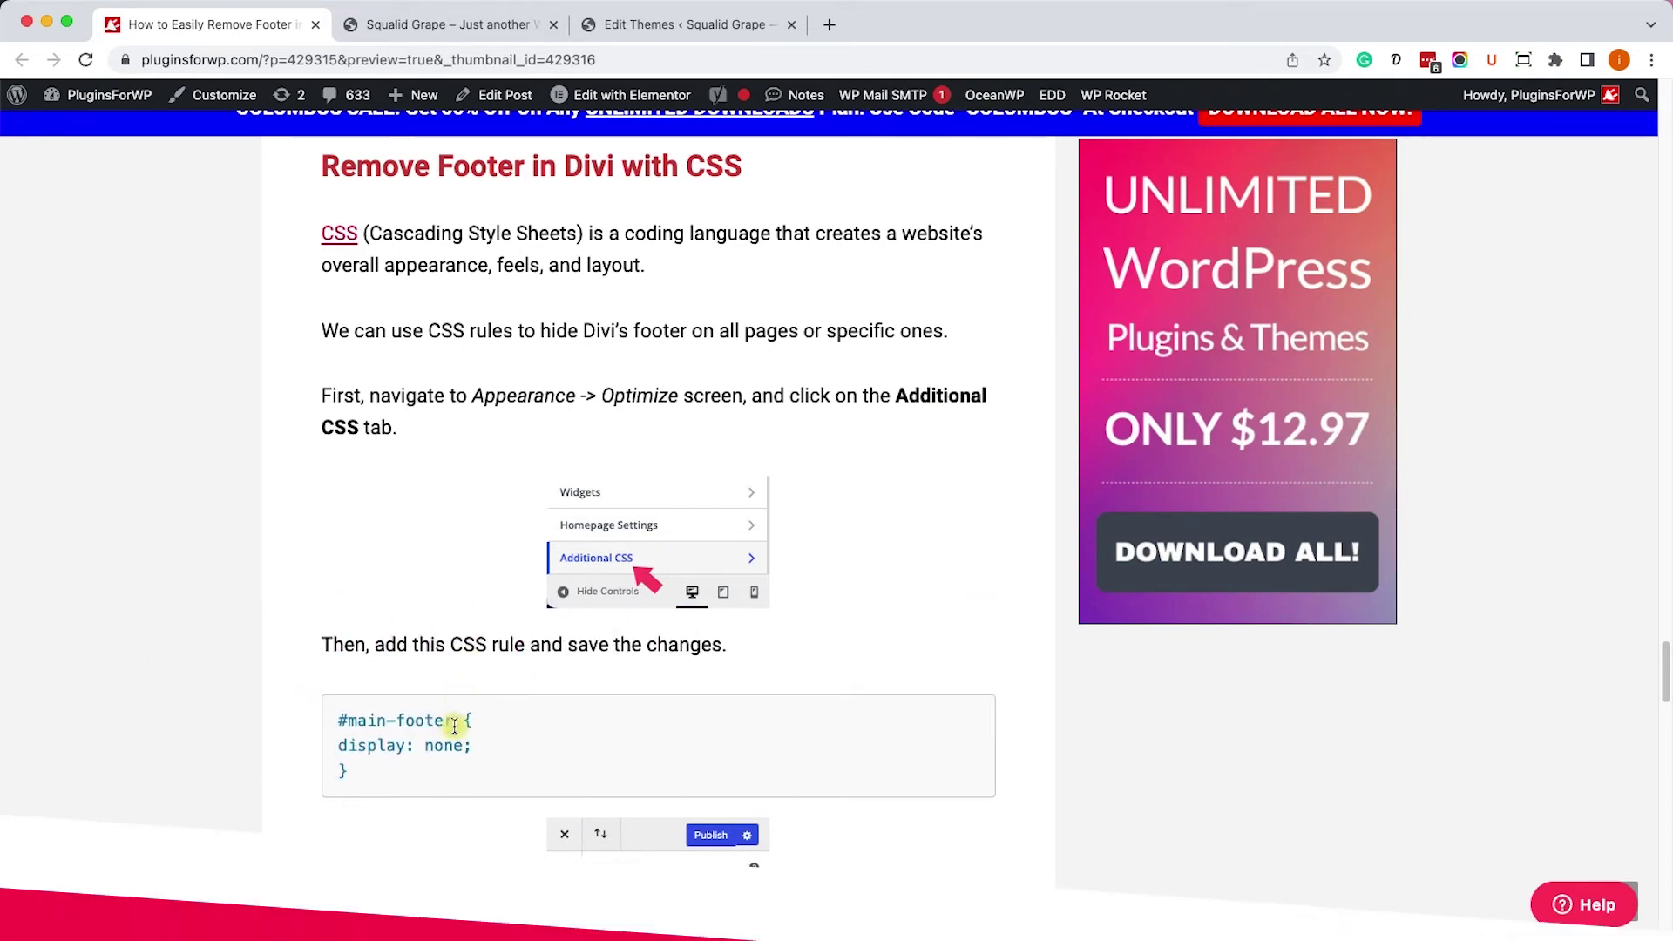
Copy the #main-footer { display: none; } CSS rule from the article
left_click_drag(411, 770, 320, 729)
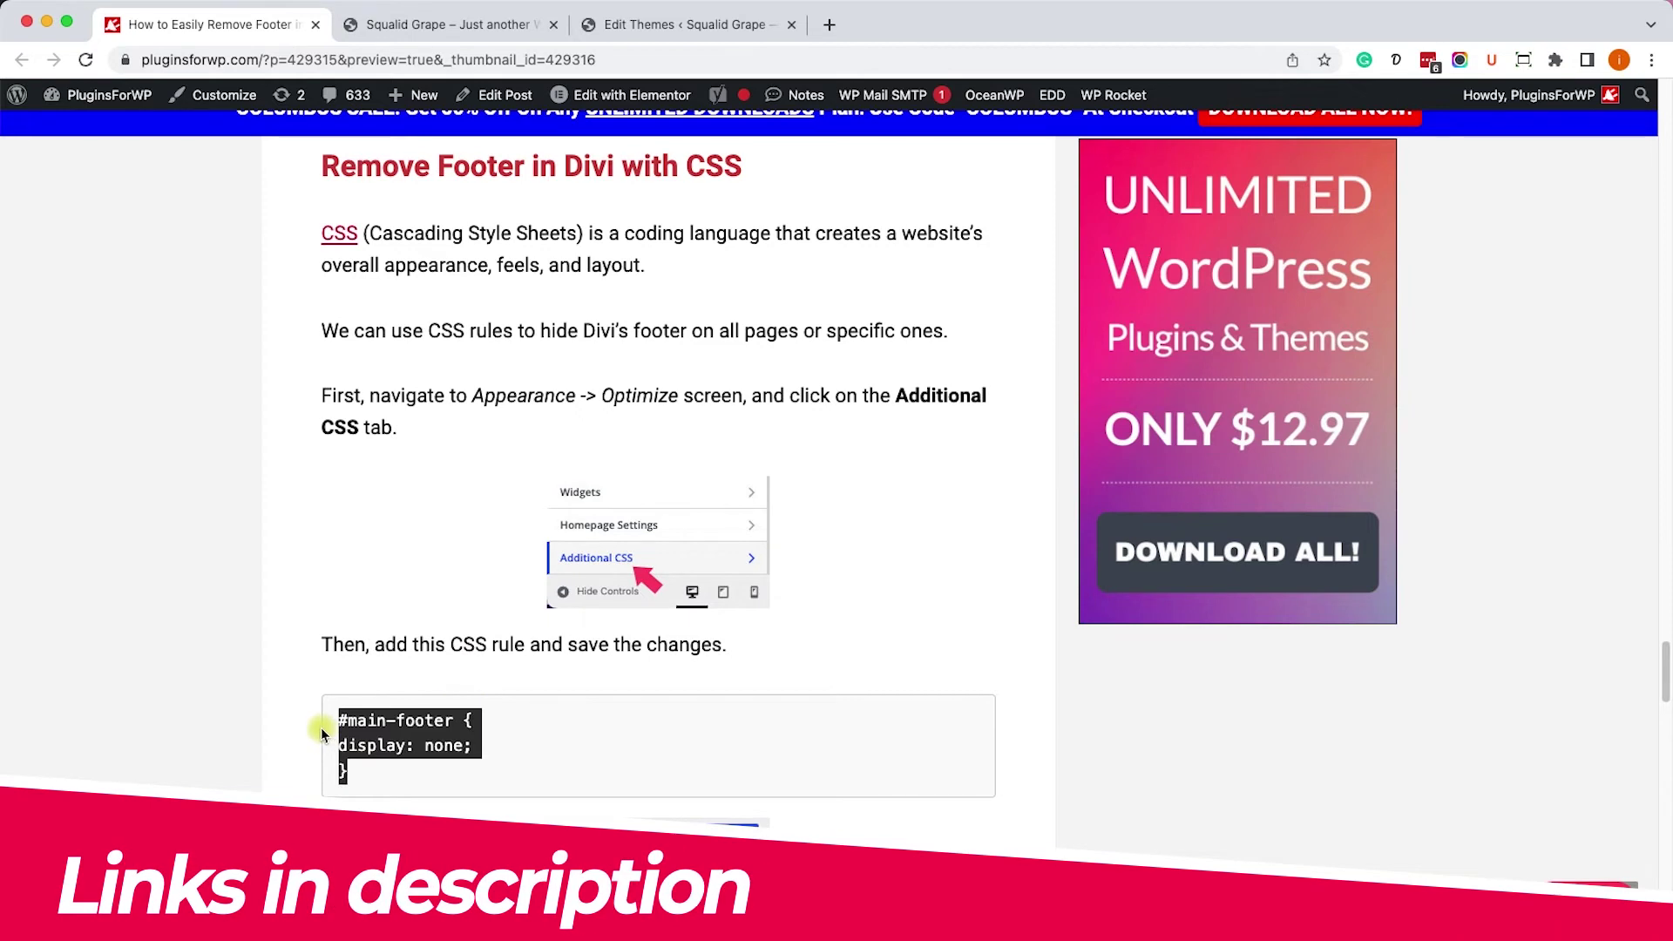
right_click(389, 728)
left_click(393, 773)
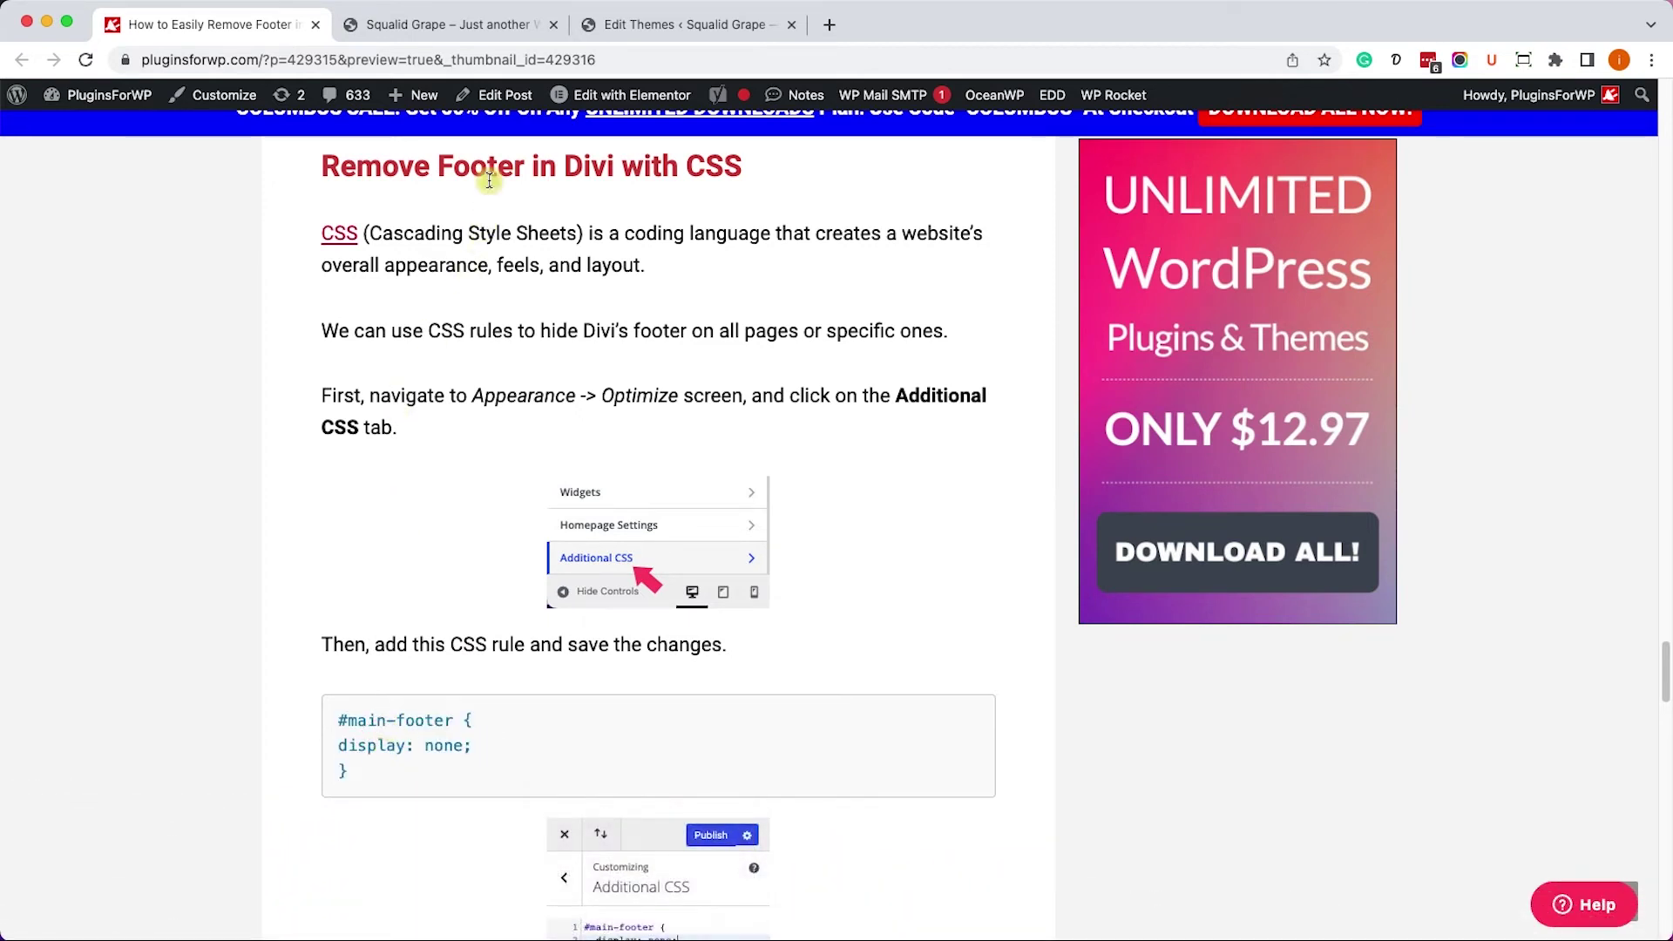
left_click(637, 29)
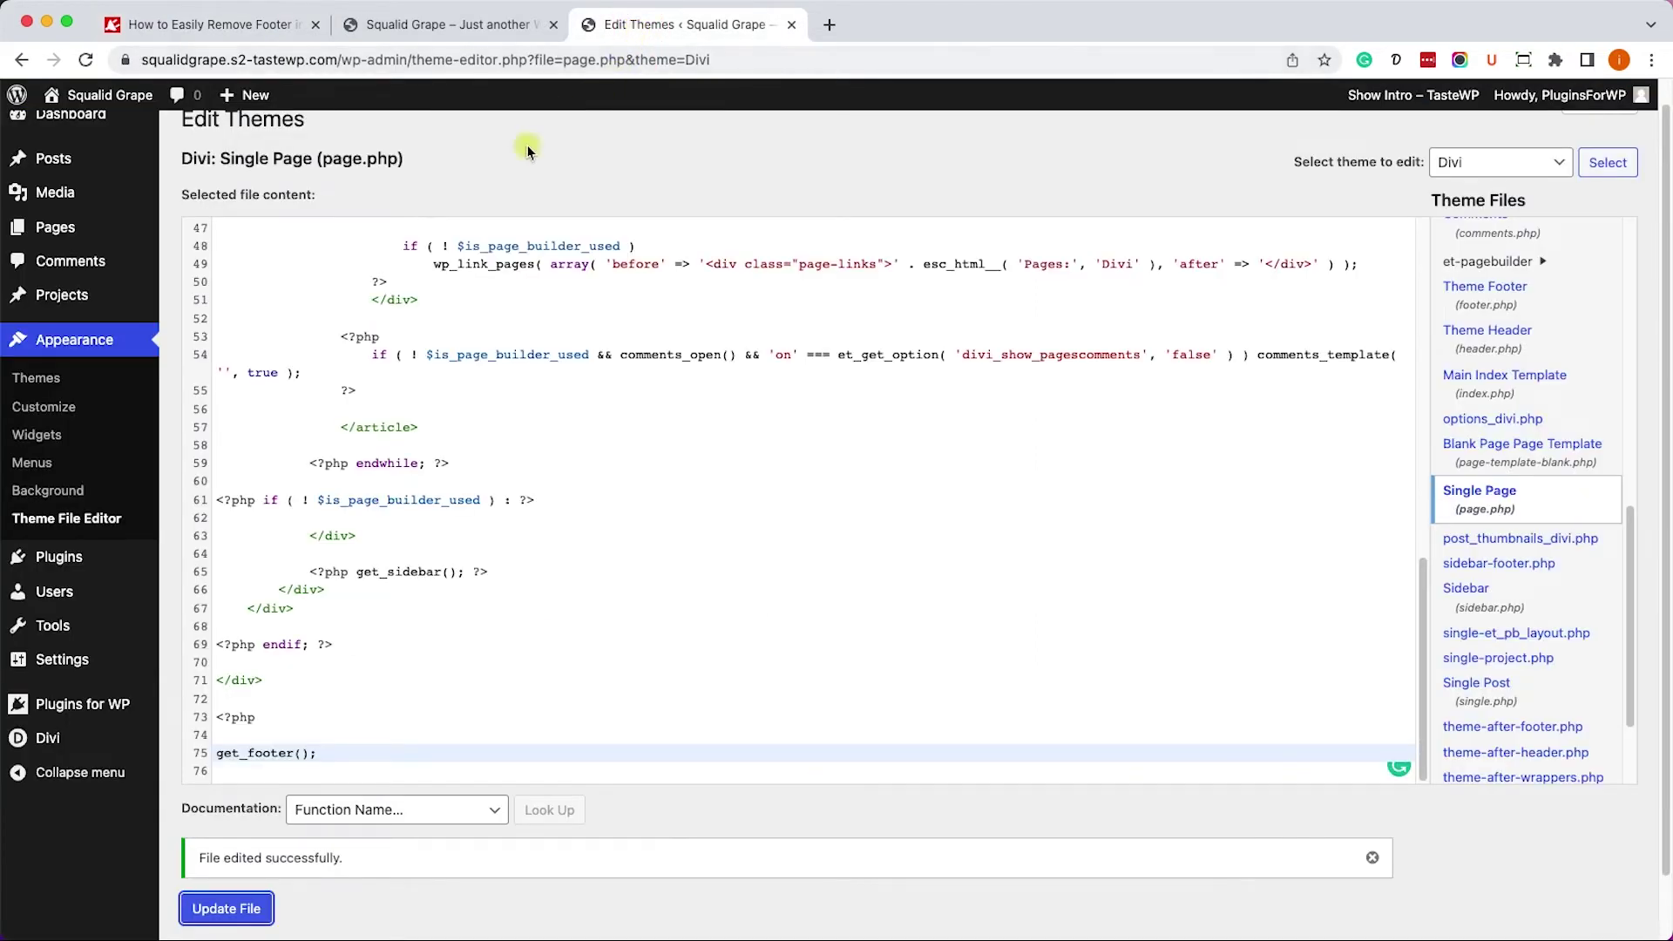
Publish '#main-footer { display: none; }' as Additional CSS and reload the live site
left_click(64, 413)
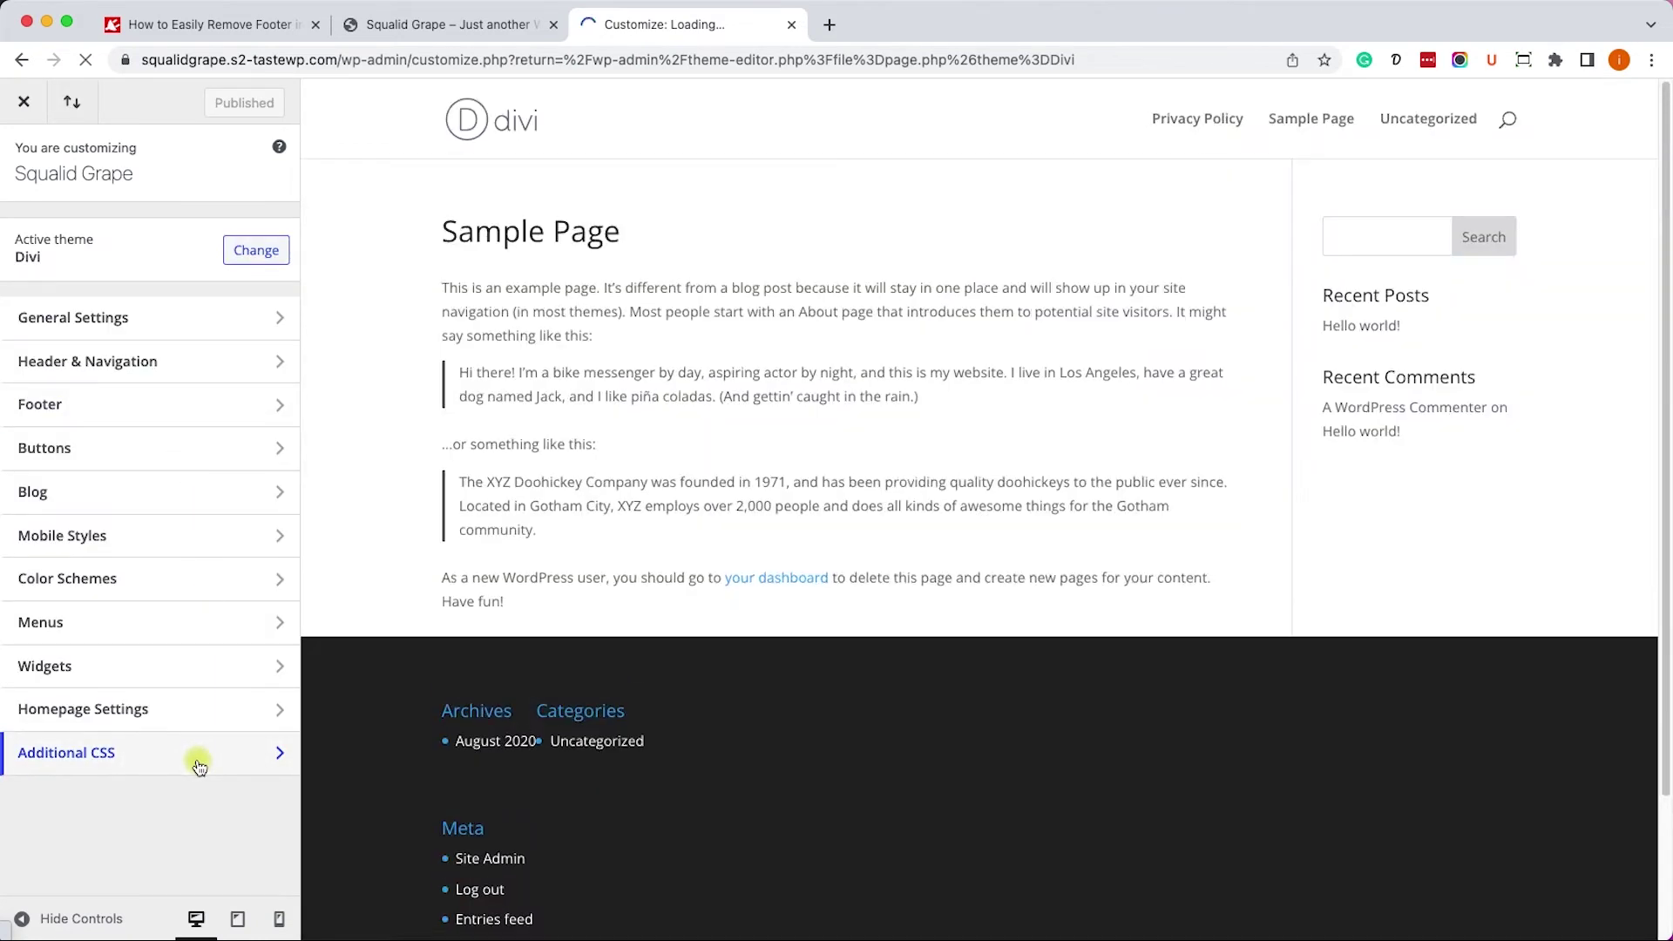
left_click(197, 770)
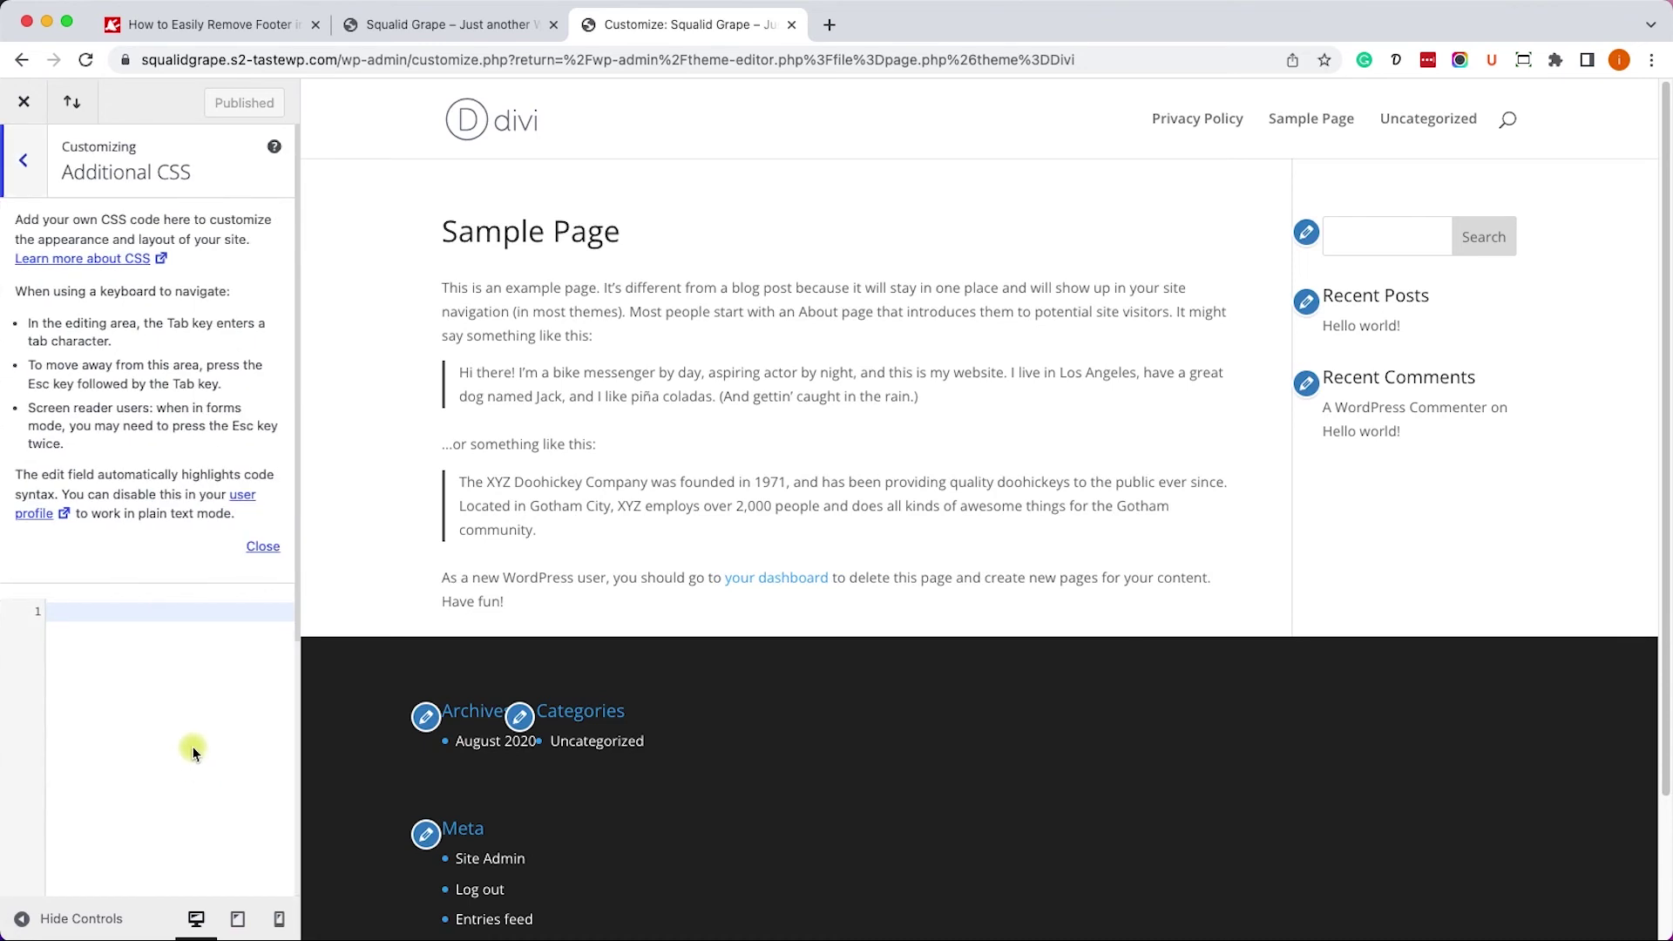
left_click(263, 548)
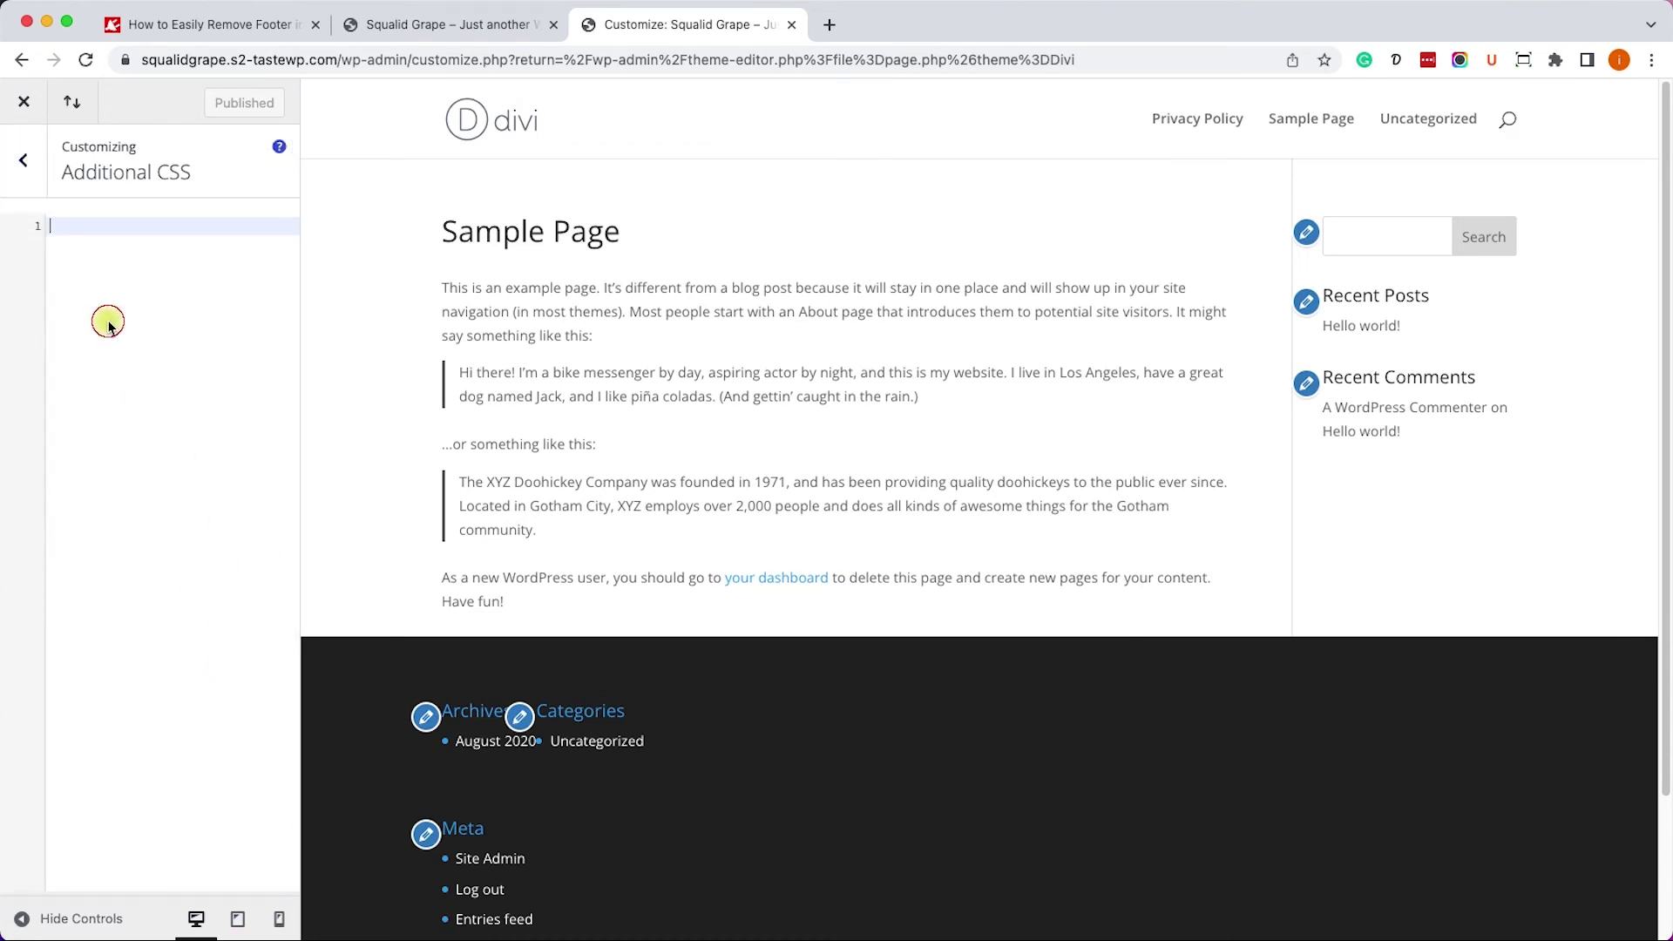
type("#main-footer { display: none; }")
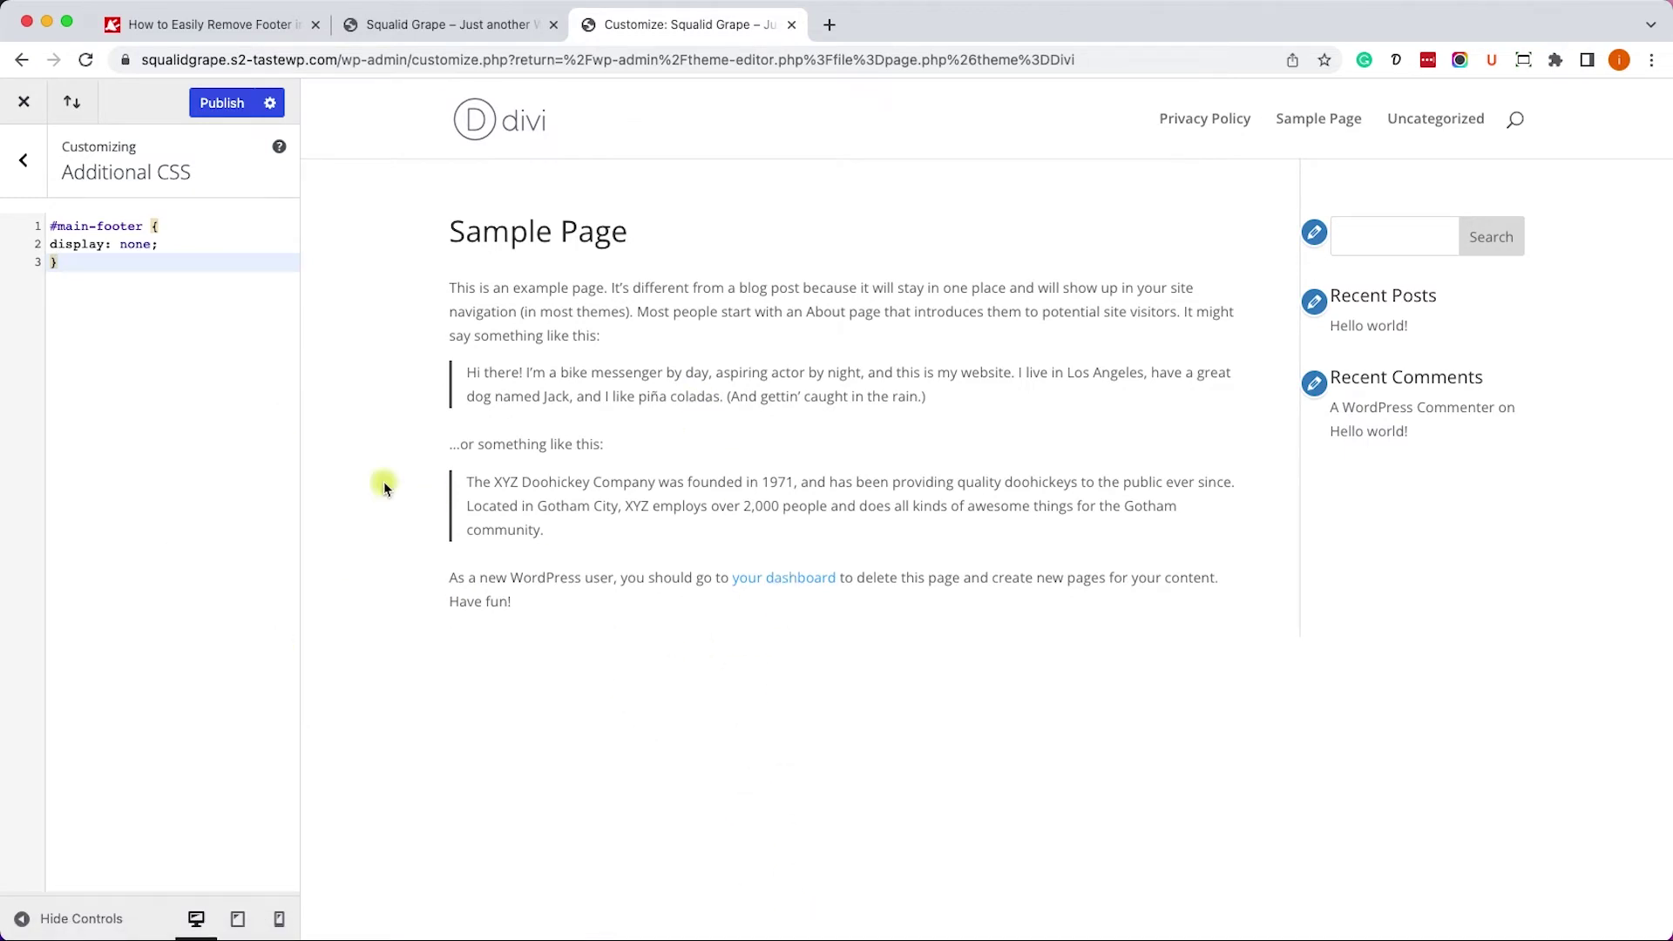
left_click(215, 123)
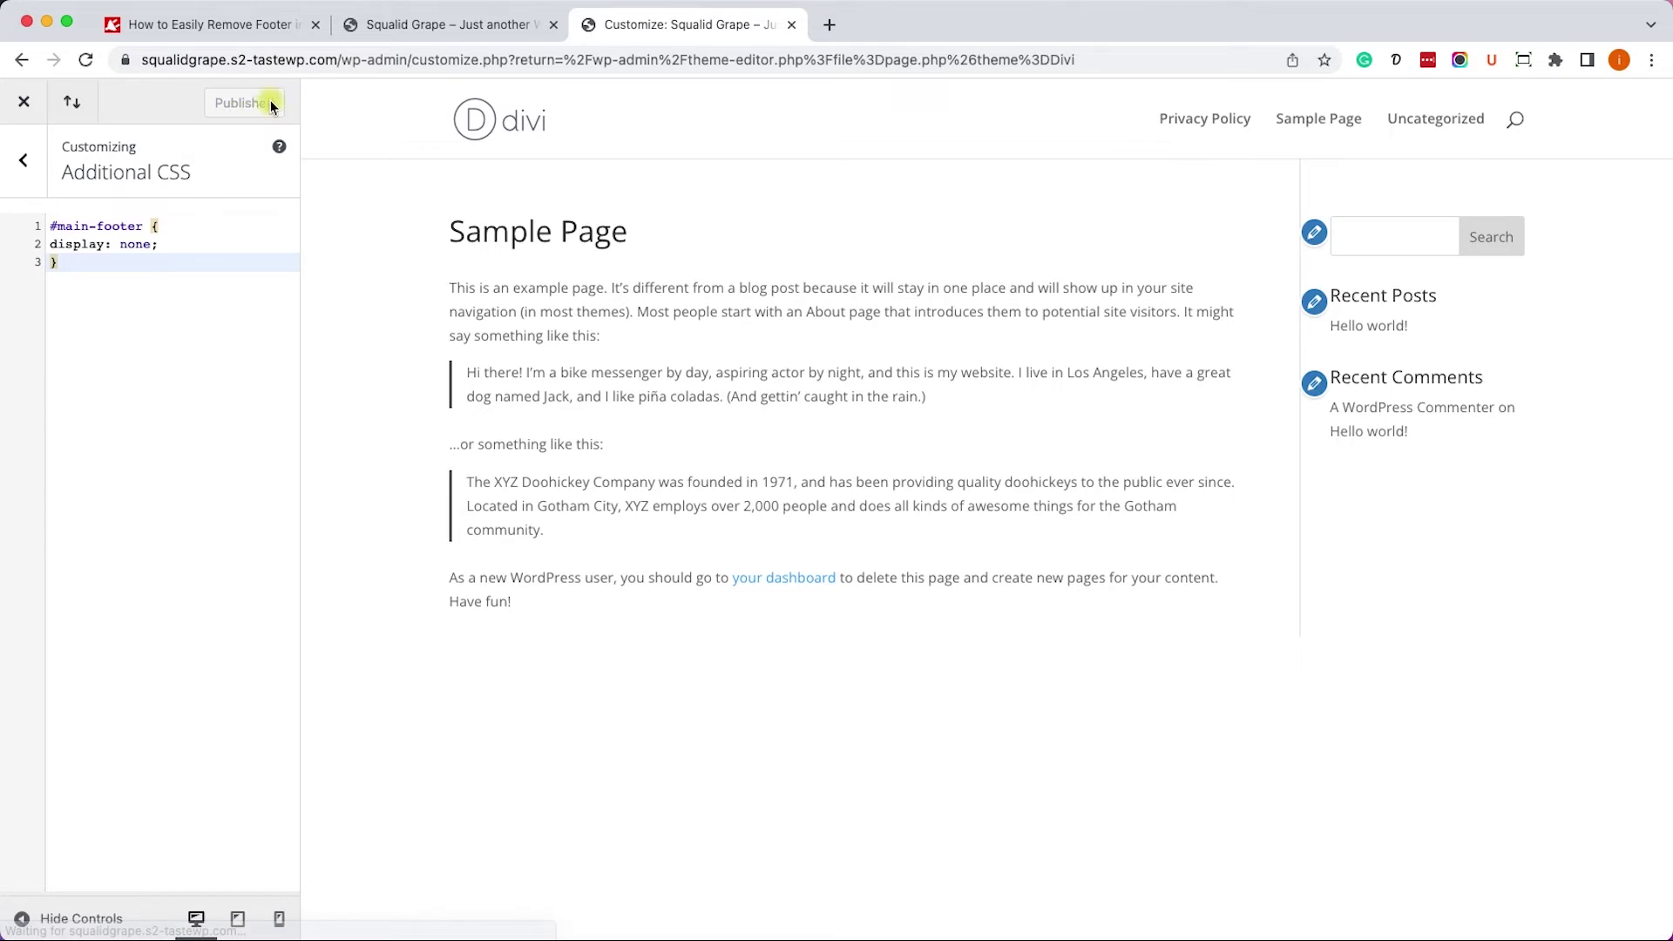
left_click(418, 24)
left_click(85, 59)
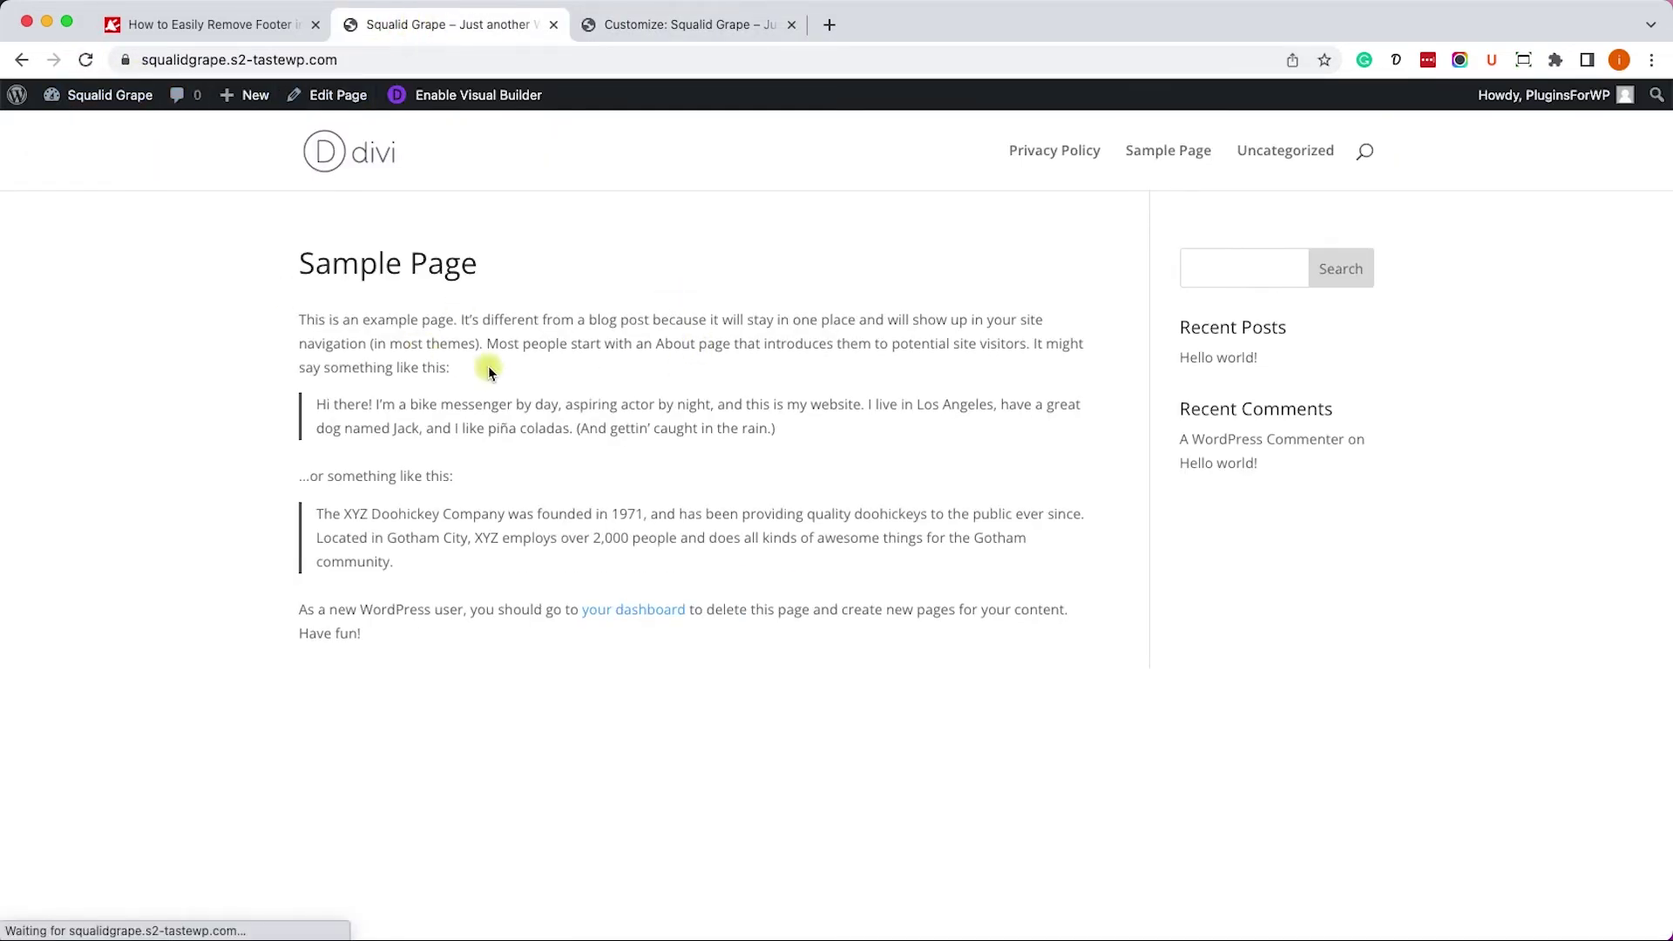
Check that the Privacy Policy page also loads without a footer, then return to the article
left_click(1076, 157)
scroll(653, 392, "down", 10)
scroll(635, 448, "down", 5)
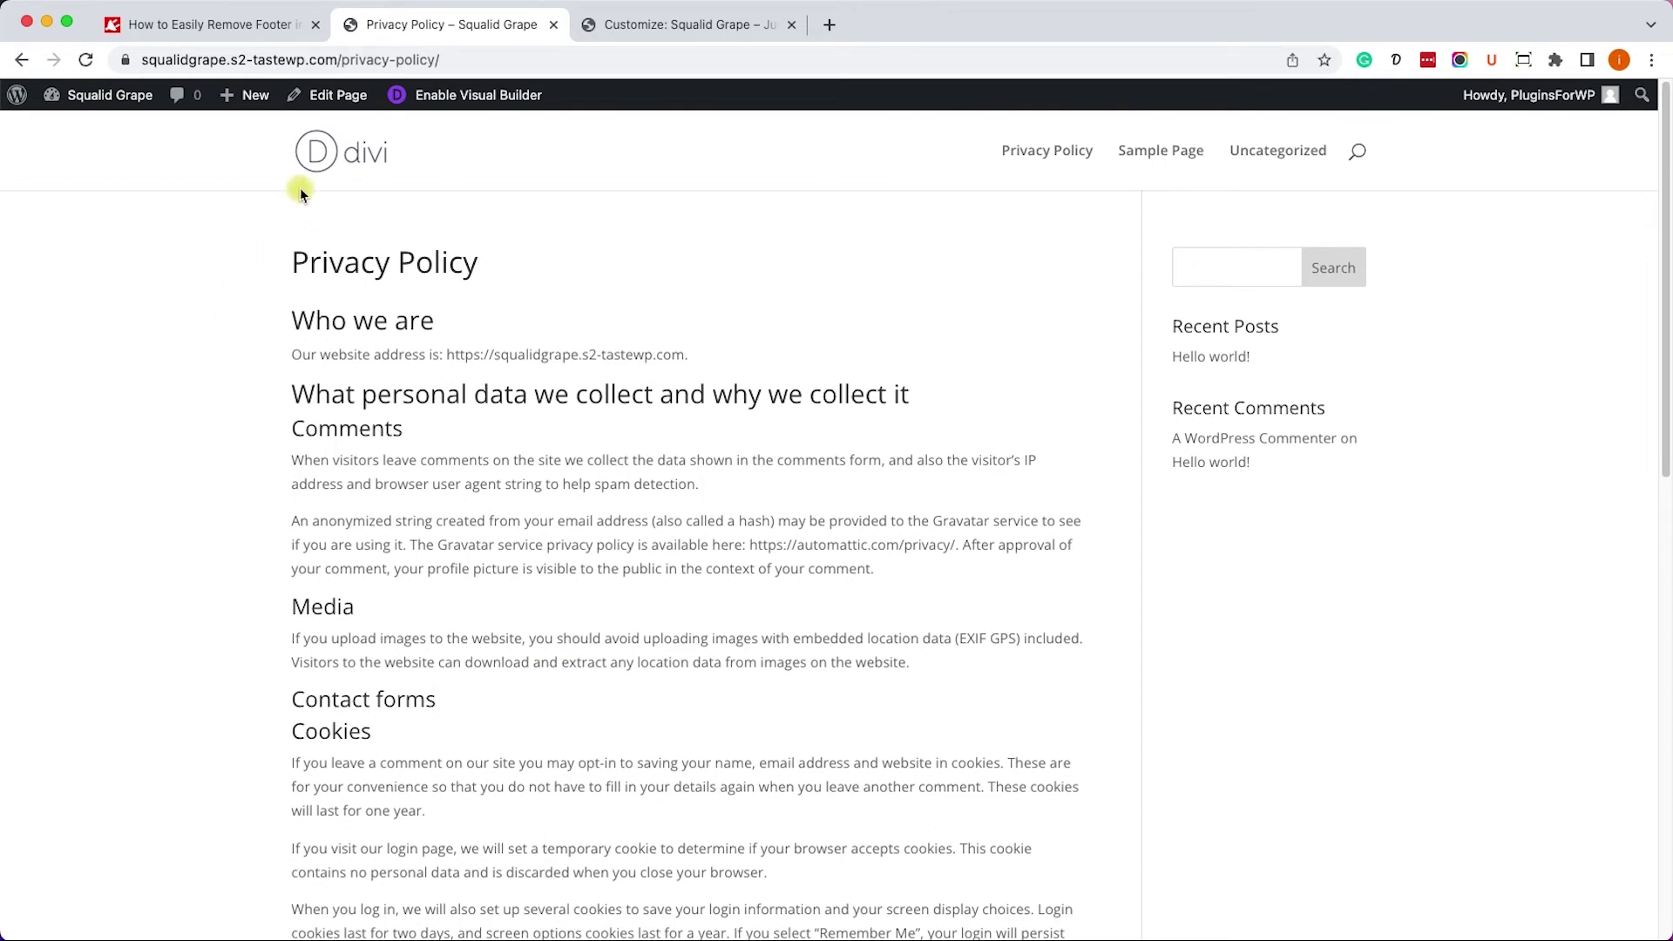
left_click(270, 26)
scroll(291, 525, "down", 3)
Copy the .page-id-1 selector from the article's example code and return to Additional CSS
scroll(291, 526, "down", 5)
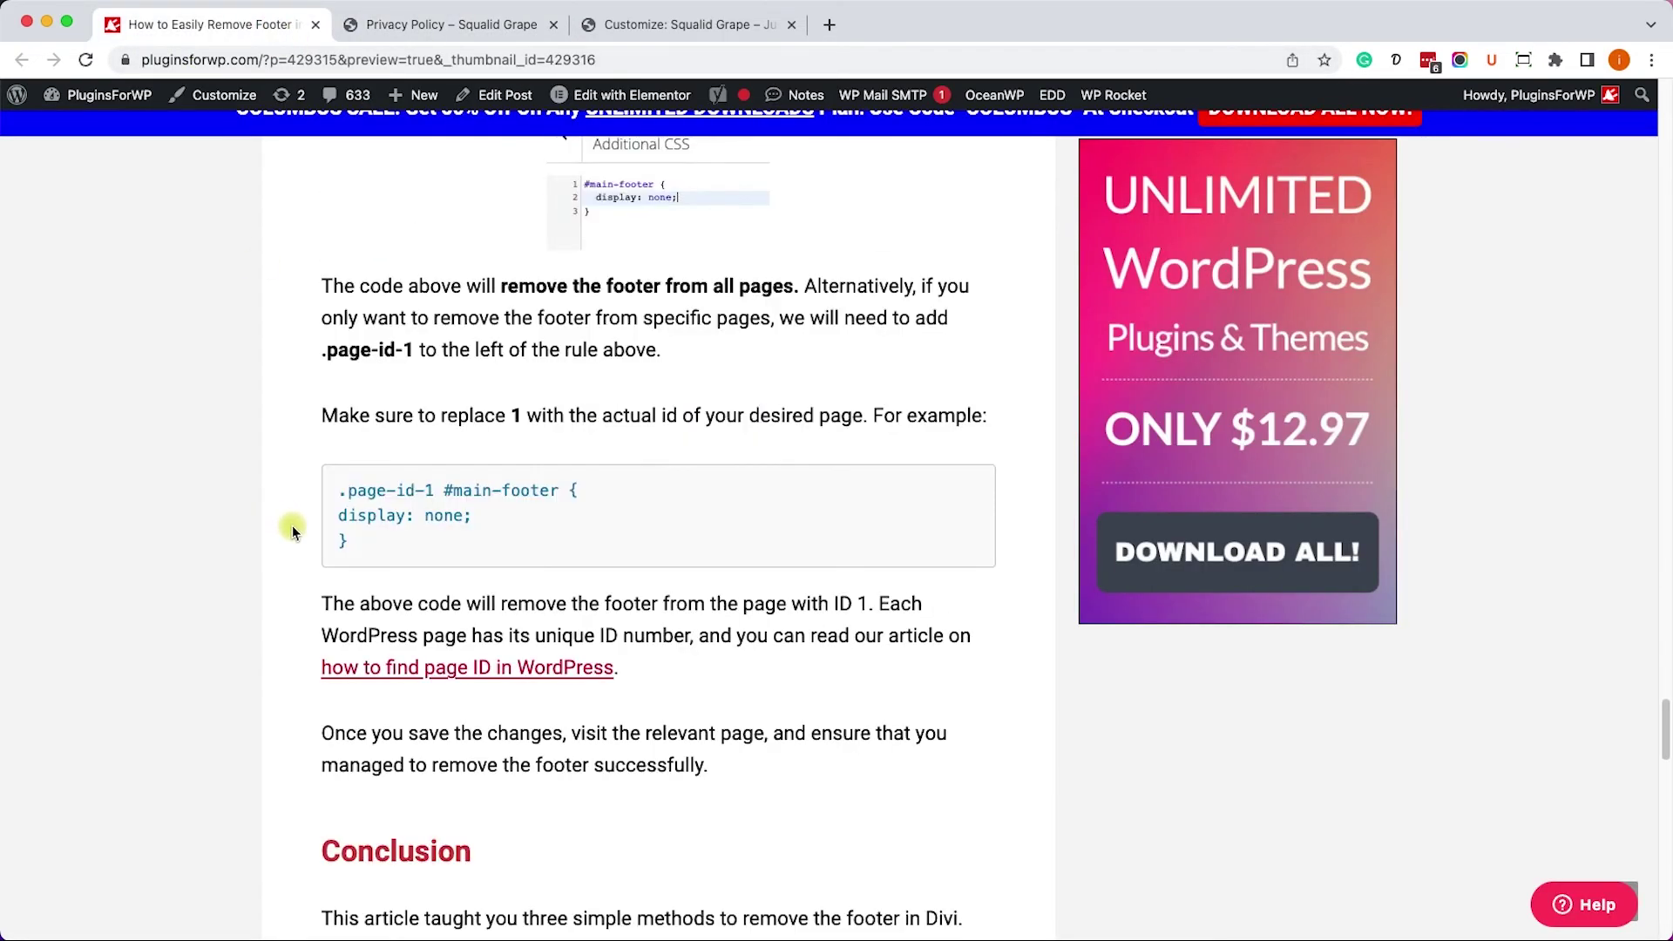
left_click_drag(433, 490, 339, 491)
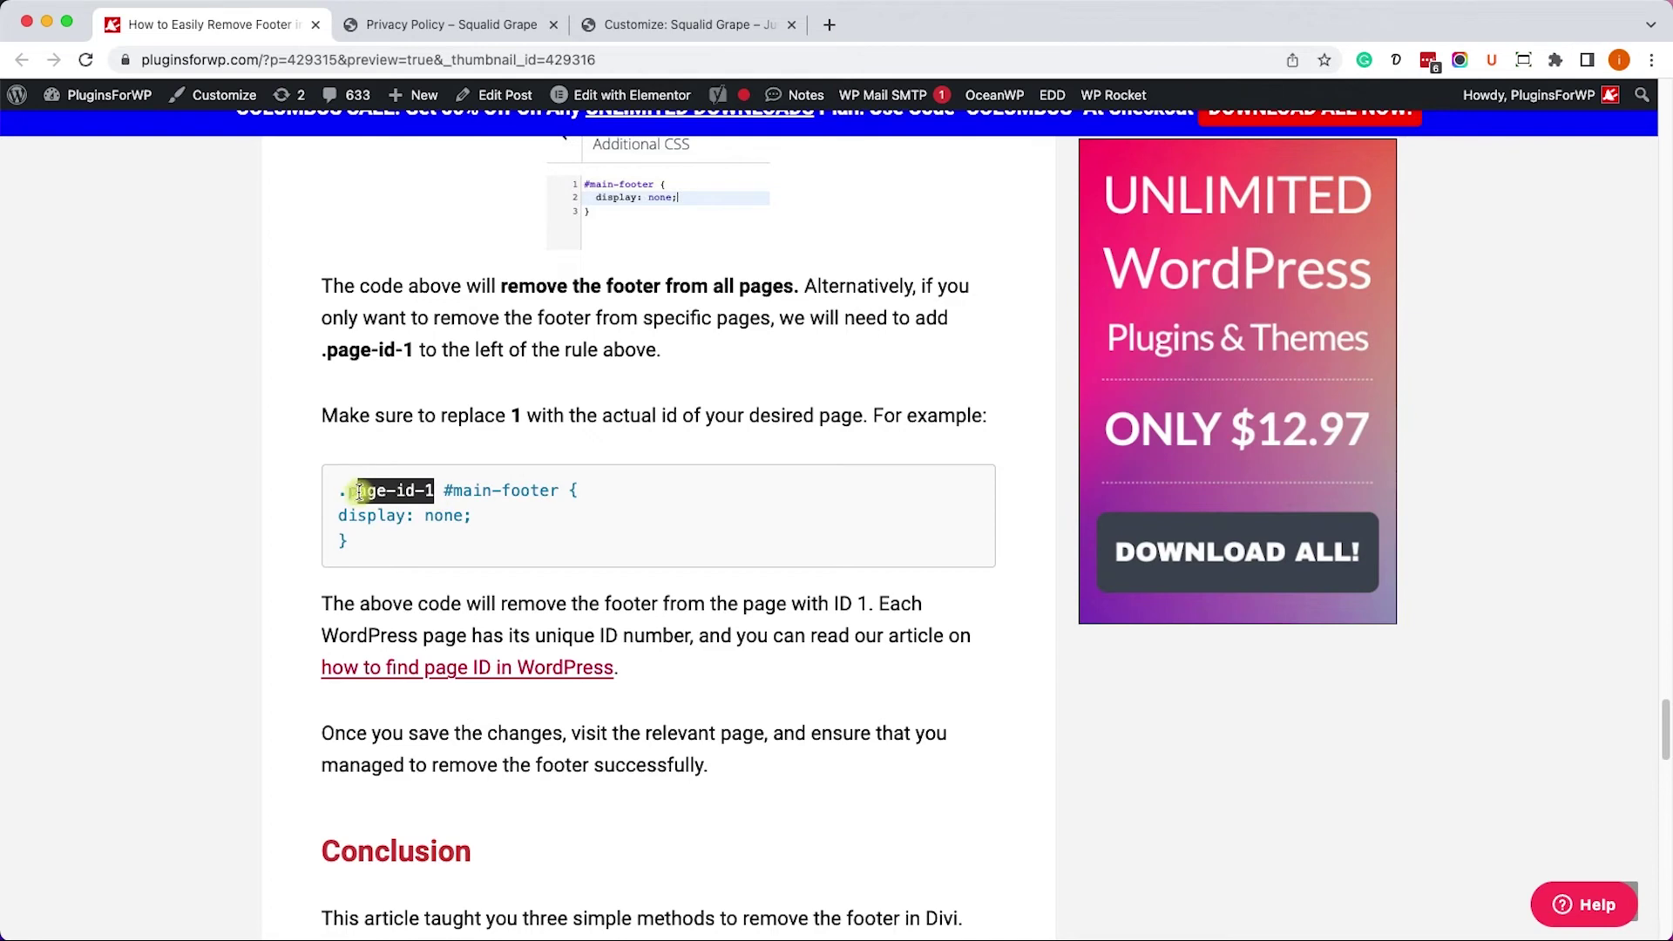
right_click(377, 489)
left_click(401, 534)
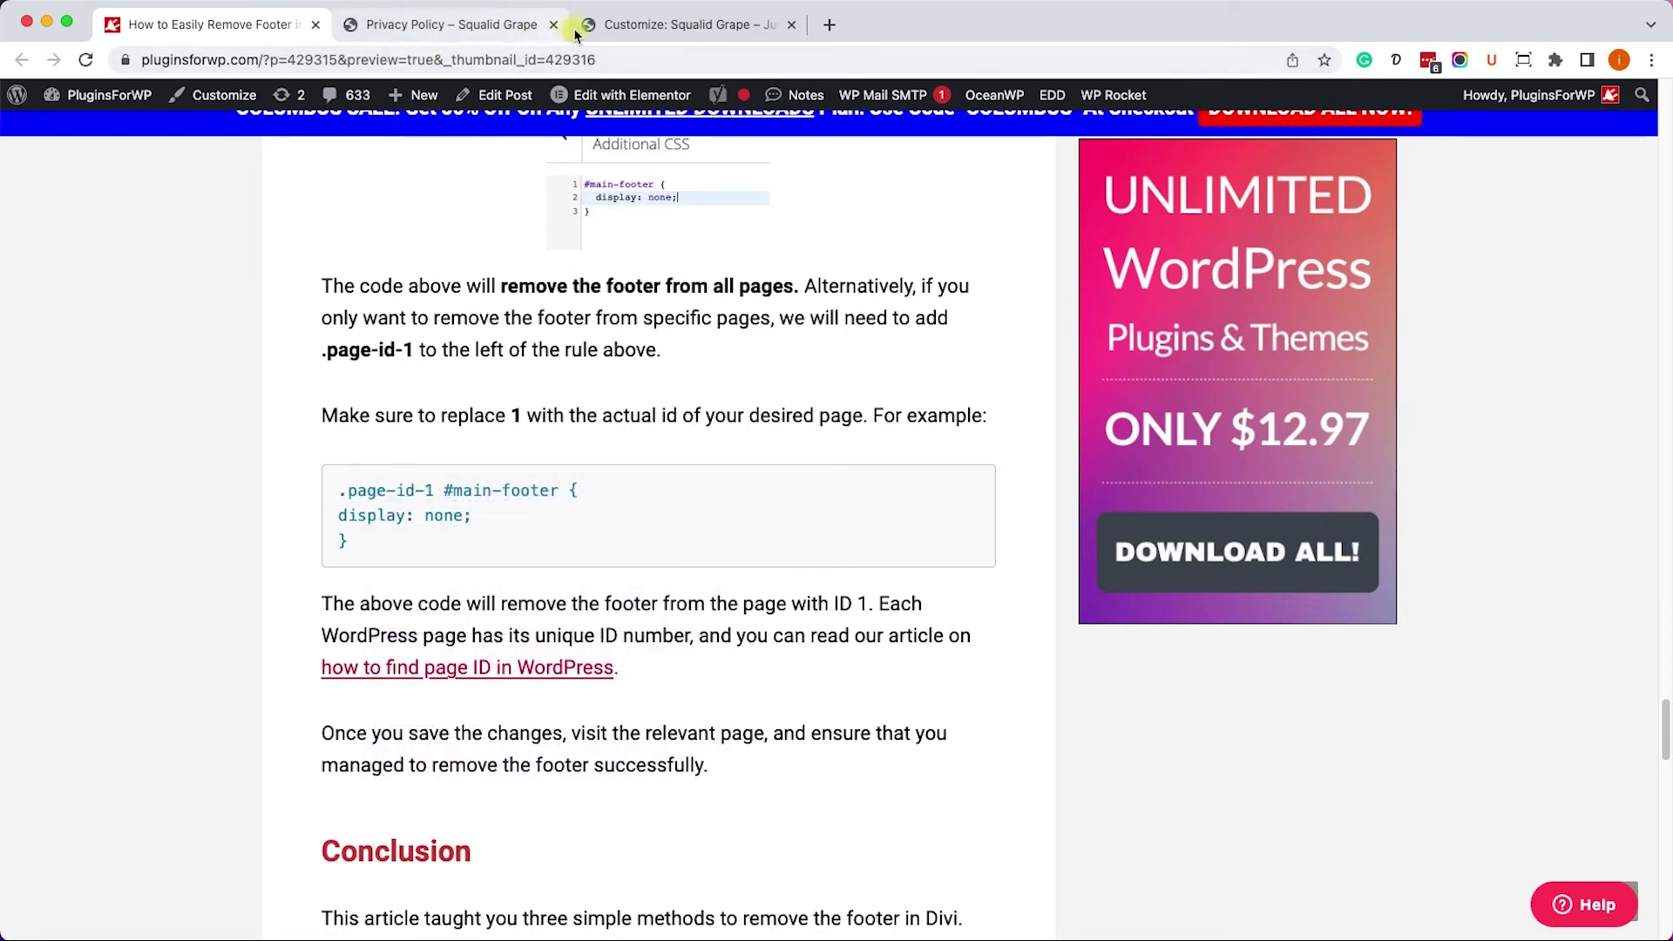
left_click(610, 26)
Paste .page-id-1 before #main-footer, then inspect the Privacy Policy page to find its page-id-3 class
left_click(50, 218)
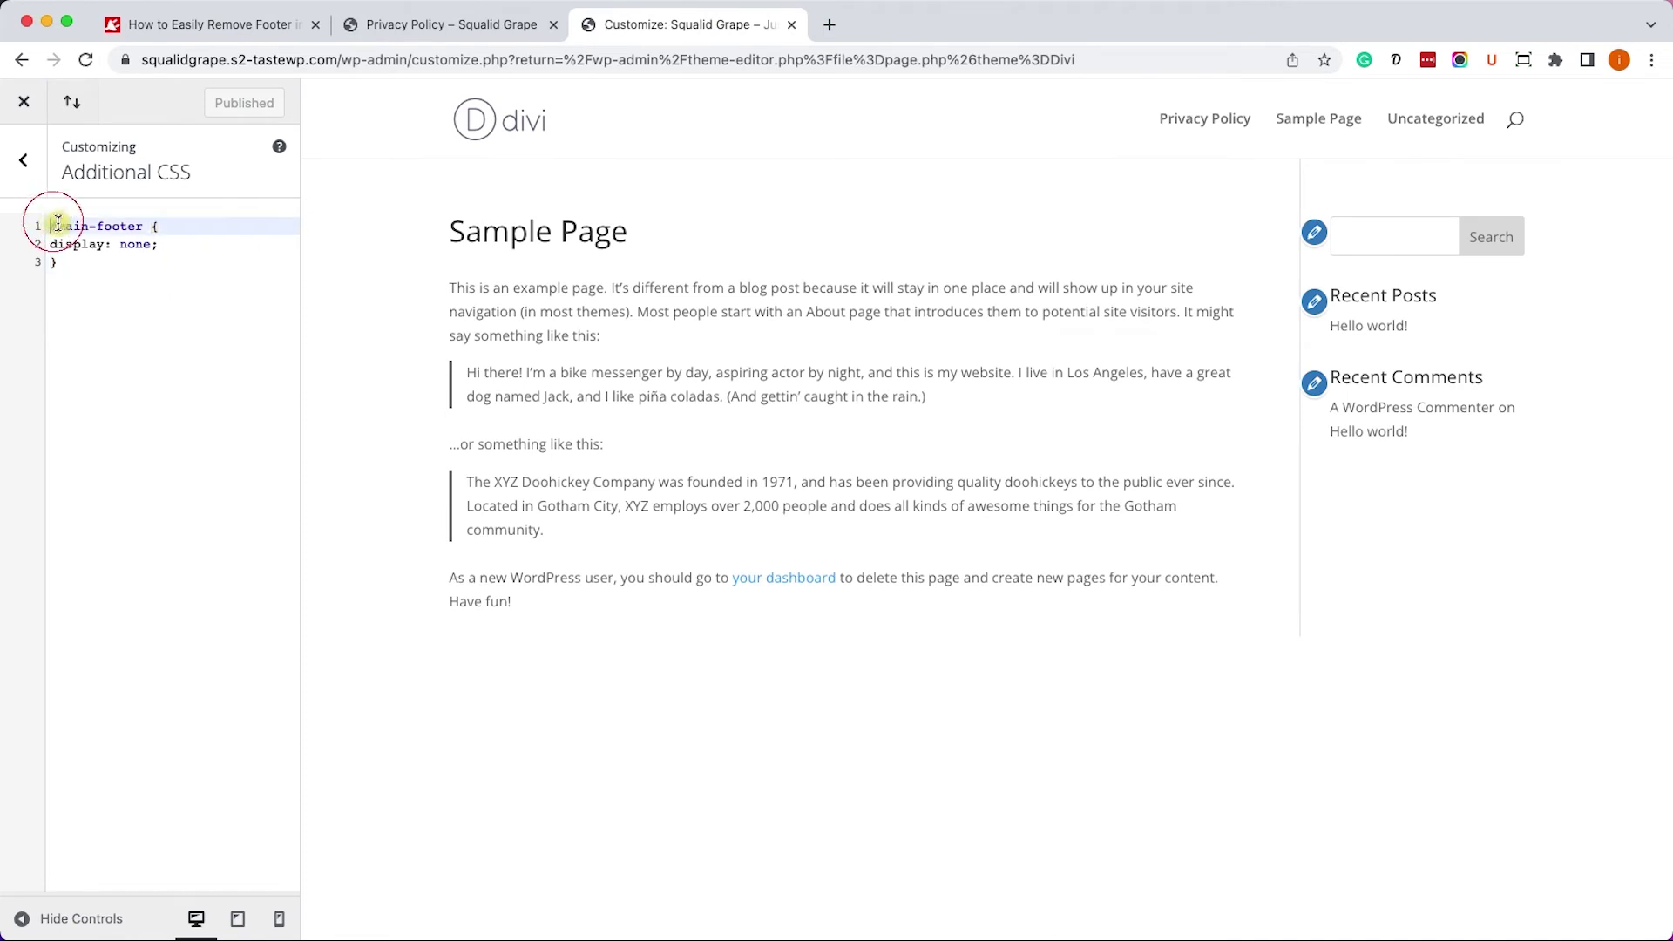
key("super+v")
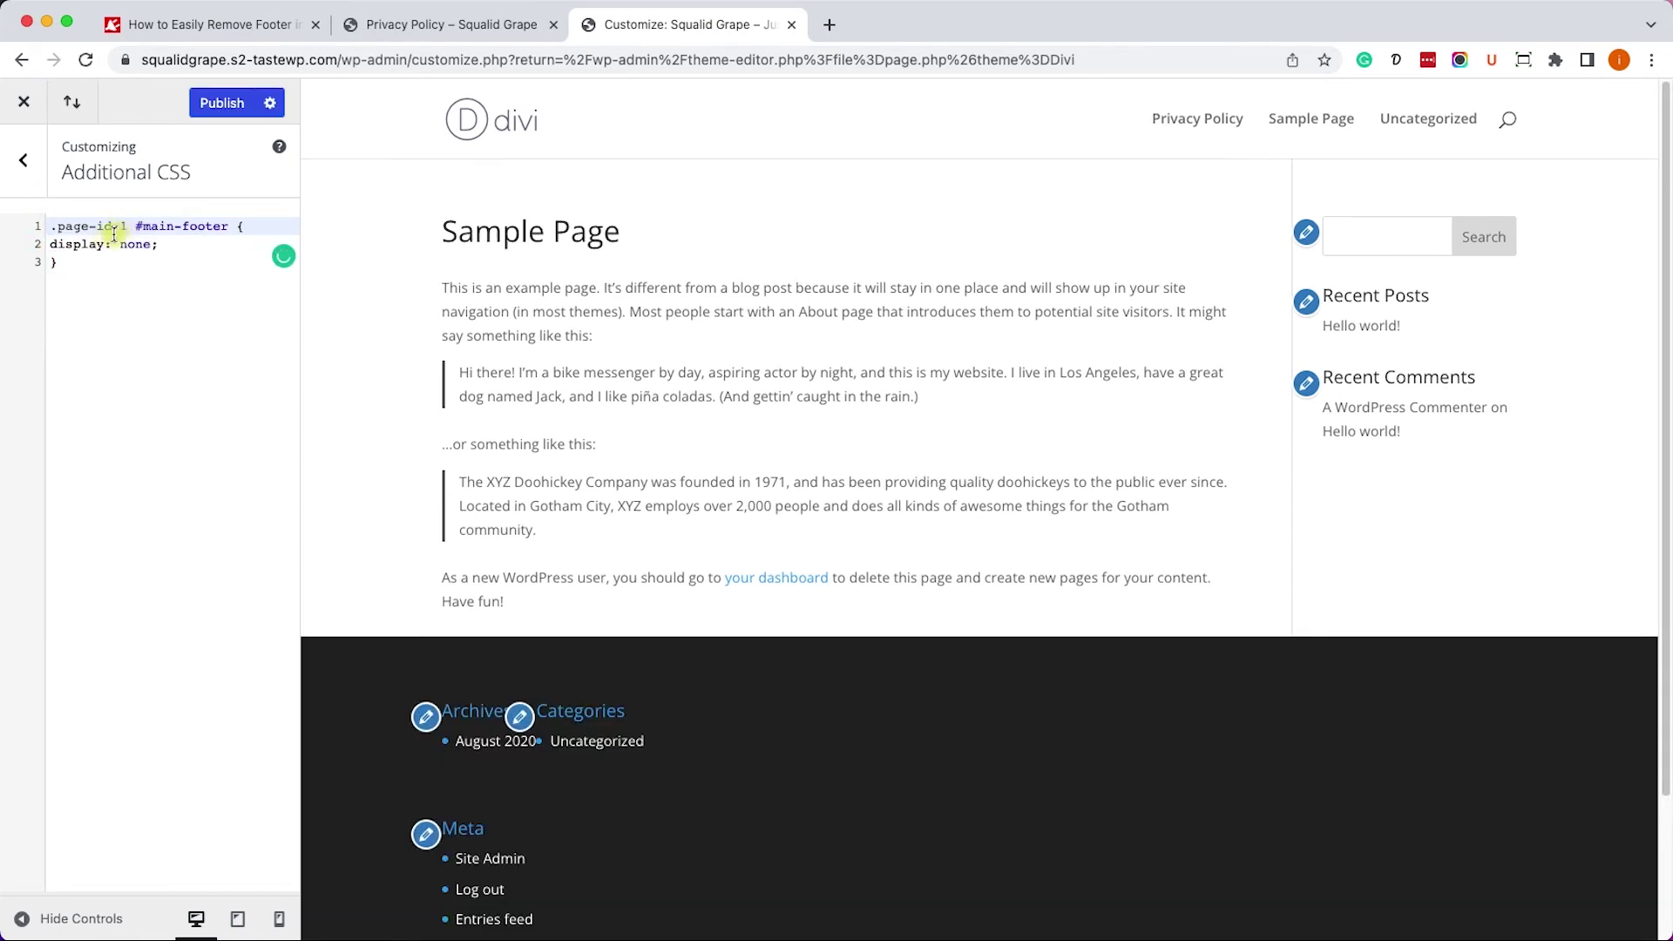
left_click(431, 24)
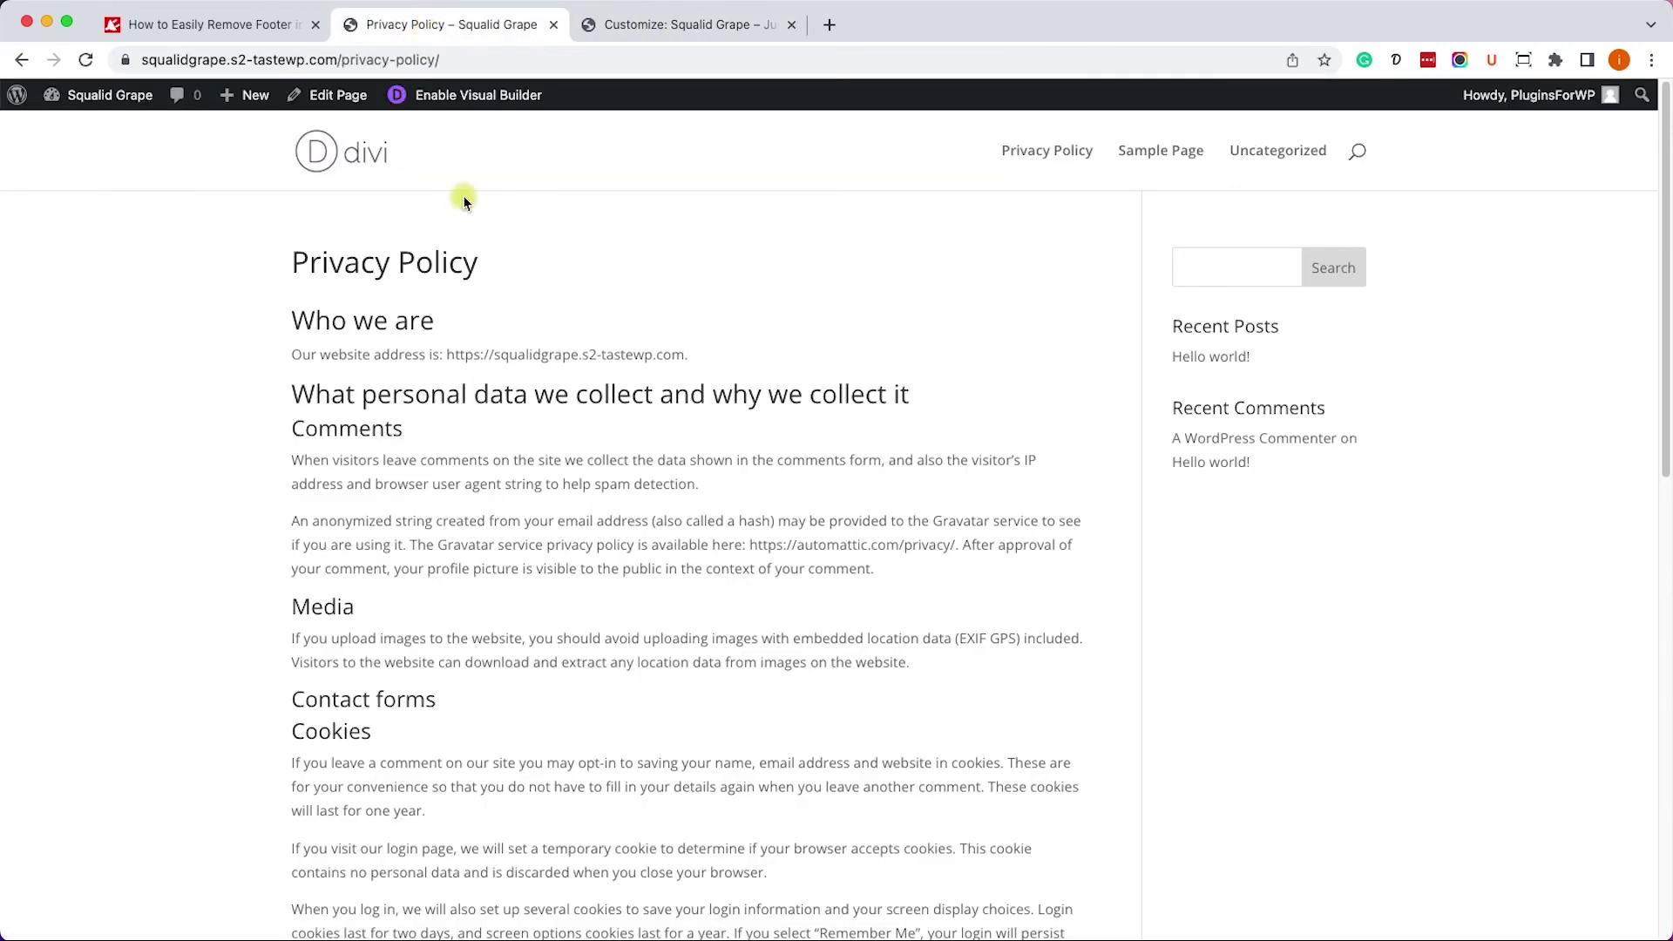
right_click(200, 274)
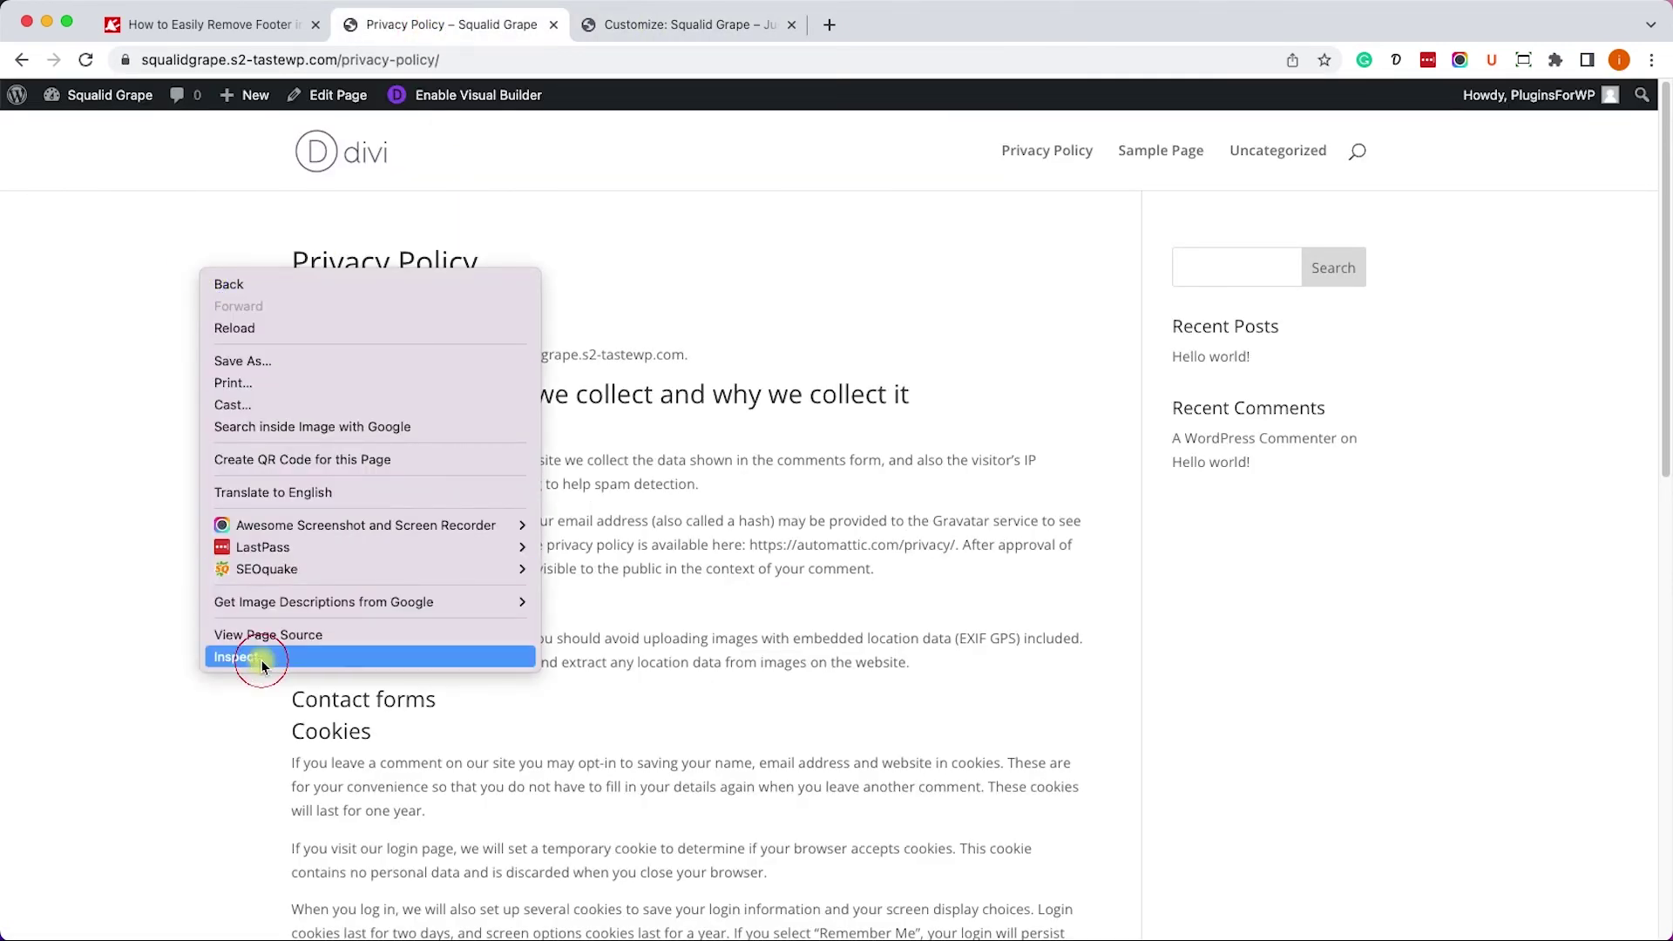
left_click(212, 659)
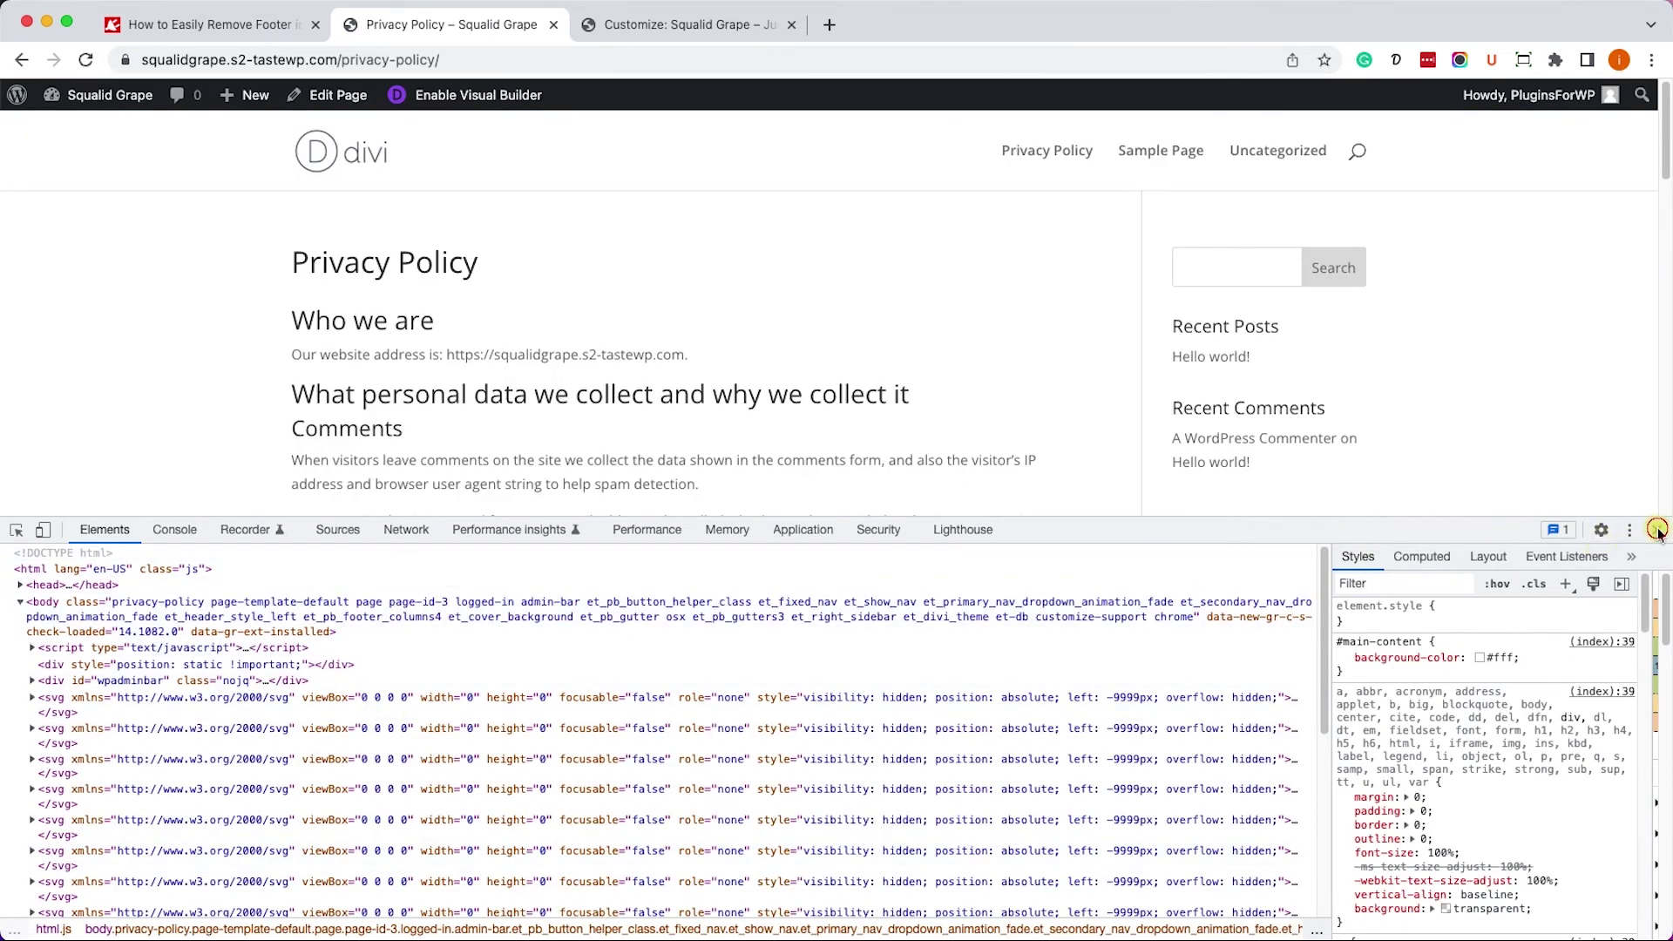
left_click(1656, 530)
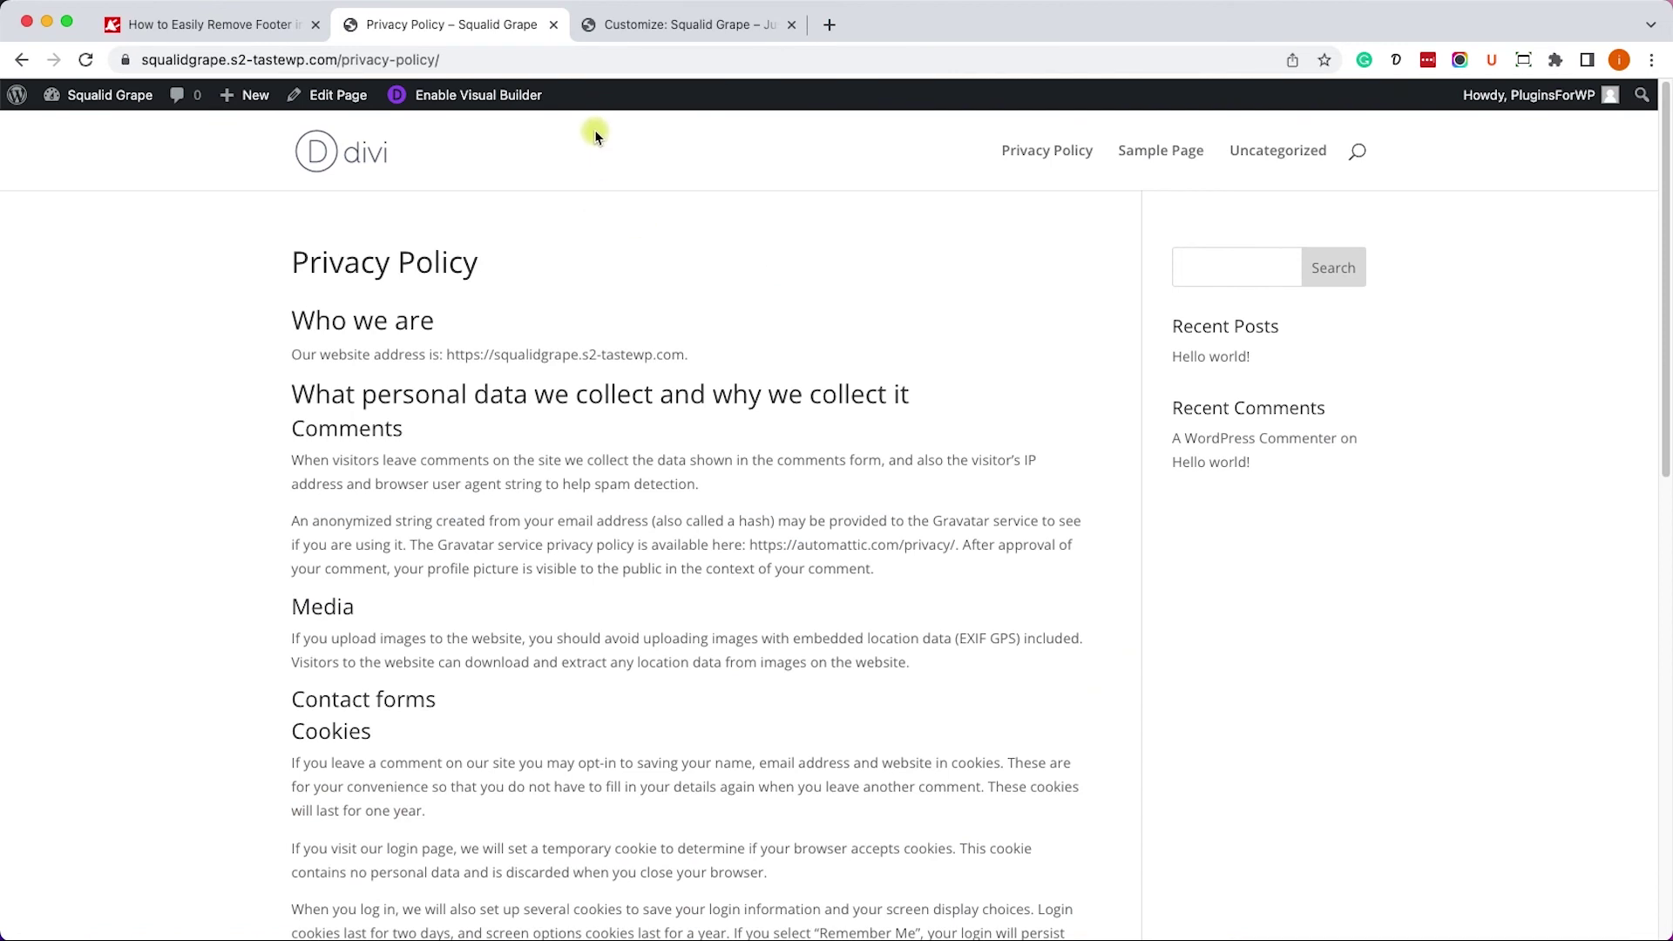
Change the CSS rule to .page-id-3 #main-footer and publish it
left_click(652, 35)
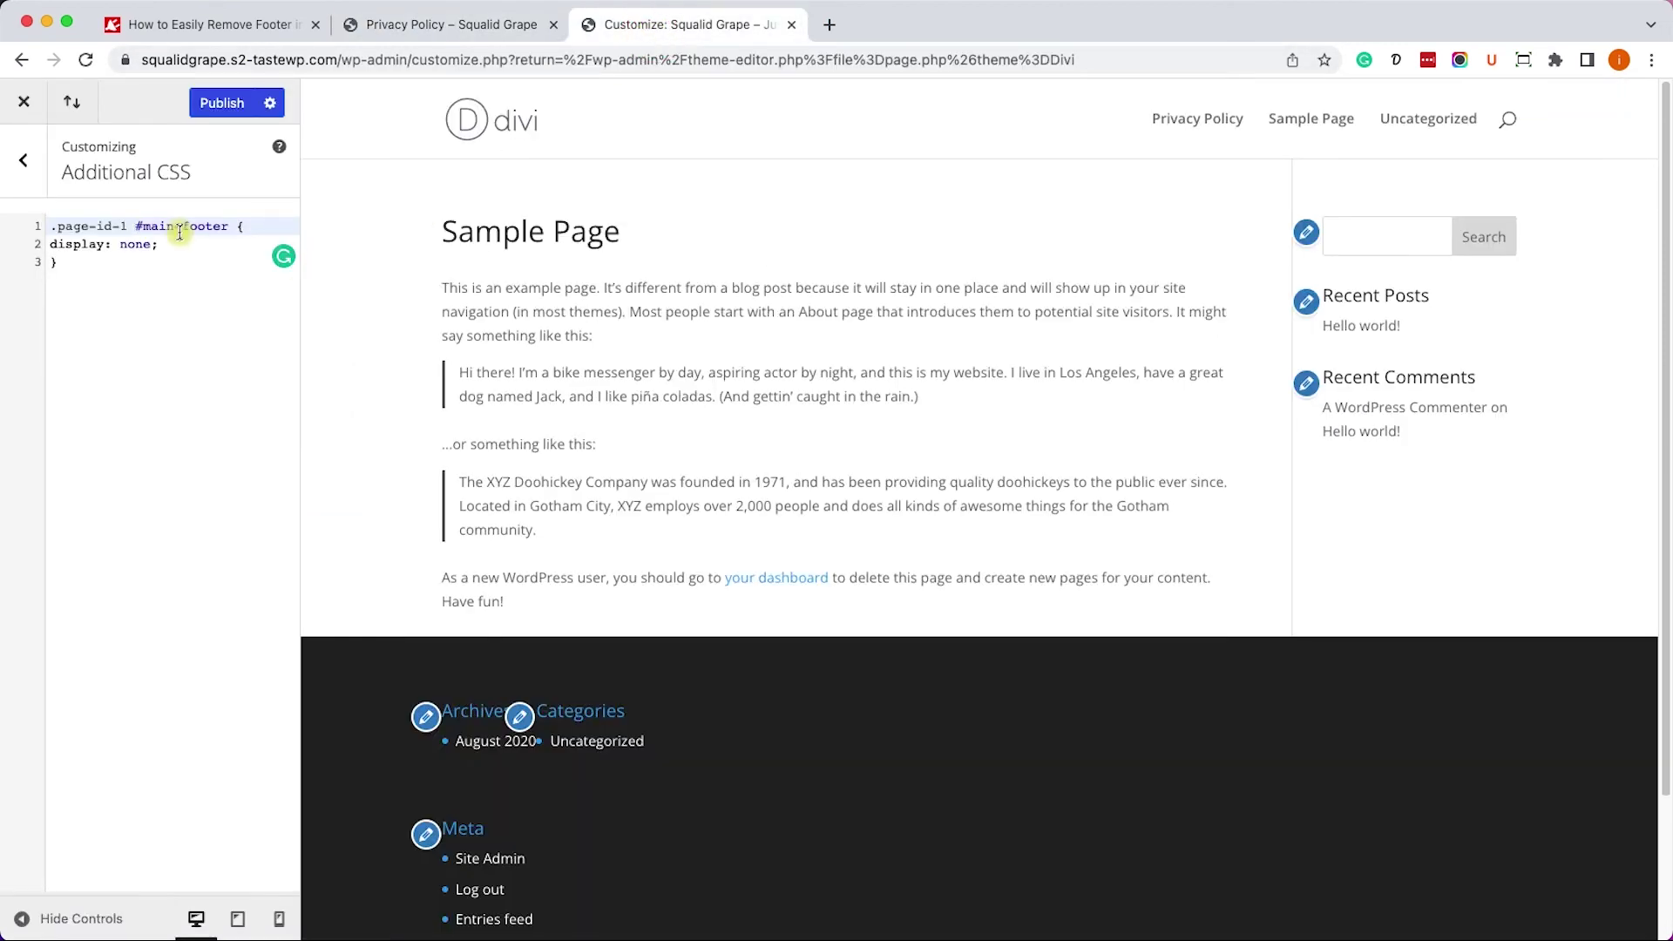
double_click(124, 226)
type("3")
left_click(207, 102)
Reload the Privacy Policy page and confirm its footer is still hidden
left_click(452, 27)
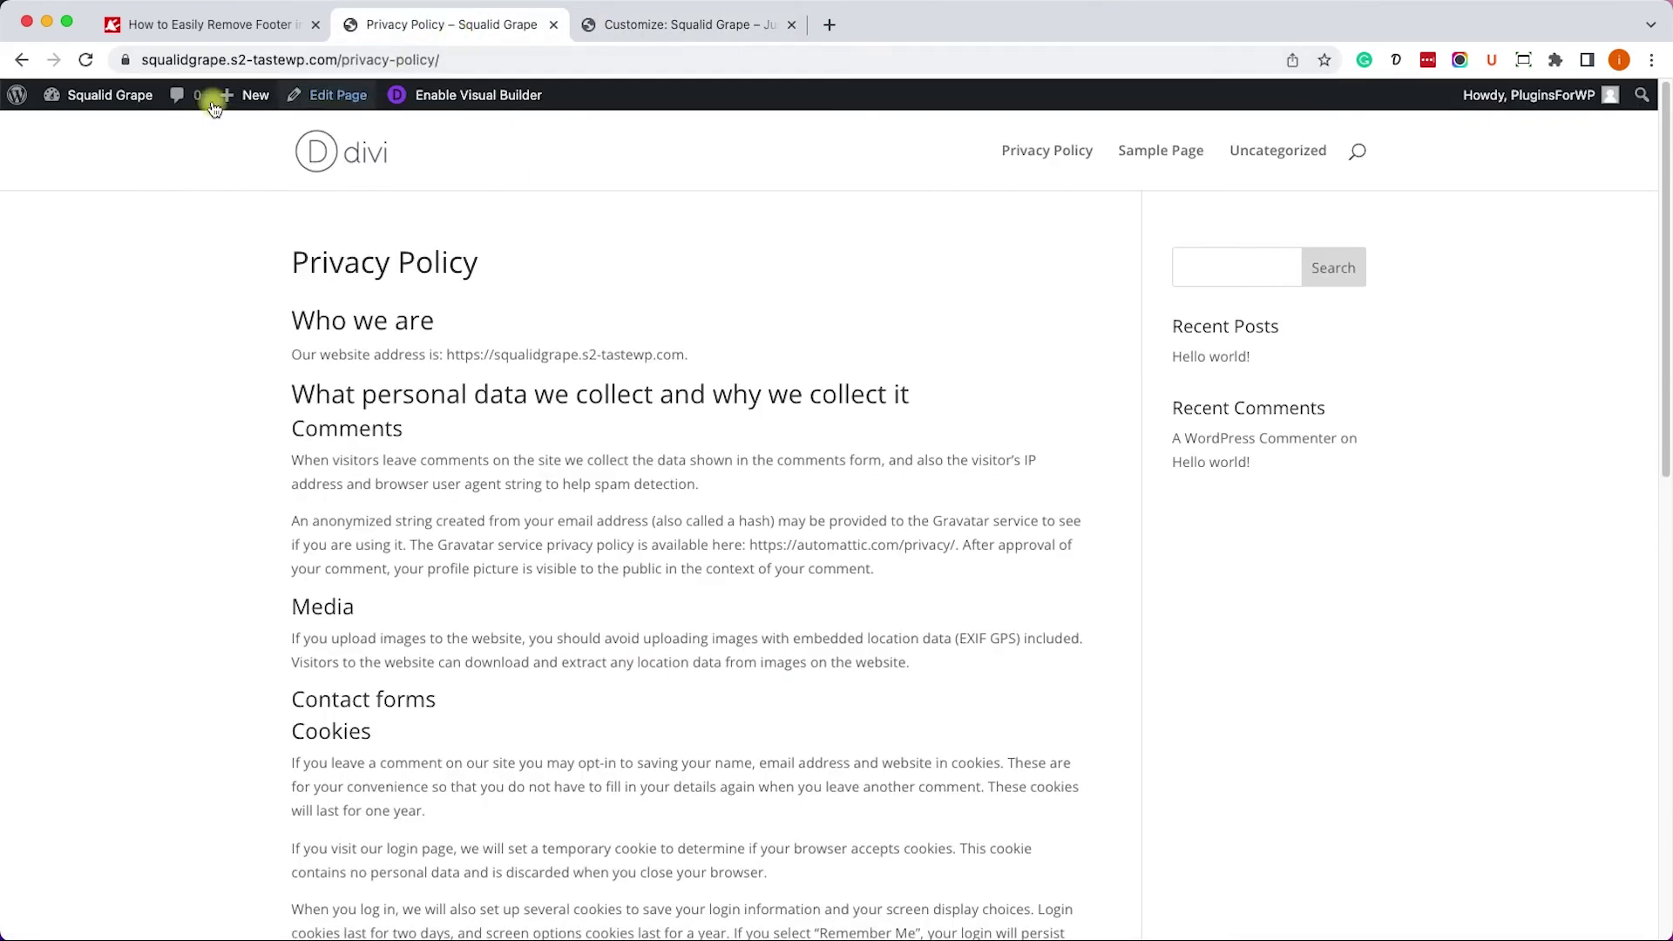
left_click(85, 60)
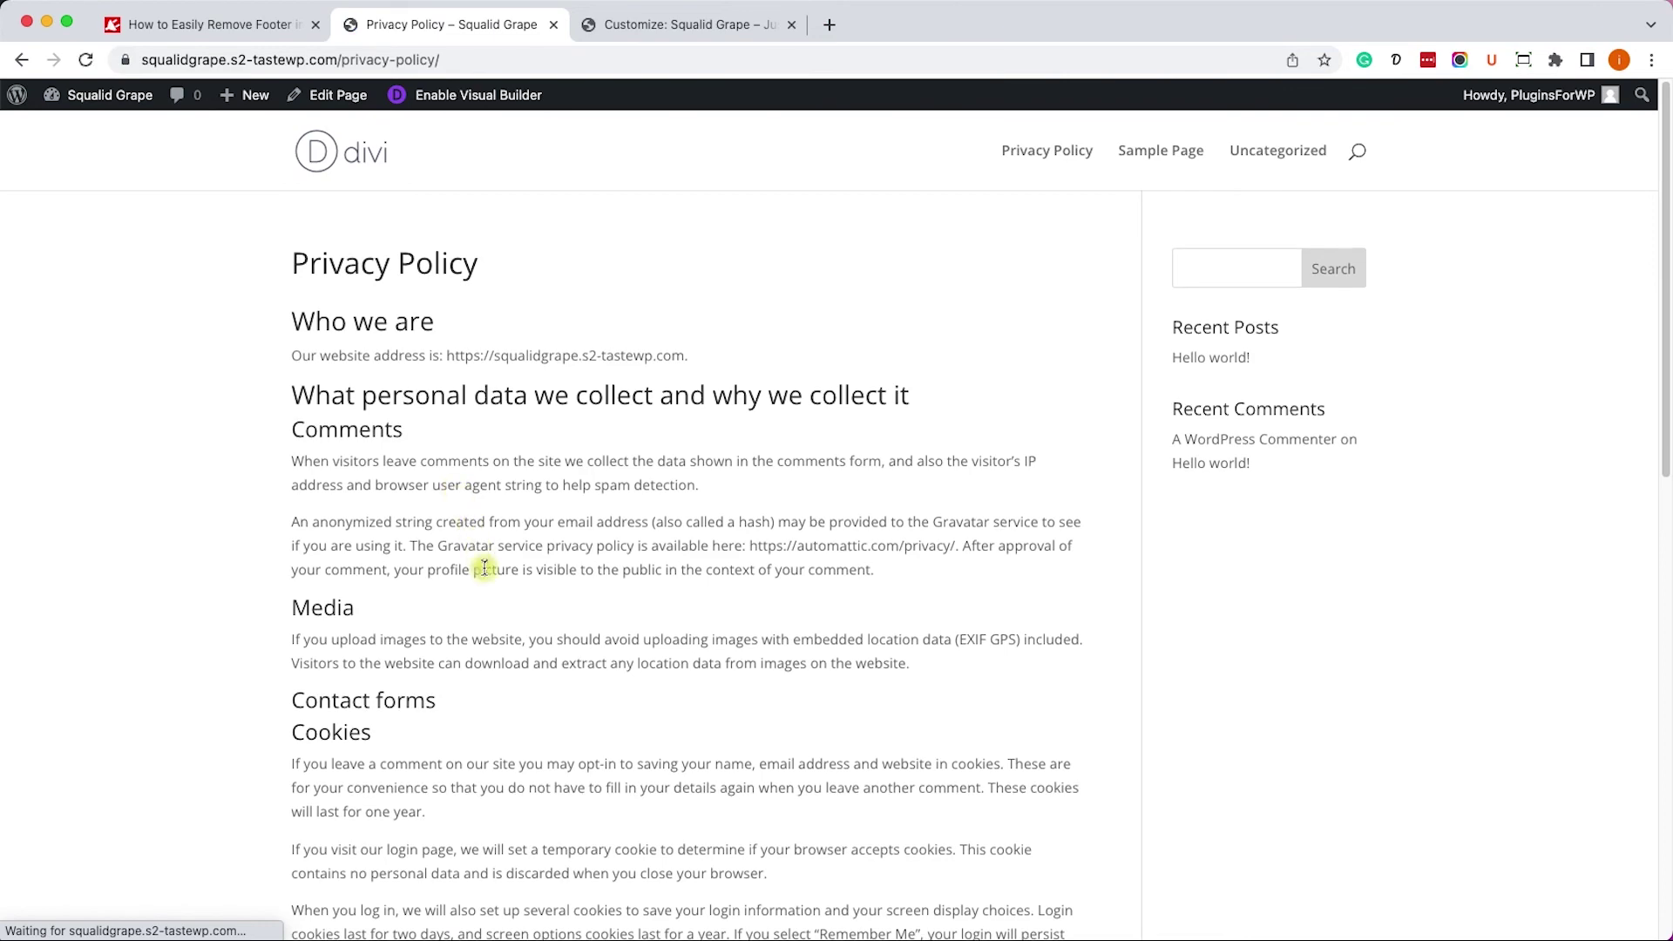
scroll(485, 567, "down", 10)
scroll(485, 579, "up", 6)
scroll(482, 579, "up", 5)
Open the home Sample Page and confirm its footer still appears
left_click(373, 147)
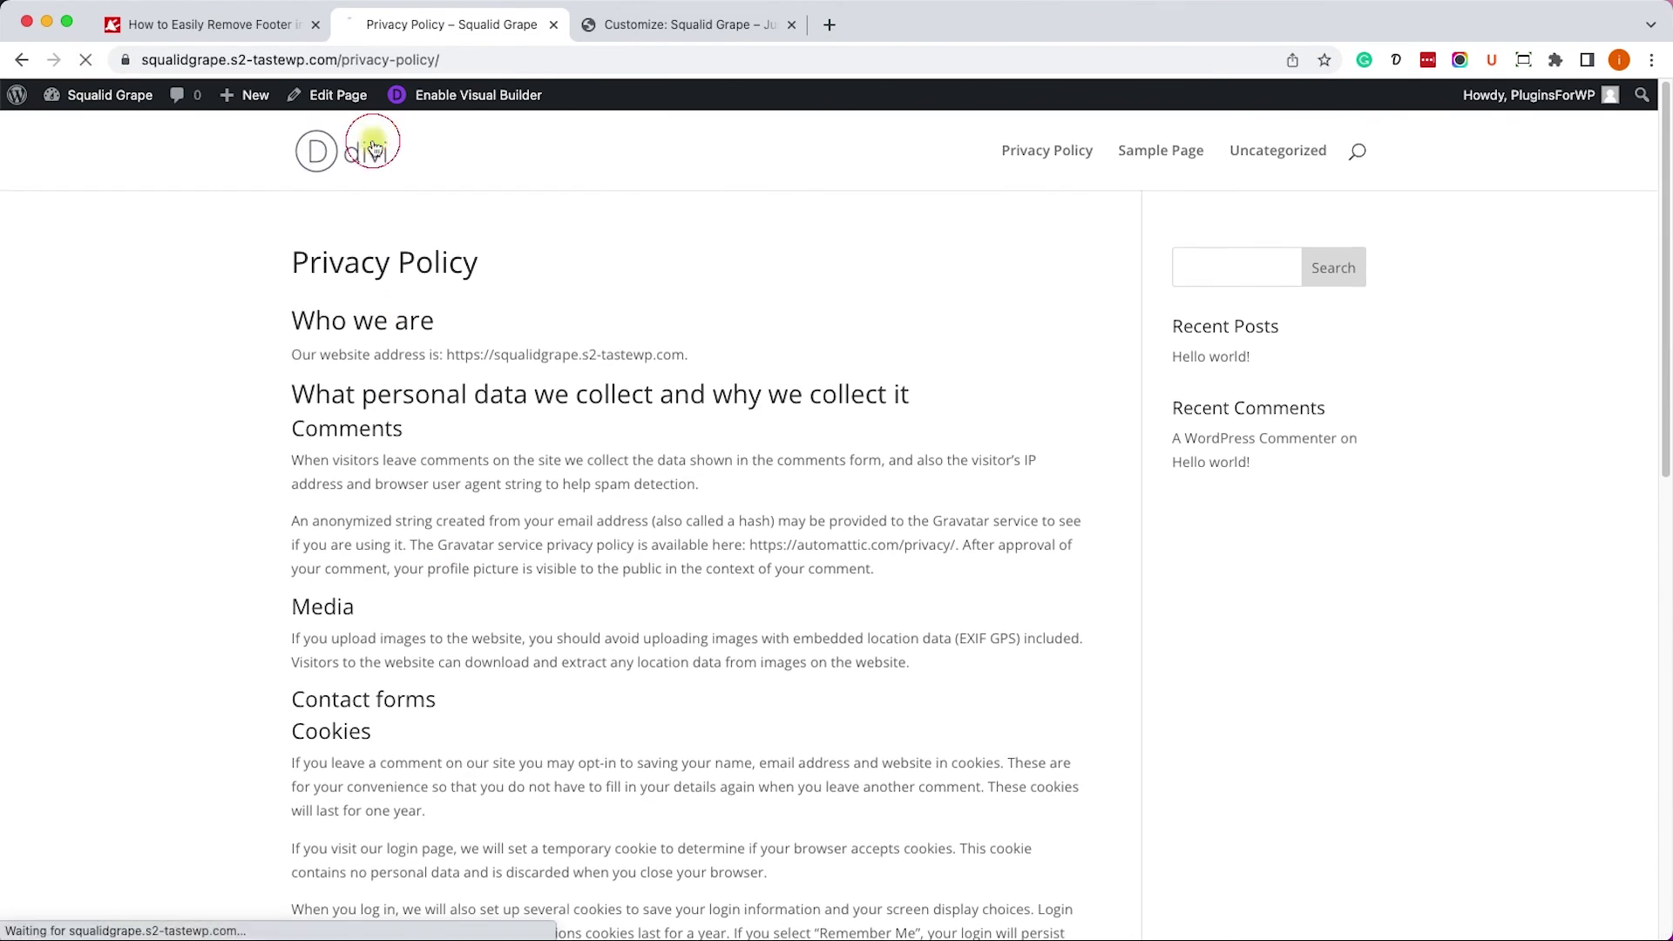
scroll(497, 440, "down", 3)
scroll(521, 533, "up", 3)
scroll(541, 592, "down", 3)
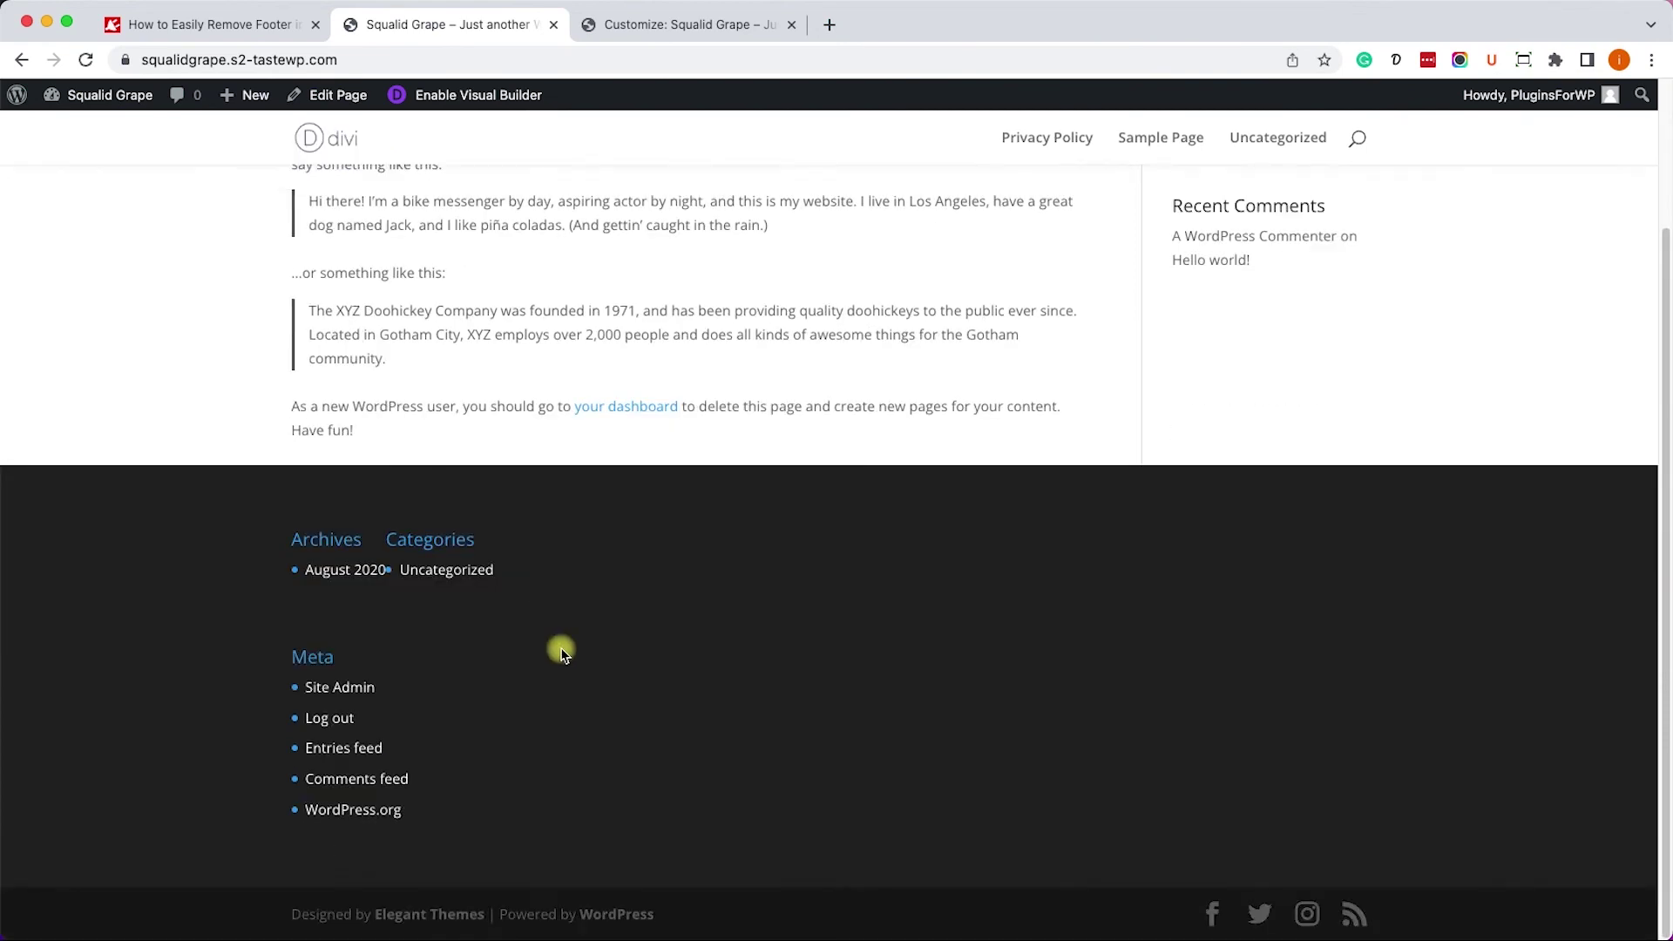
scroll(561, 654, "up", 3)
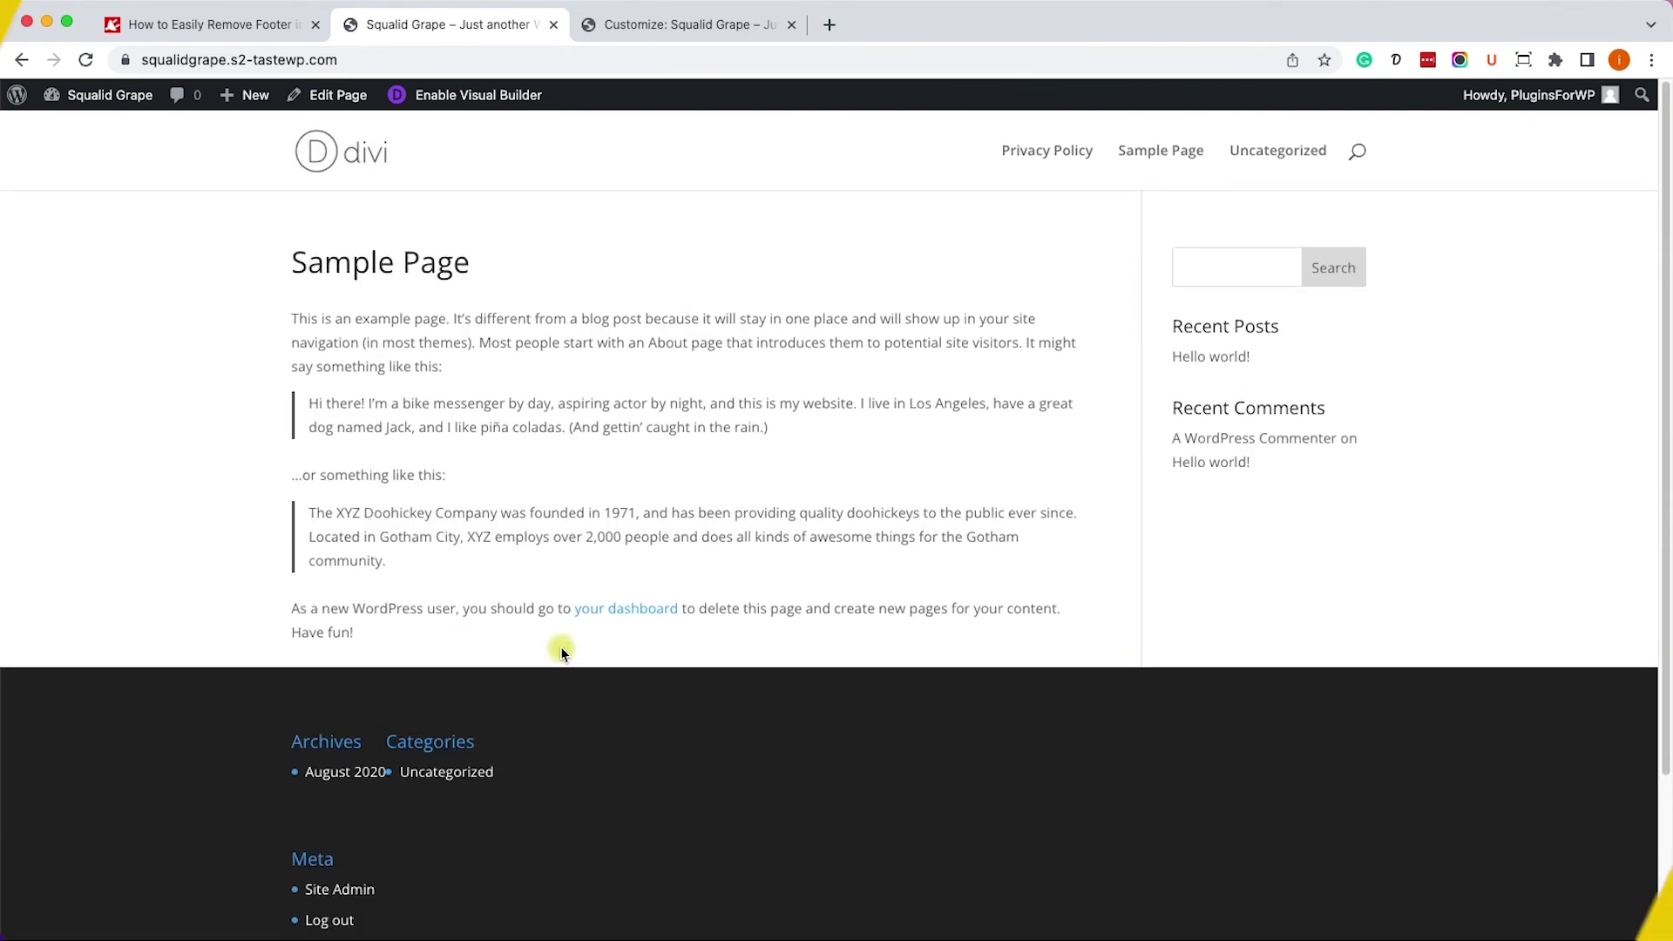